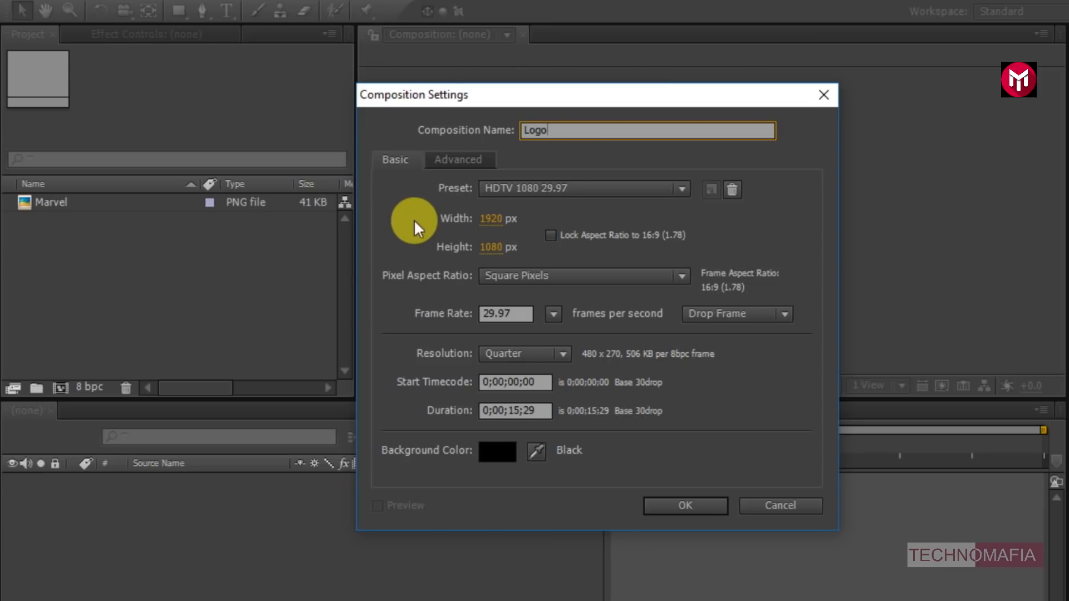
Step: Set the Logo composition's duration to 0;00;10;00 and create the composition
click(519, 411)
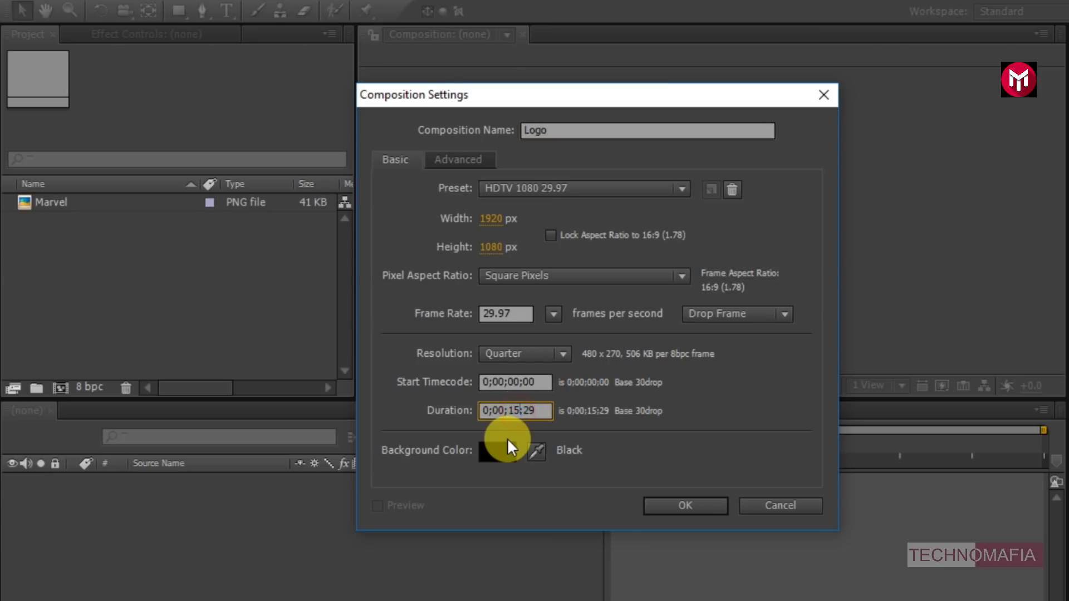
key(BackSpace)
text(0)
click(673, 499)
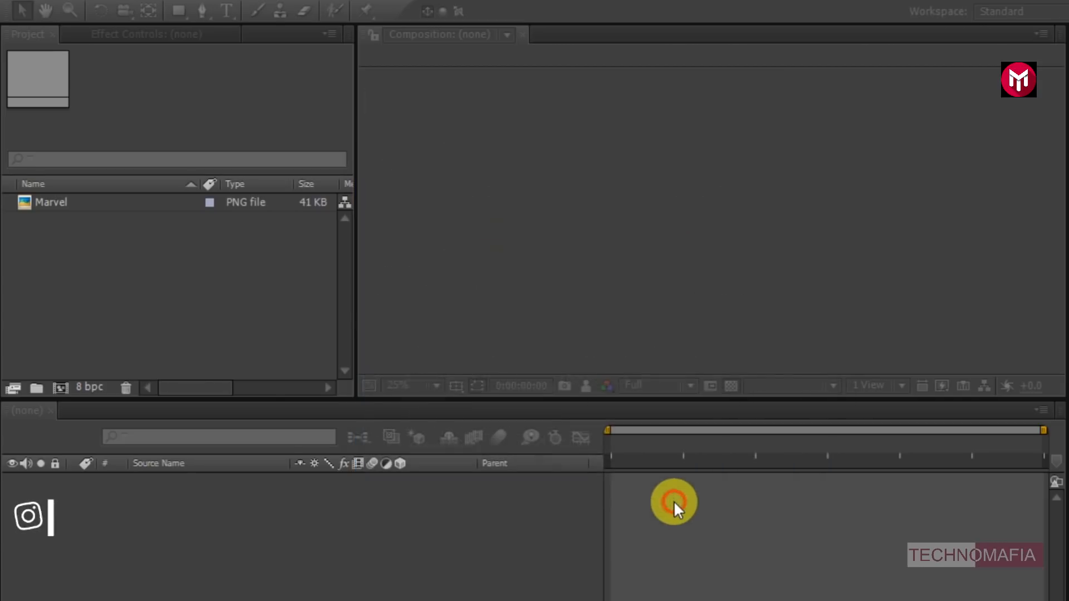
key(period)
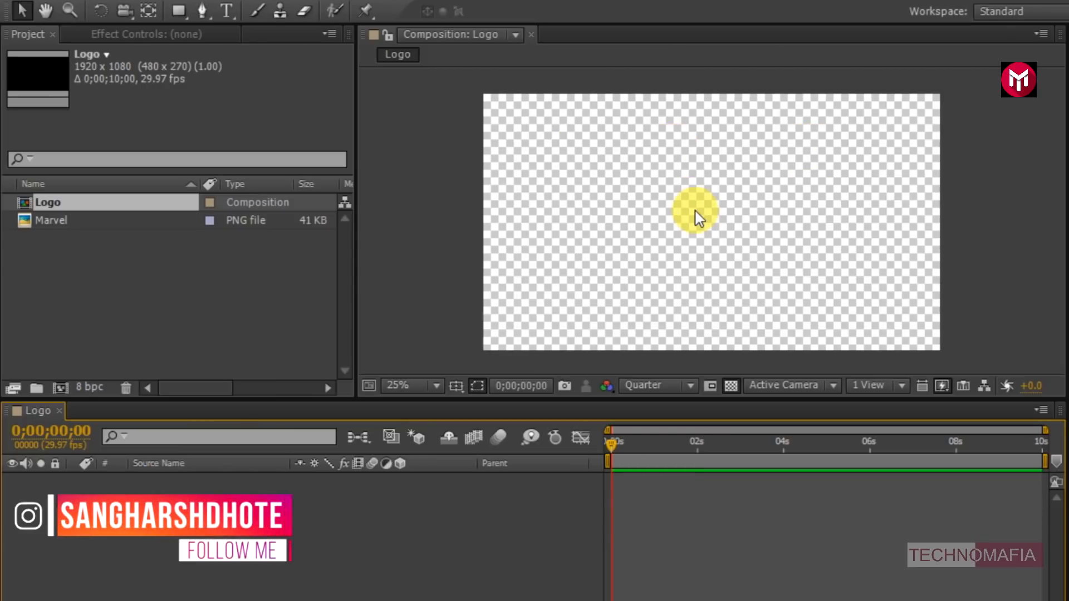
Step: Add the Marvel image to the Logo composition and scale it down to 51%
click(96, 221)
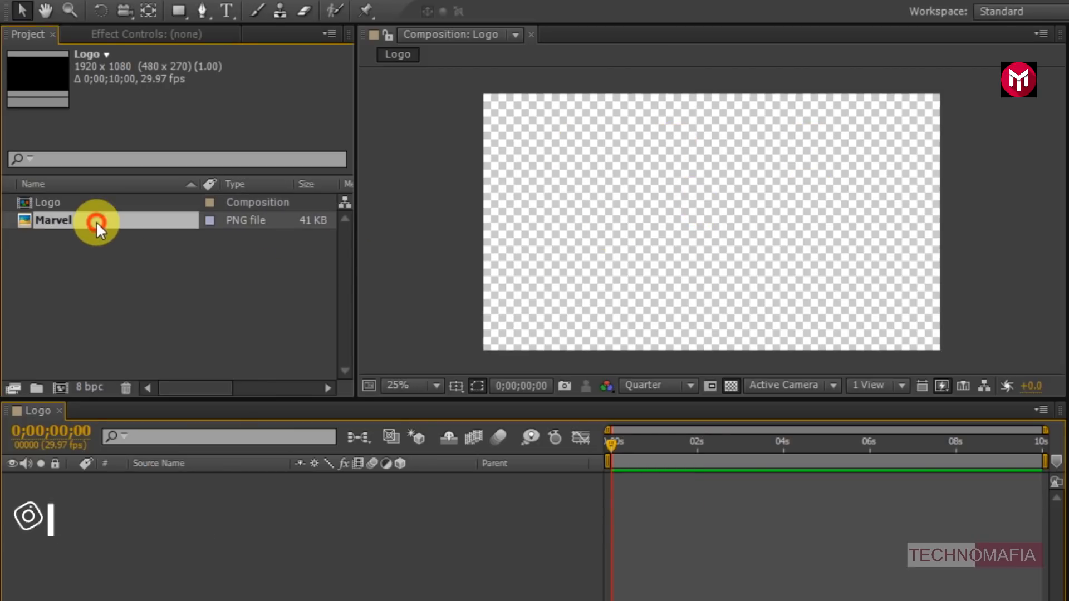
drag(95, 220, 172, 510)
key(s)
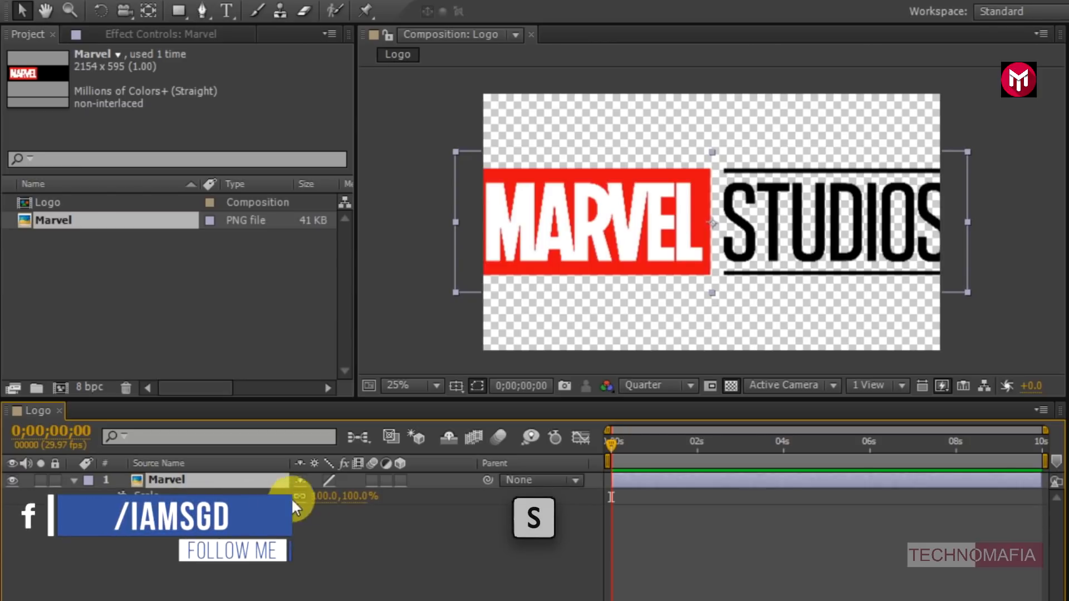
click(319, 498)
key(Down)
key(Down)
key(Down)
key(Down)
key(Down)
key(Down)
key(Down)
key(Down)
key(Down)
key(Down)
key(Down)
key(Down)
key(Down)
key(Down)
key(Down)
key(Down)
key(Down)
key(Down)
key(Down)
key(Down)
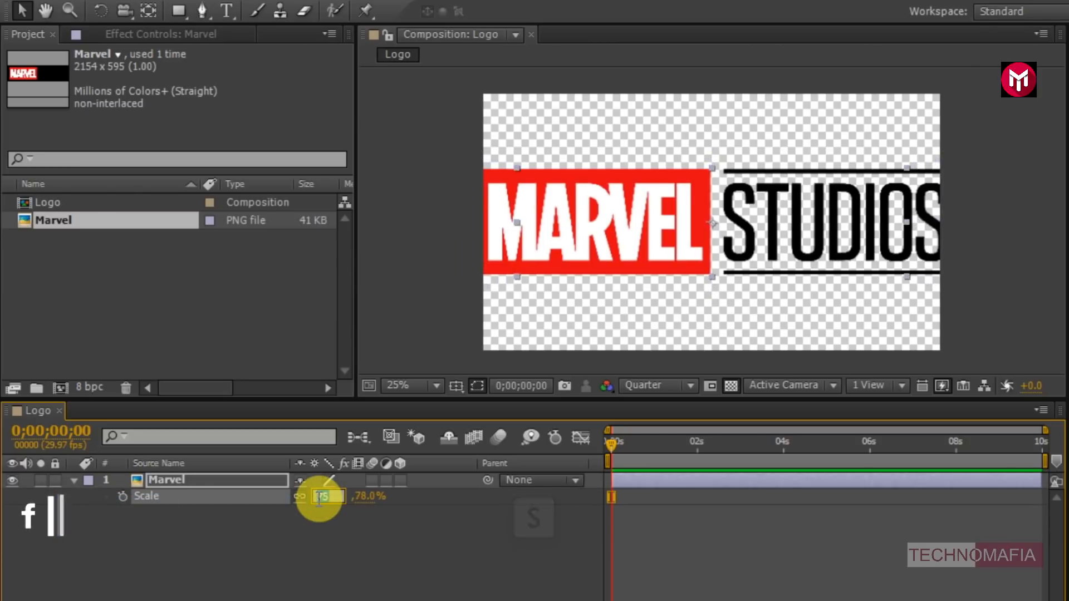
key(Down)
key(Down)
key(Down)
key(Down)
key(Down)
key(Down)
key(Down)
key(Down)
key(Down)
key(Down)
key(Down)
key(Down)
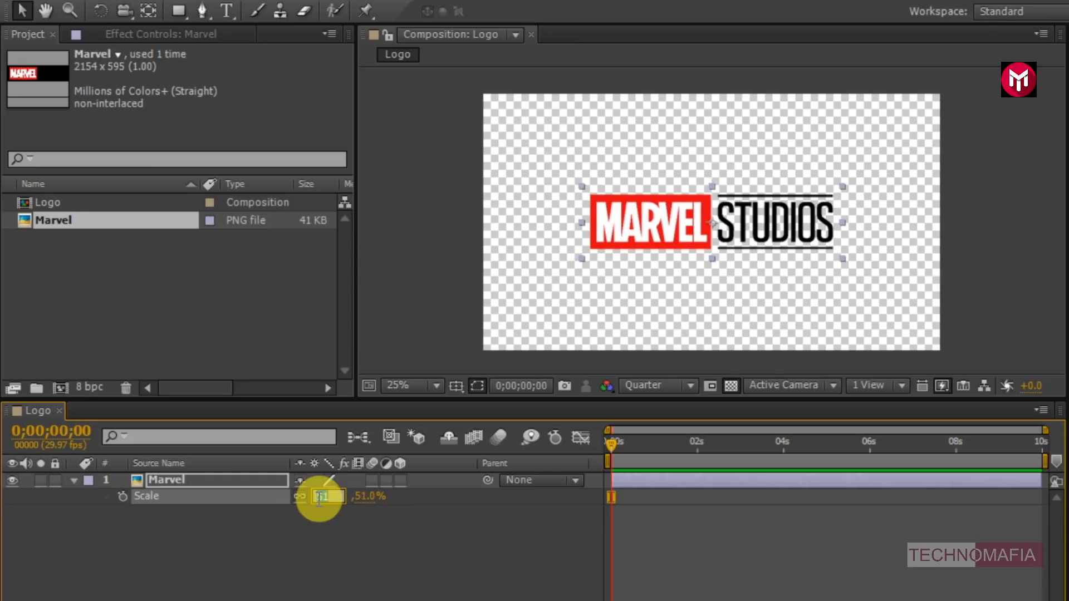
click(273, 530)
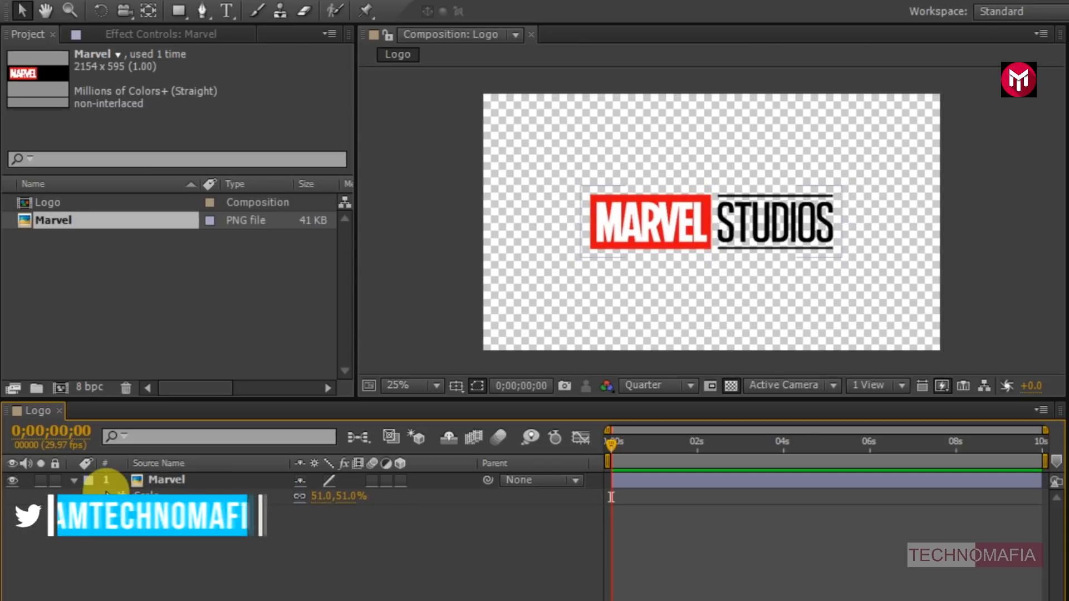
click(73, 479)
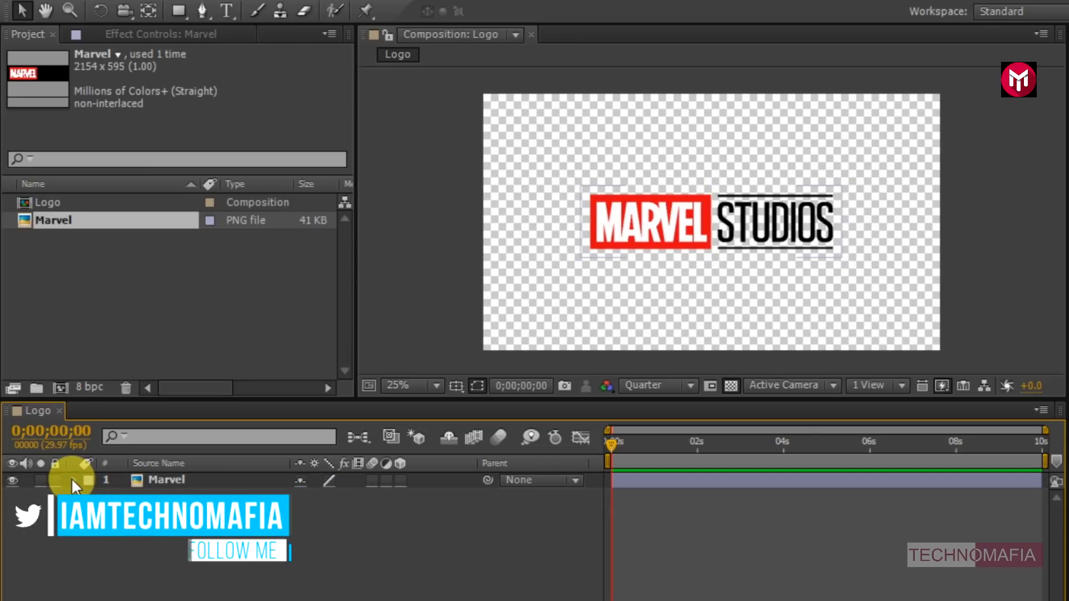
Step: Create a new composition named Mask
click(61, 387)
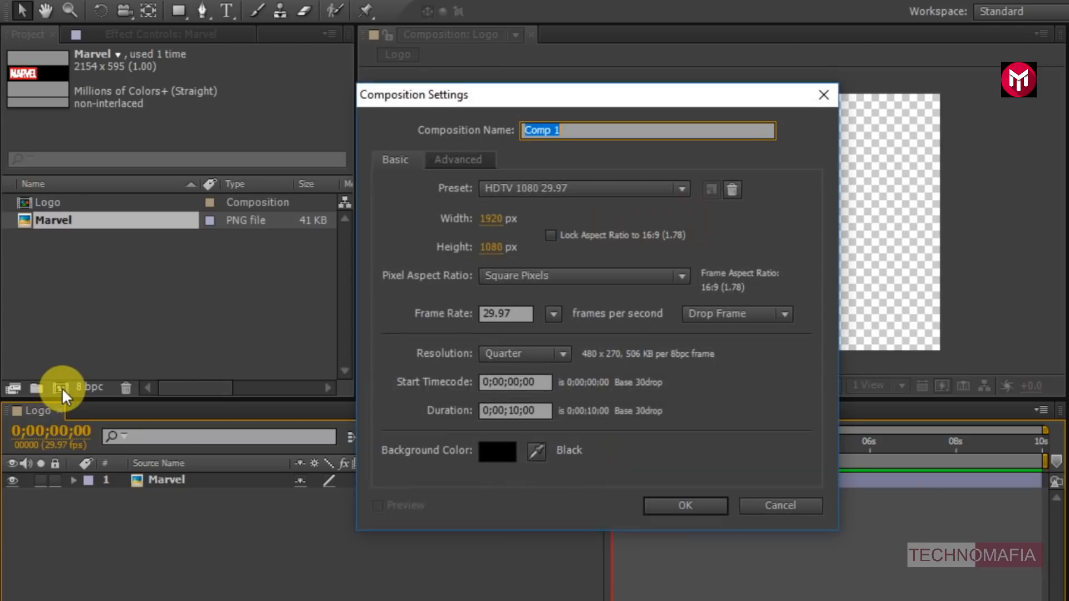
text(M)
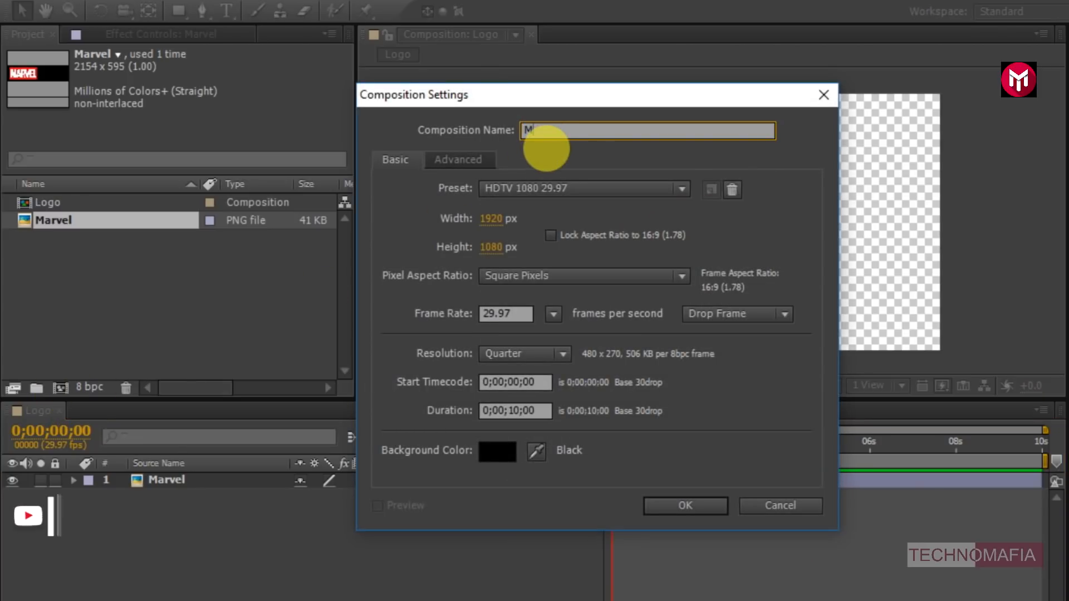
text(ask)
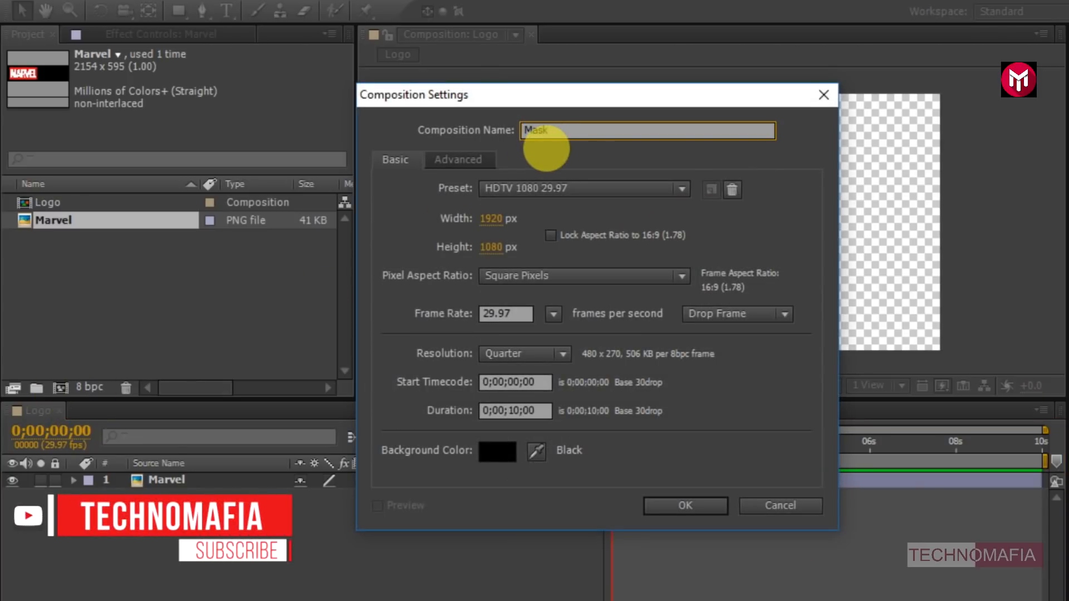
click(671, 502)
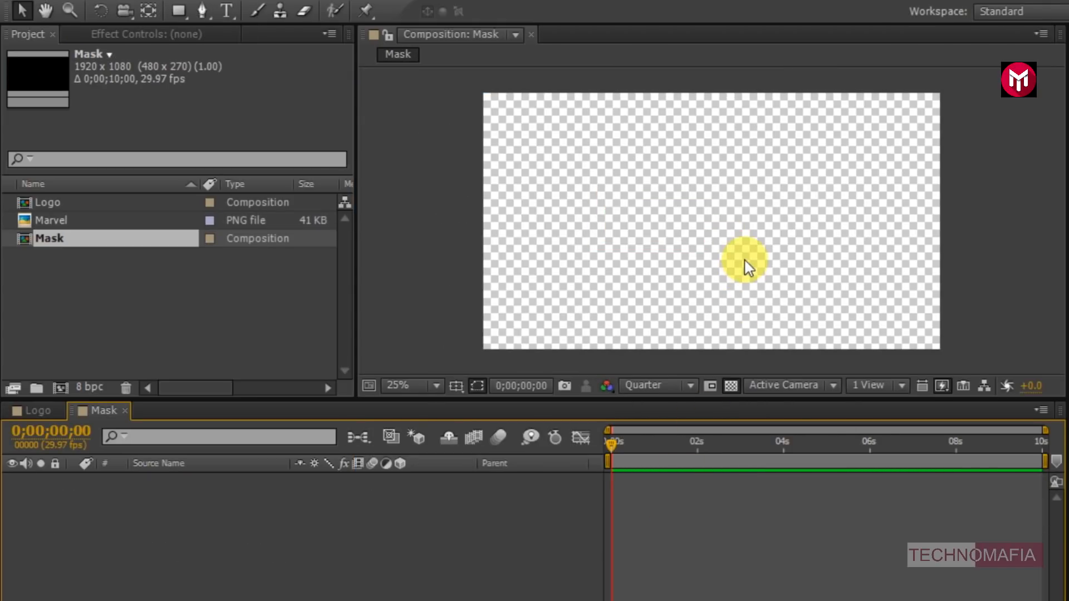
Step: Add a composition-sized 1920 x 1080 px solid layer in white (FFFFFF) to the Mask composition
right_click(261, 526)
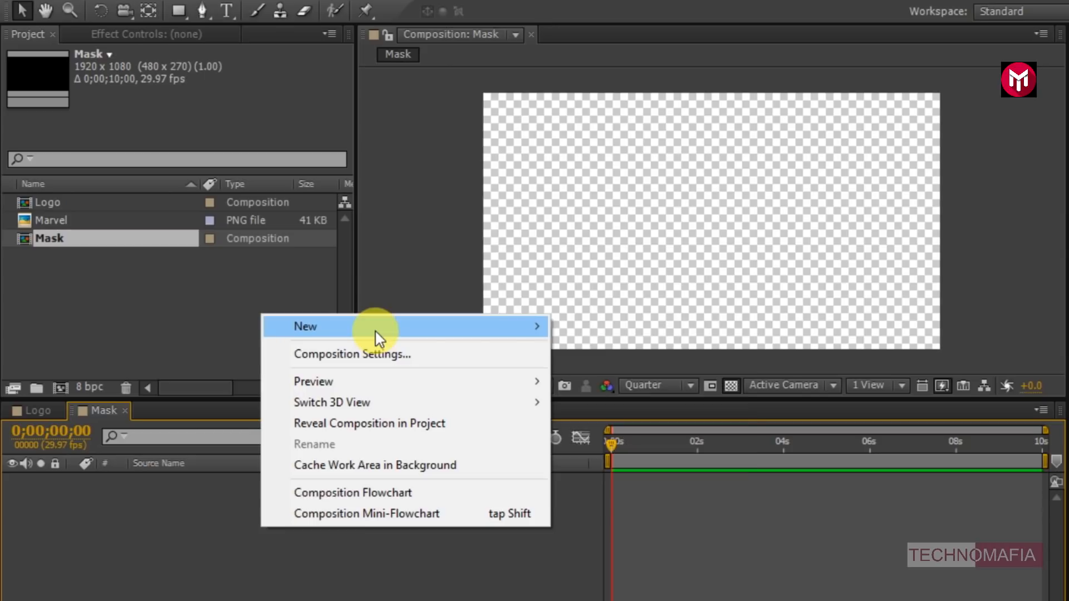
mouse_move(527, 328)
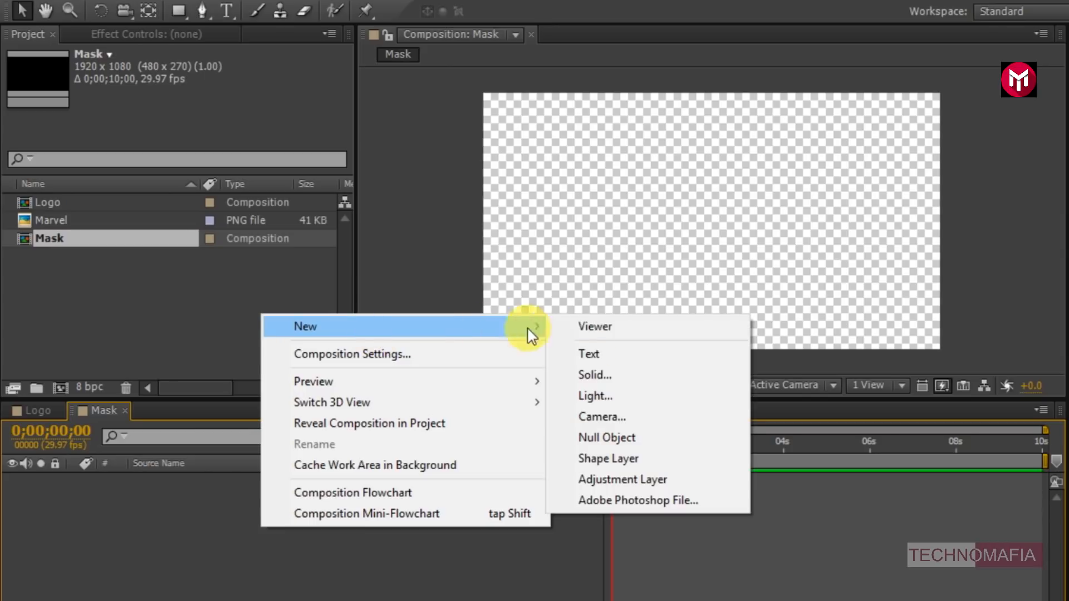
click(609, 374)
click(638, 427)
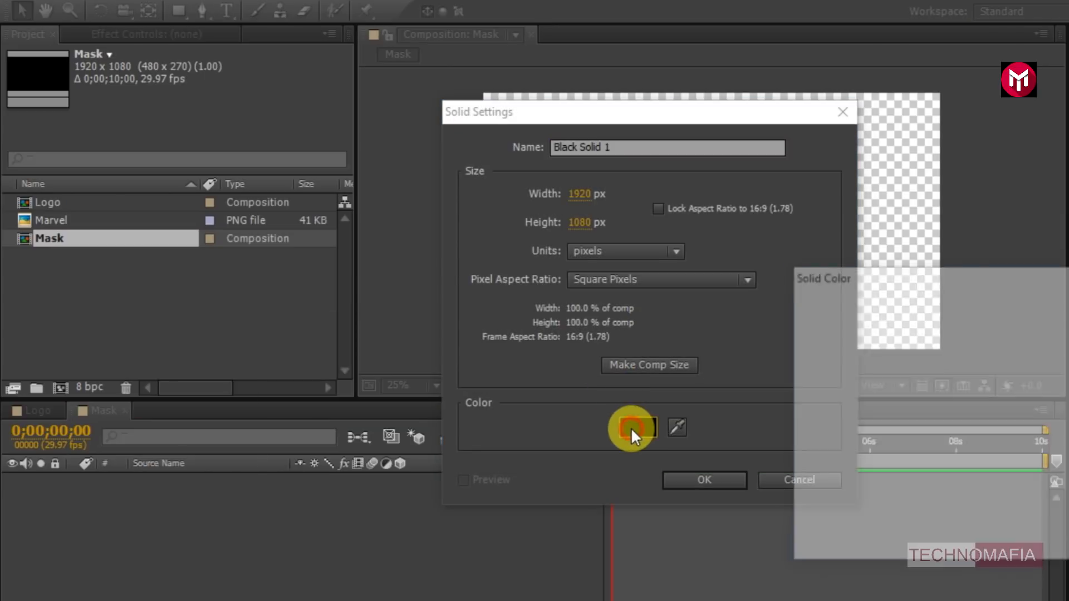
click(795, 305)
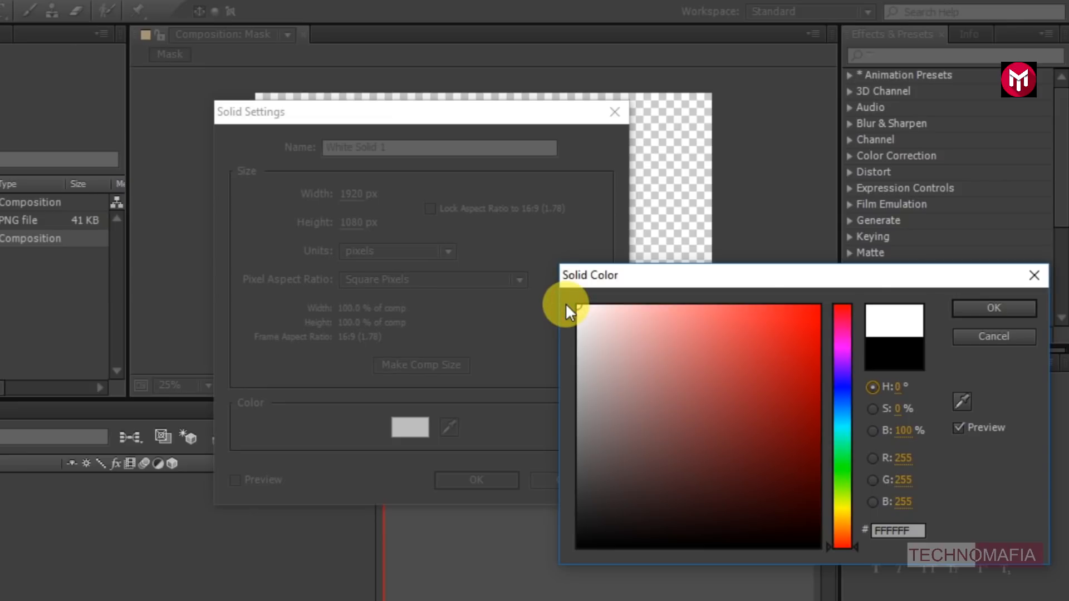
click(967, 305)
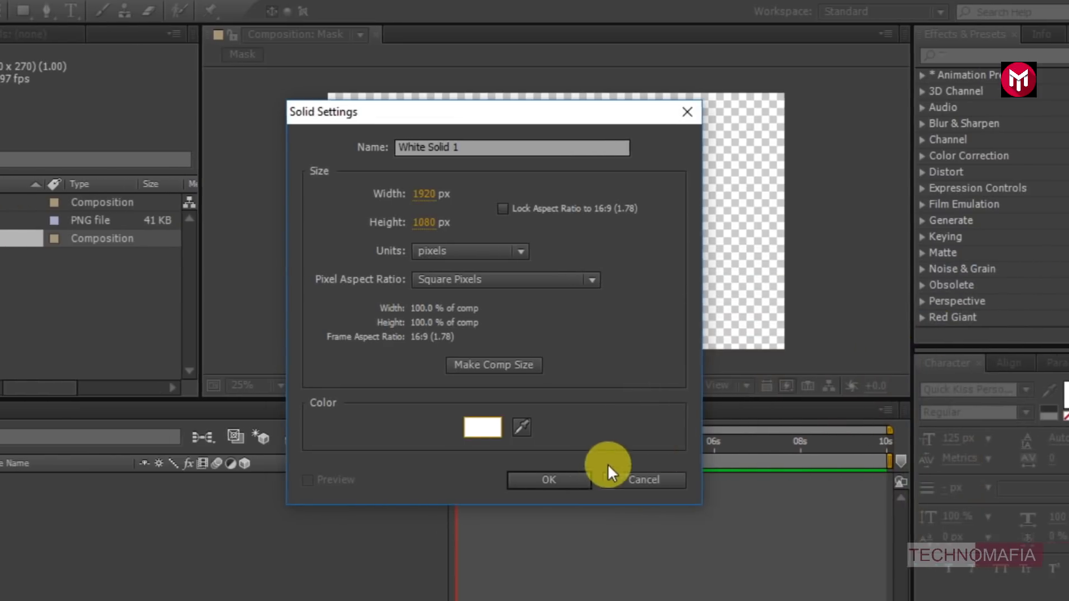
click(538, 479)
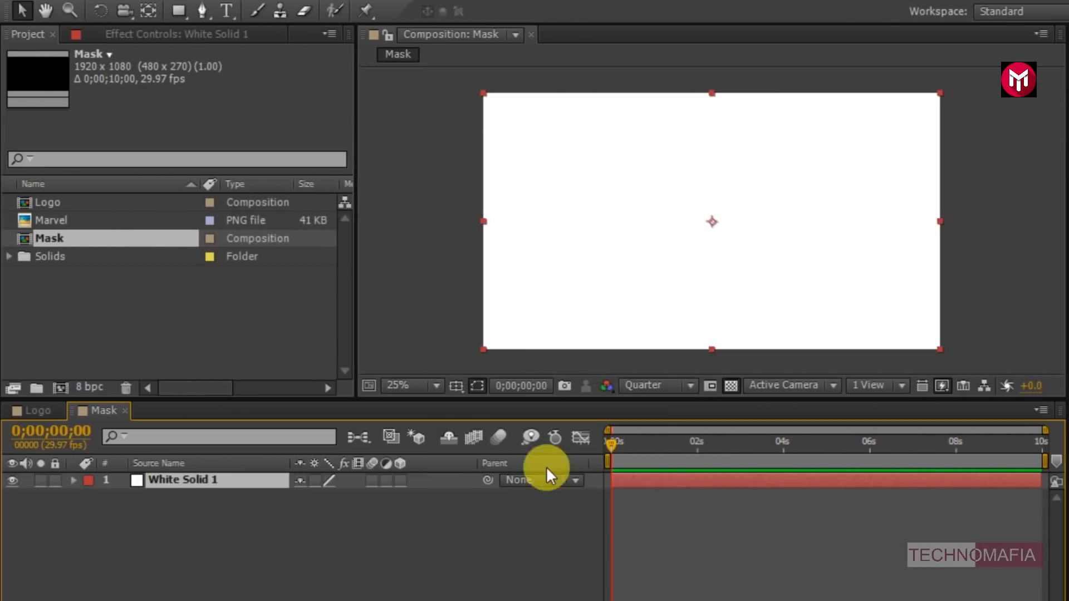
Step: Draw a row of 13 narrow vertical rectangular masks of varying widths across the upper half of the white solid
click(177, 10)
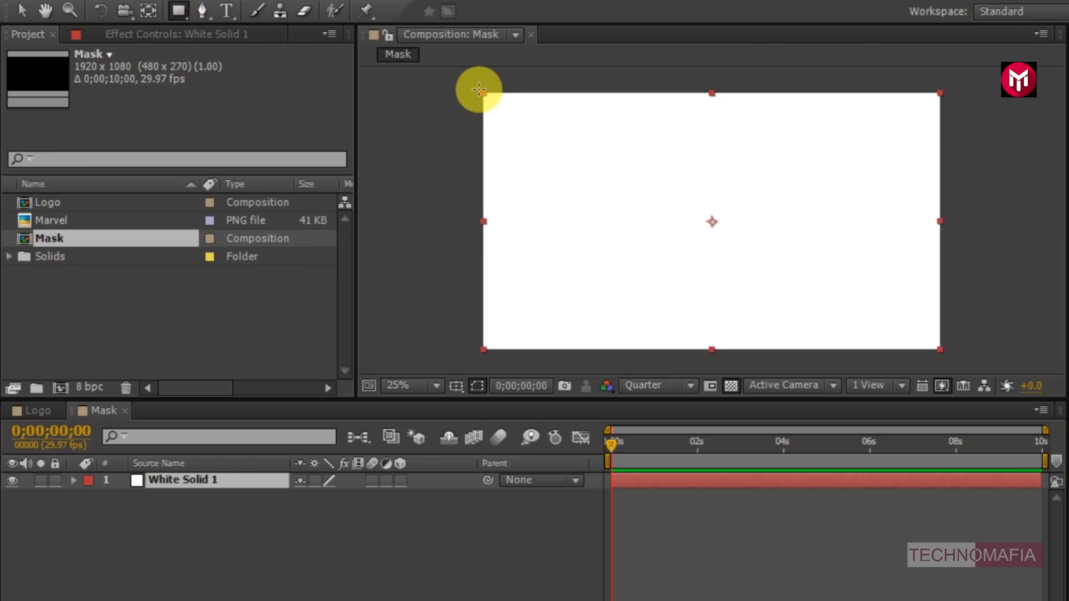
drag(491, 83, 513, 222)
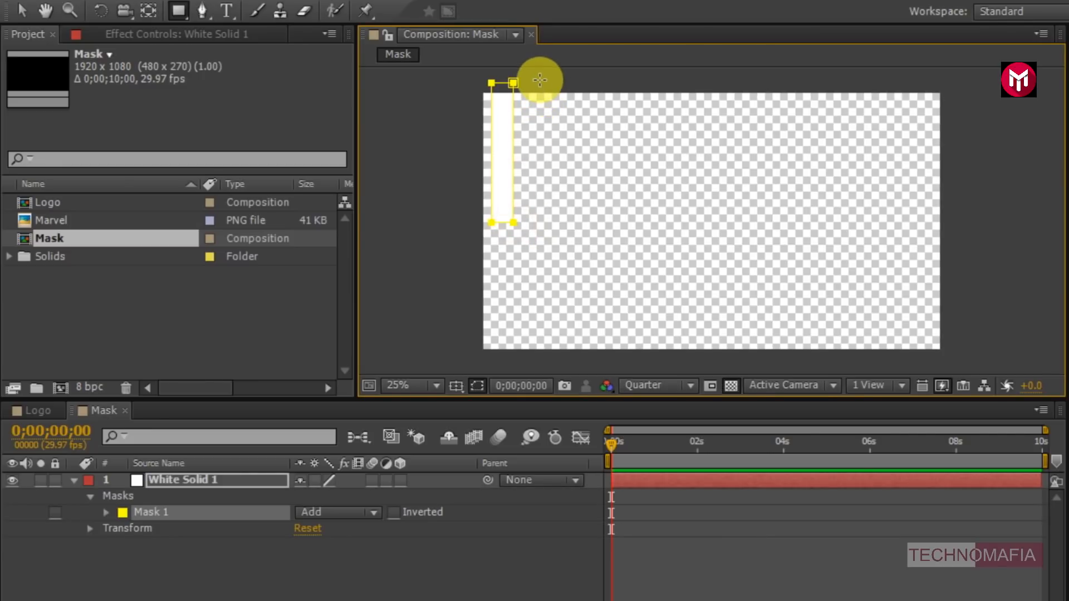
drag(539, 78, 550, 223)
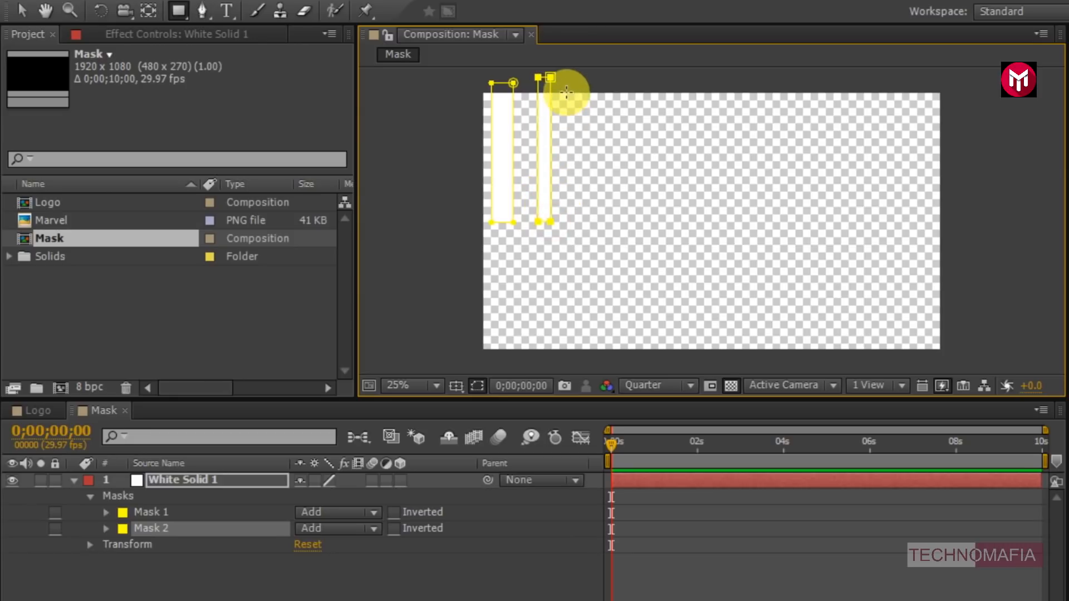
drag(567, 81, 583, 222)
drag(603, 79, 620, 222)
drag(644, 80, 664, 225)
mouse_move(678, 81)
mouse_down()
mouse_move(696, 223)
mouse_move(726, 218)
mouse_up()
drag(745, 77, 765, 223)
drag(785, 80, 802, 220)
drag(824, 76, 838, 217)
drag(860, 74, 875, 218)
mouse_move(892, 73)
mouse_down()
mouse_move(907, 215)
mouse_move(942, 219)
mouse_up()
Step: Draw a second row of 13 narrow vertical rectangular masks across the lower half of the white solid
drag(494, 231, 512, 366)
drag(533, 234, 546, 367)
drag(566, 234, 580, 359)
drag(604, 233, 619, 355)
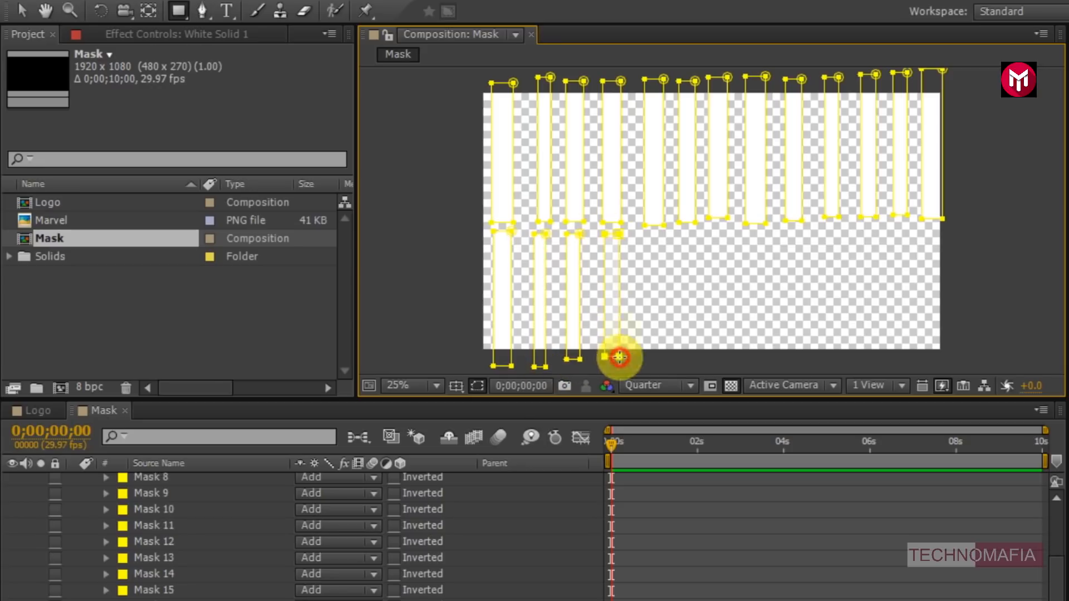
drag(642, 233, 658, 362)
drag(678, 234, 691, 358)
drag(710, 226, 729, 342)
drag(746, 239, 760, 355)
drag(785, 234, 802, 360)
drag(824, 229, 845, 356)
mouse_move(862, 230)
mouse_down()
mouse_move(880, 347)
mouse_move(908, 357)
mouse_up()
drag(924, 238, 937, 360)
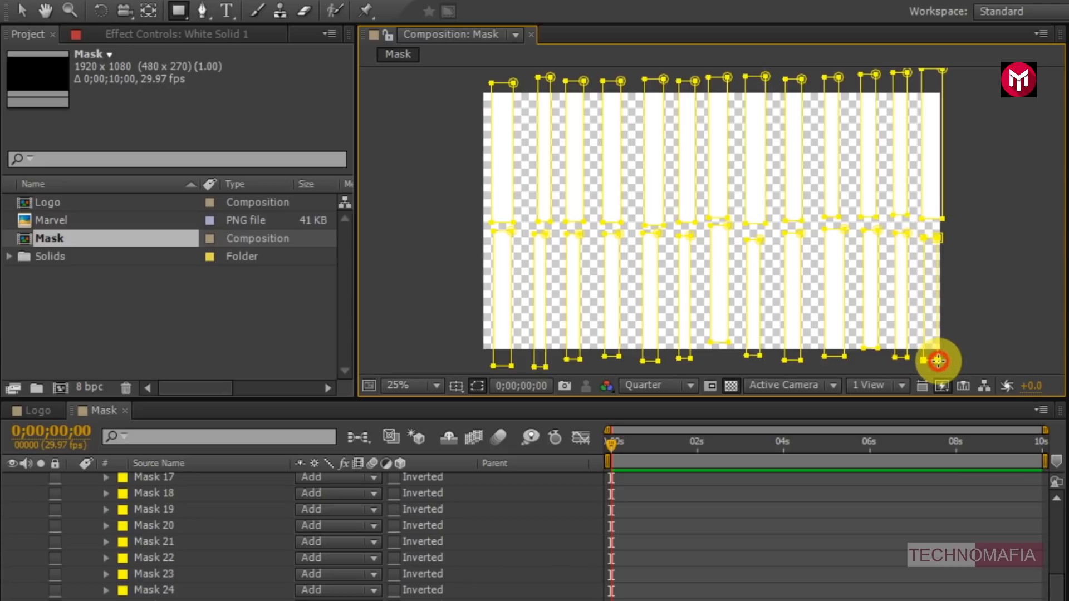
Step: Collapse the white solid's mask list and turn off the transparency grid in the composition view
scroll(172, 545, up, 5)
scroll(108, 504, up, 1)
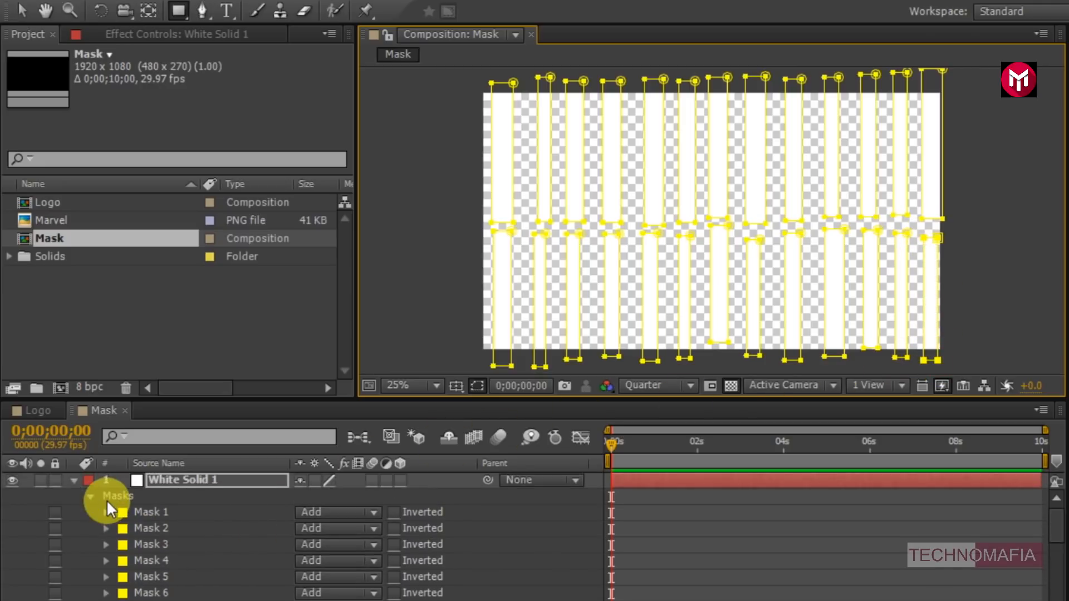
click(73, 480)
click(189, 477)
click(731, 385)
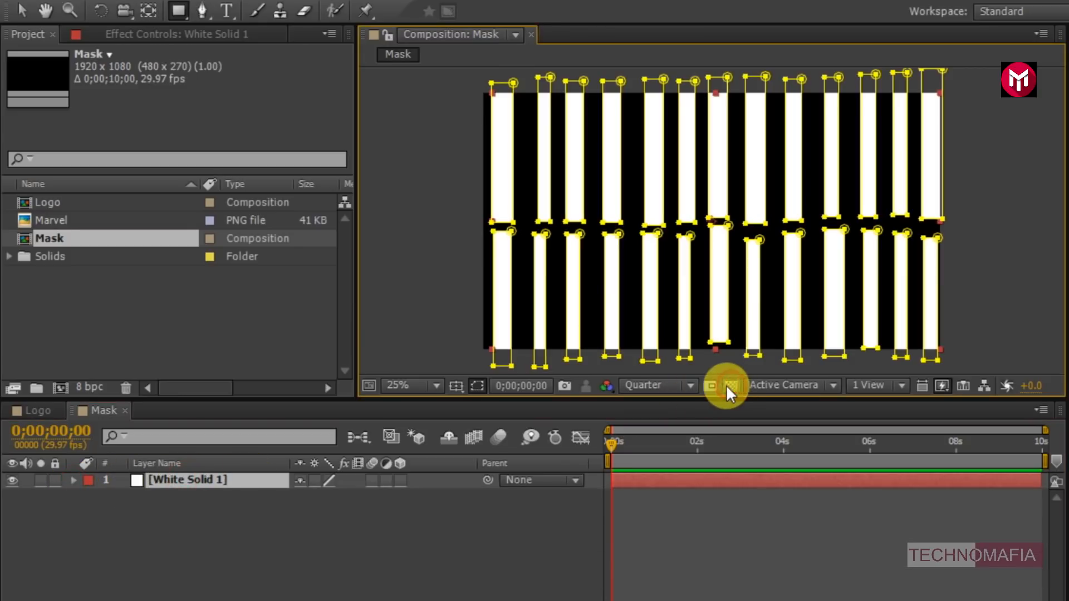
Step: Set the white solid's rotation to 3° and deselect the layer
key(r)
click(218, 533)
click(164, 479)
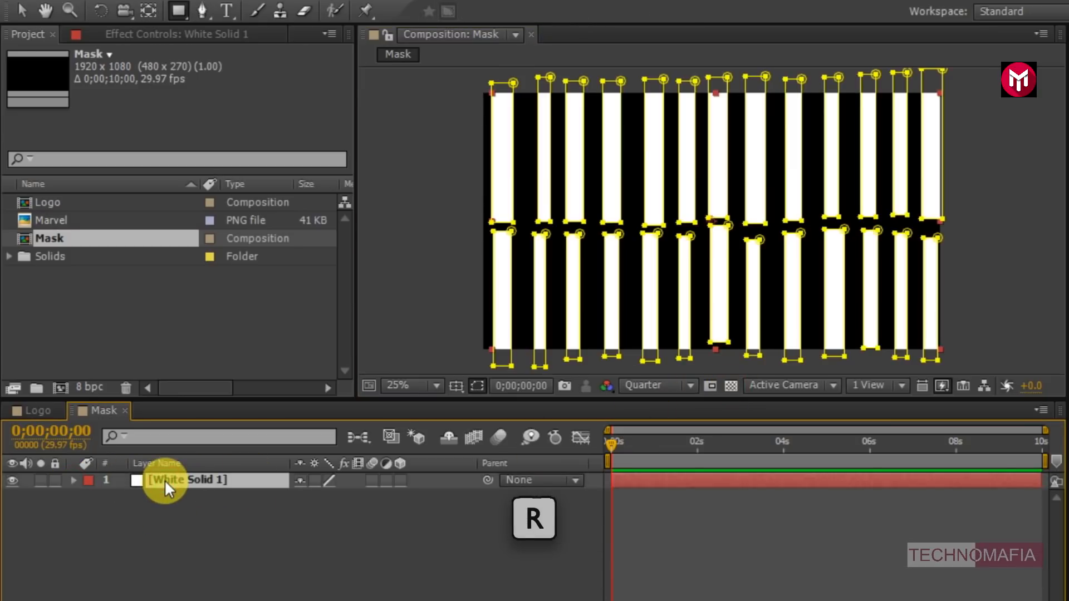
key(r)
click(323, 496)
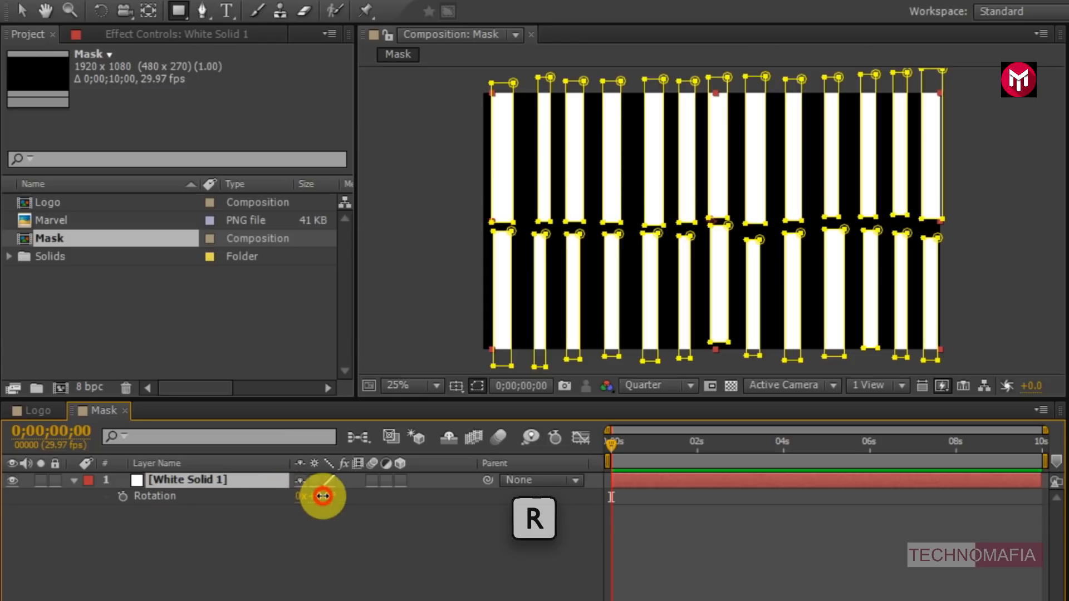
text(3)
key(Return)
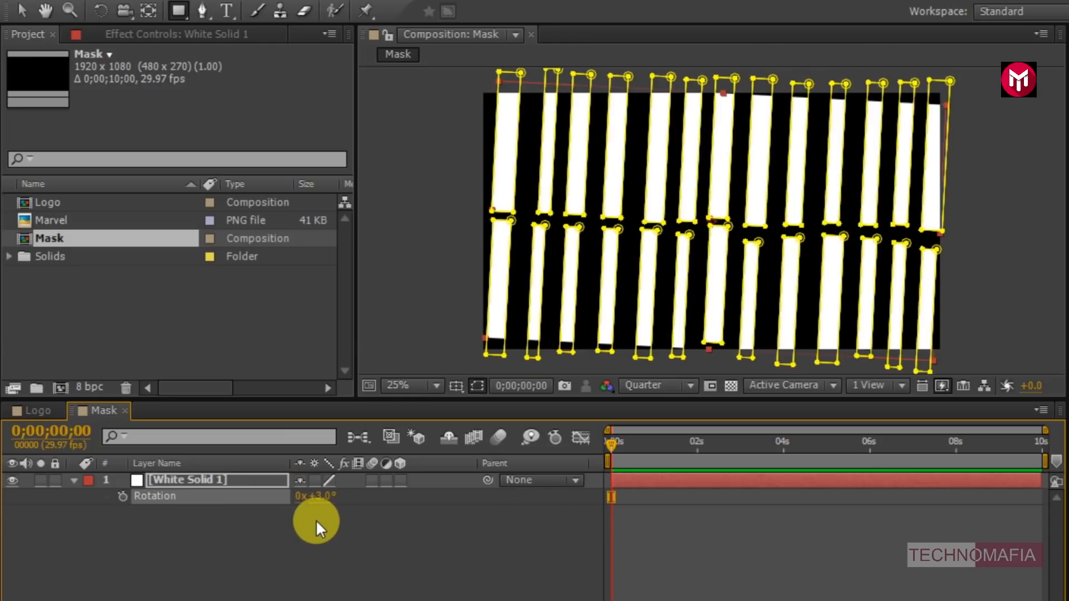
click(294, 542)
Step: Add a composition-sized black solid layer above the white solid in the Mask composition
right_click(220, 563)
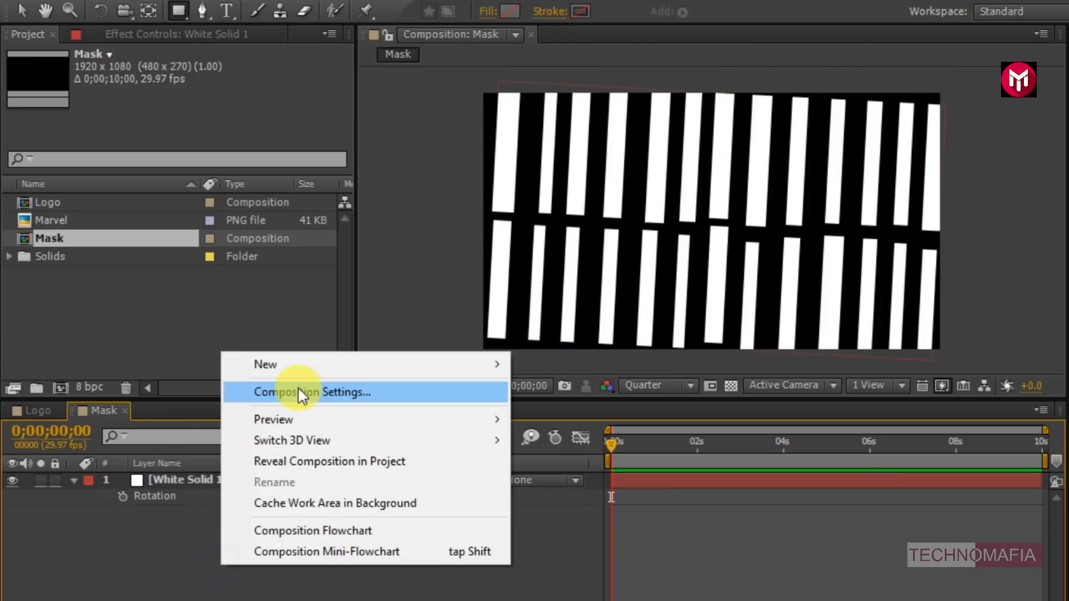
mouse_move(477, 362)
click(539, 409)
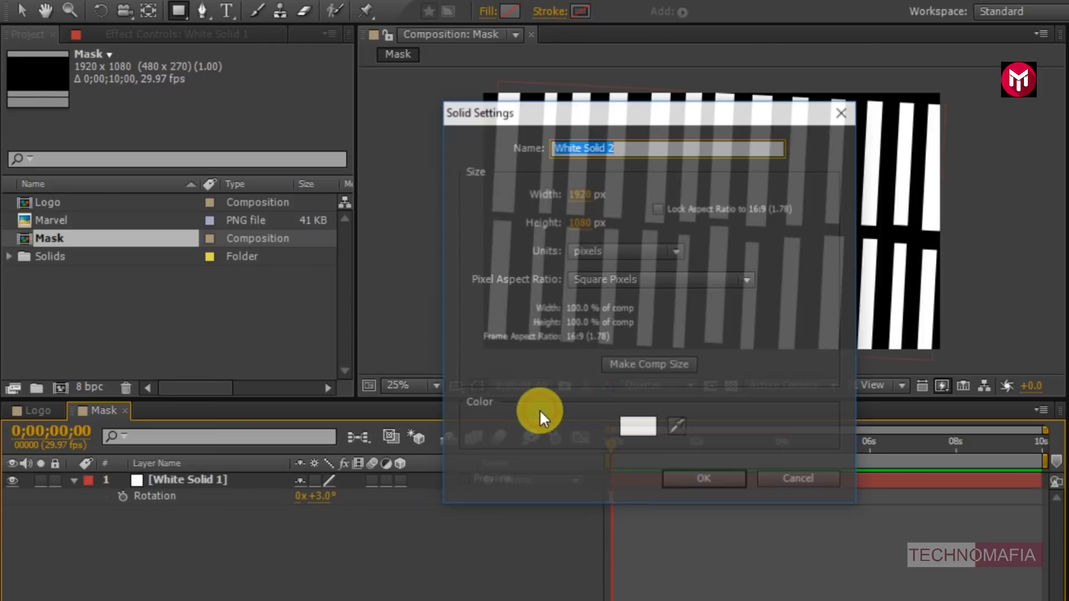
click(634, 428)
click(835, 544)
click(1004, 309)
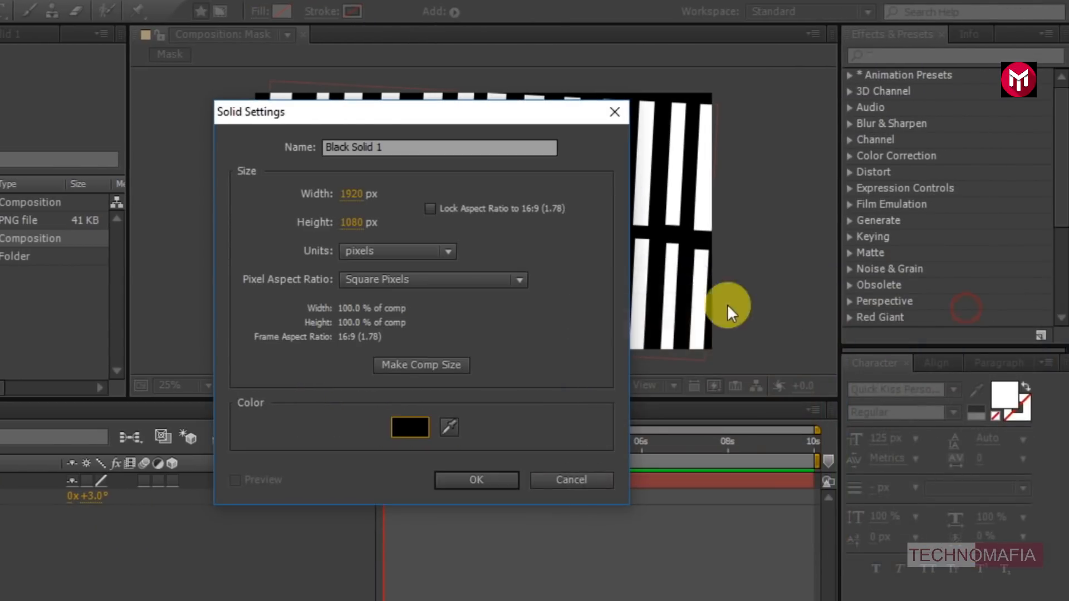
click(560, 479)
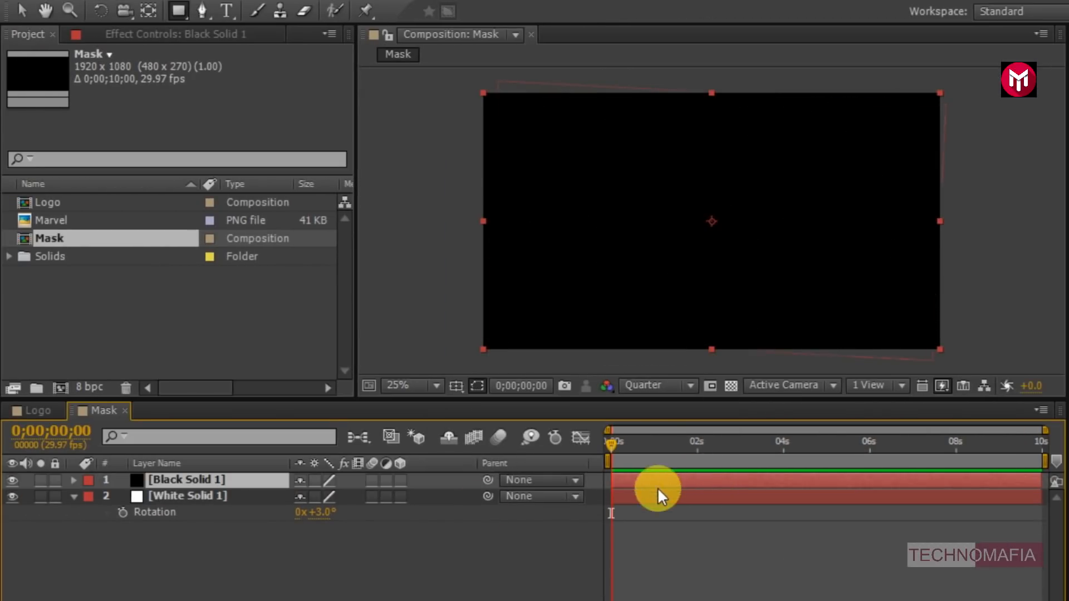
Step: Collapse the white solid's properties and draw a full-width rectangular mask over the lower half of the black solid
click(74, 496)
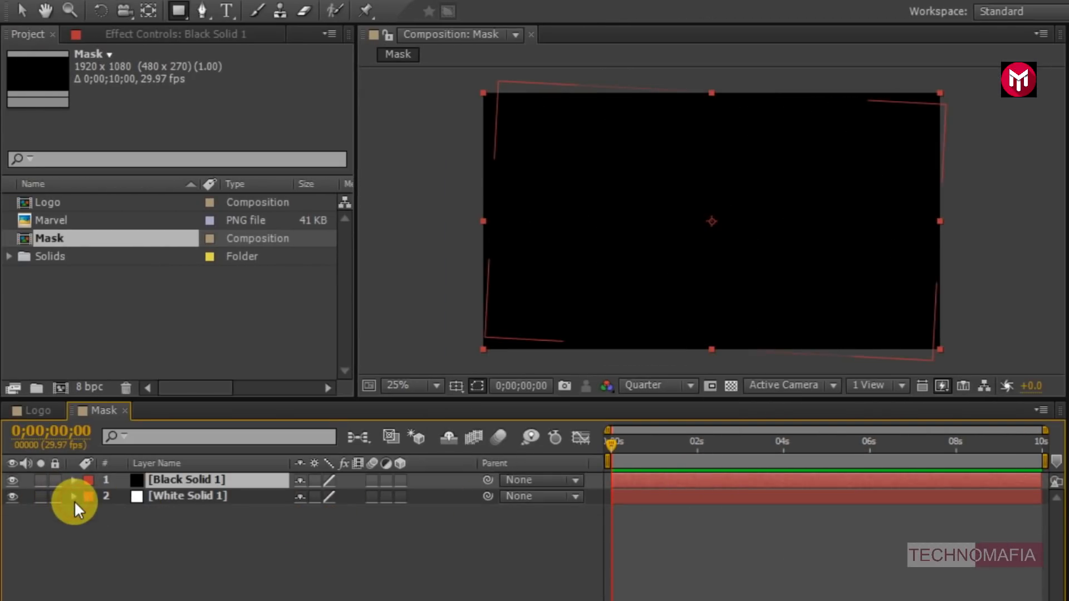
drag(955, 361, 470, 215)
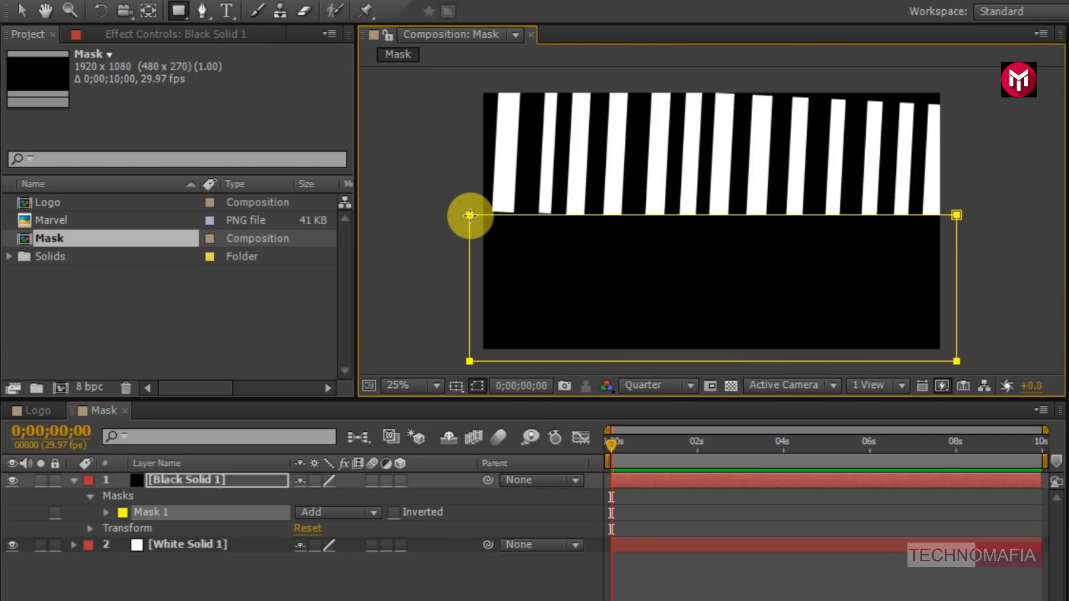
Step: Unlink the black solid's mask feather and set its vertical feather to 500 pixels, then collapse the layer's properties
click(105, 512)
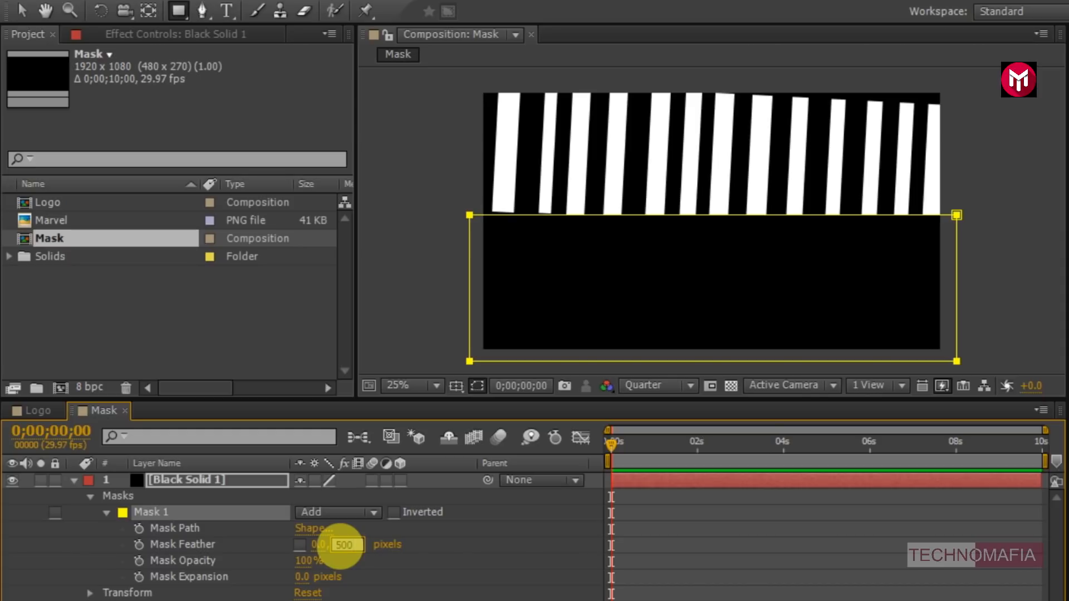
key(Return)
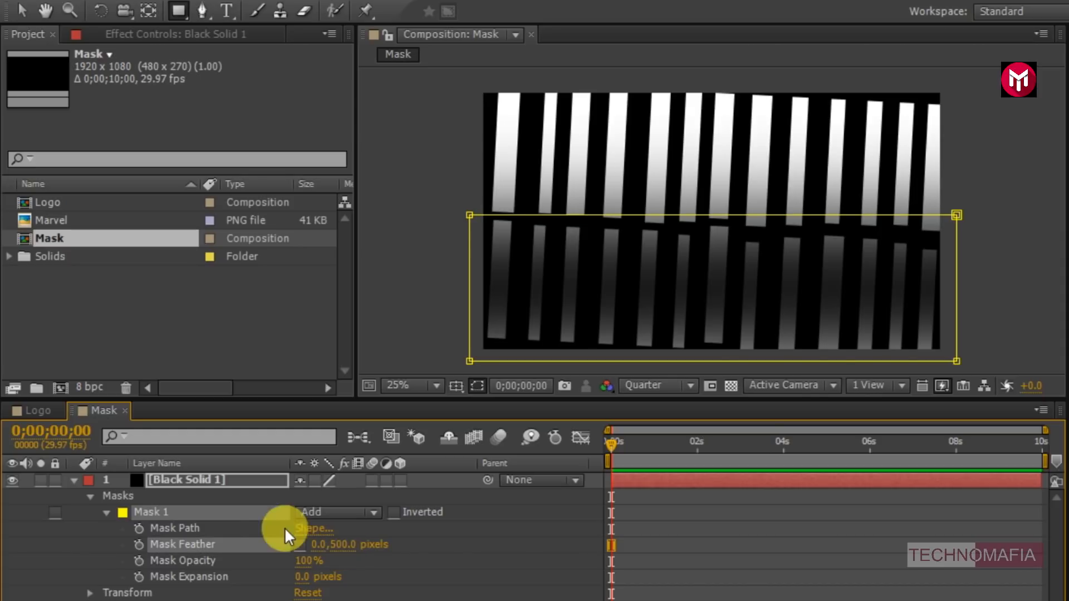
click(72, 480)
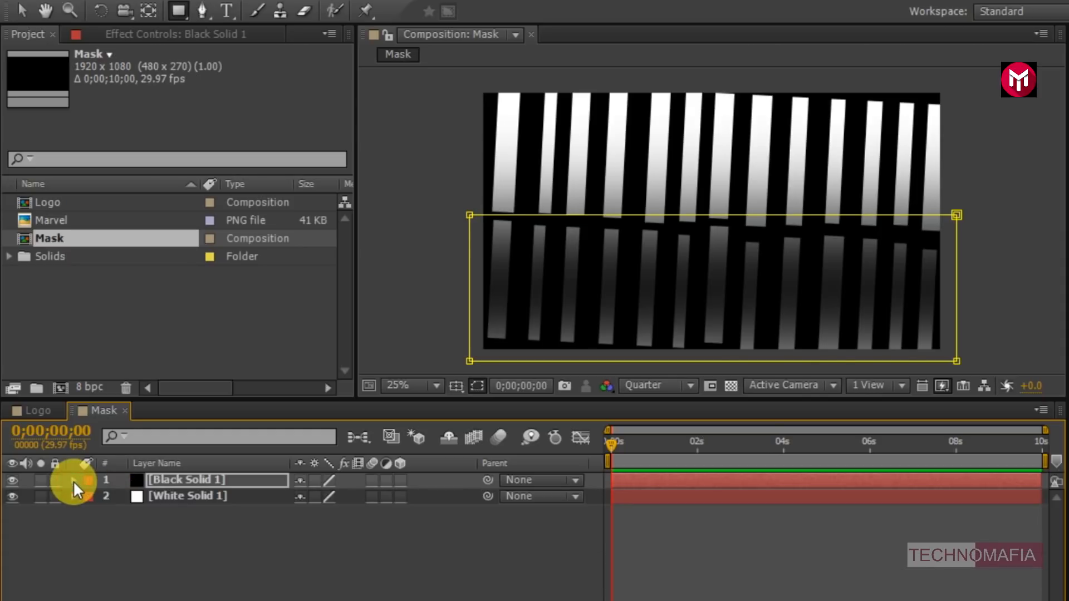
Step: Shift the black solid slightly downward over the lower half of the stripes and deselect it
click(169, 481)
click(21, 10)
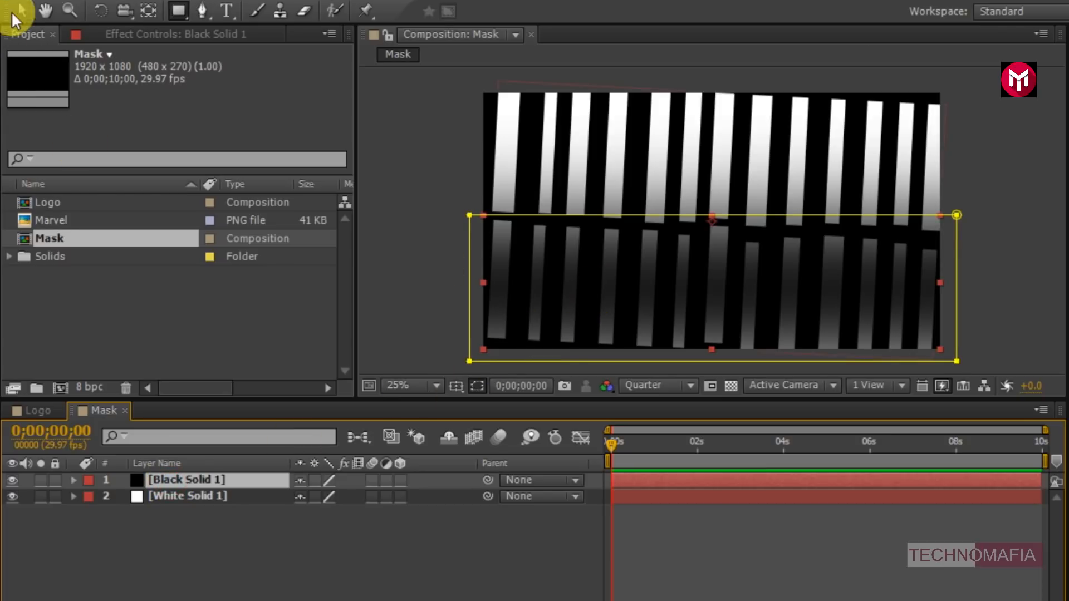
drag(706, 268, 708, 301)
click(210, 578)
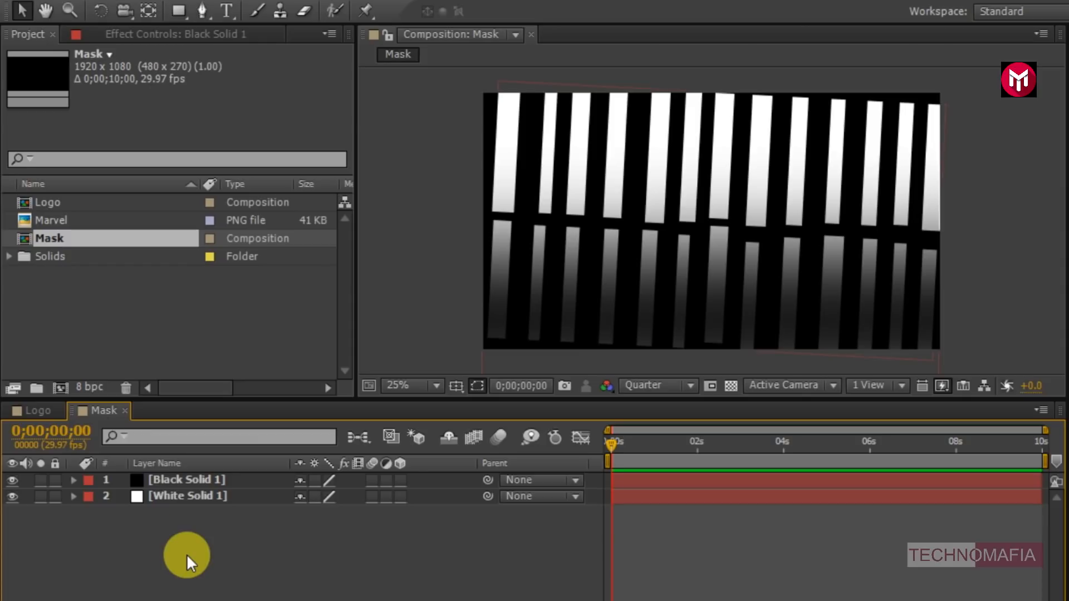
Step: Create a new 1920 x 1080, ten-second composition named Shine
click(59, 385)
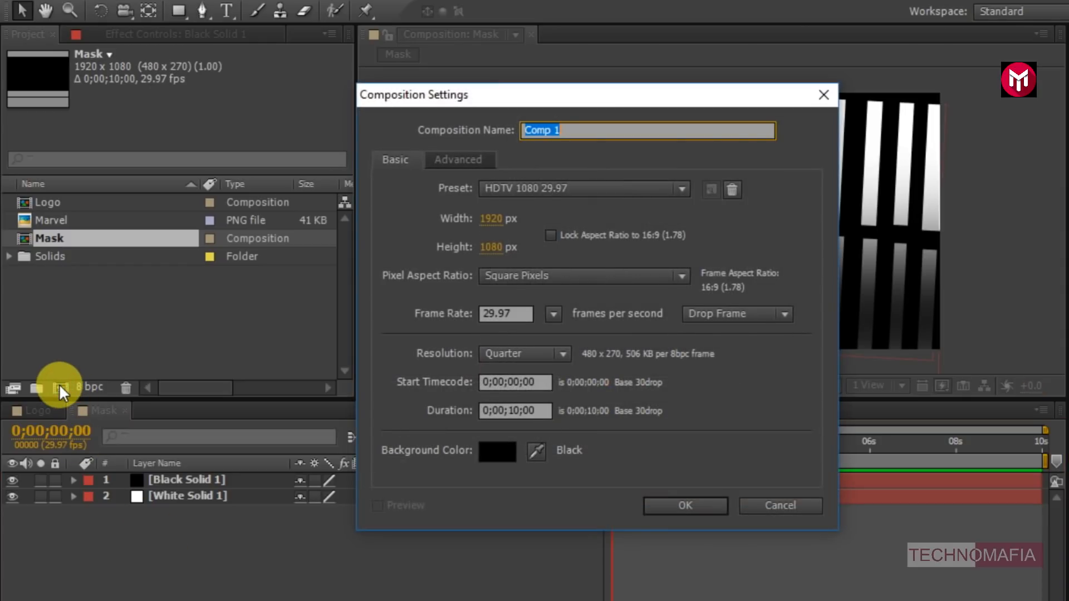
text(Shine)
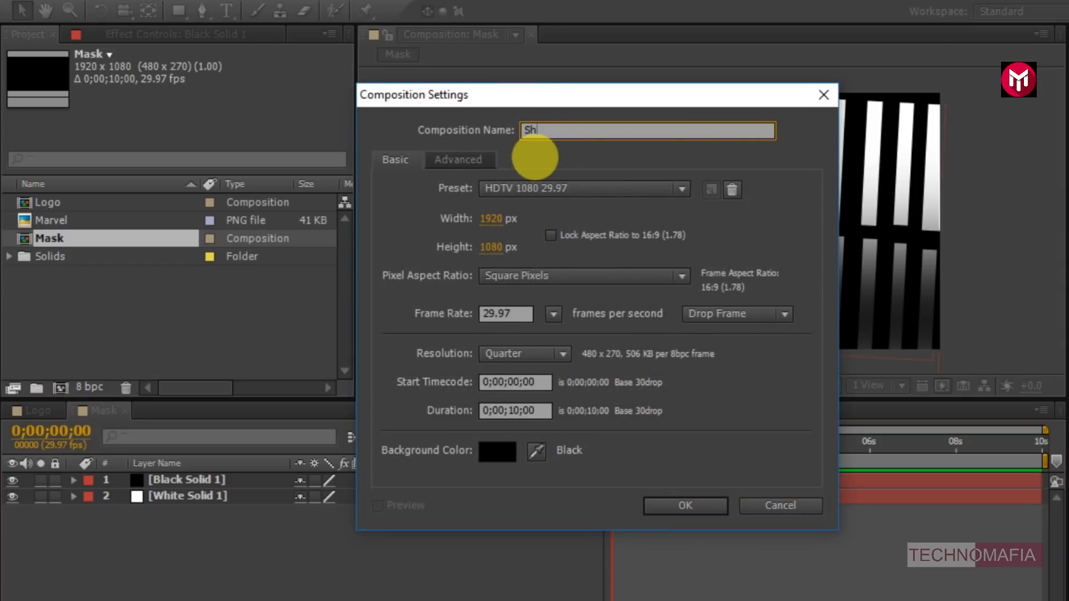
click(673, 505)
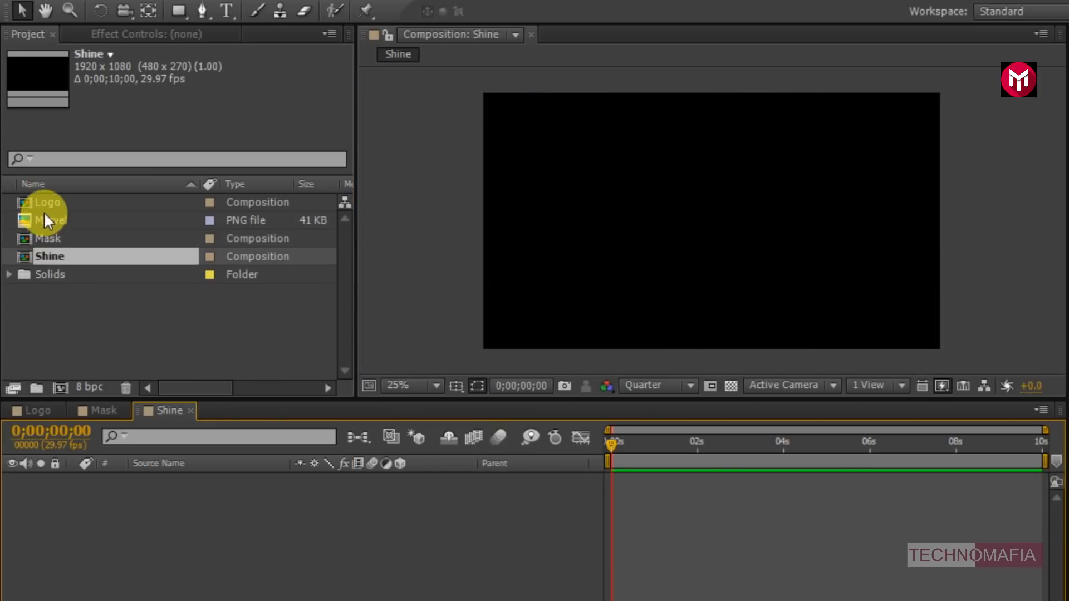
Step: Add the Mask and Logo compositions as layers in Shine, with Logo above Mask
click(46, 204)
click(52, 238)
drag(53, 238, 144, 503)
drag(42, 202, 175, 479)
Step: Set the Mask layer's track matte to Alpha Matte "Logo" and its blending mode to Add
click(213, 495)
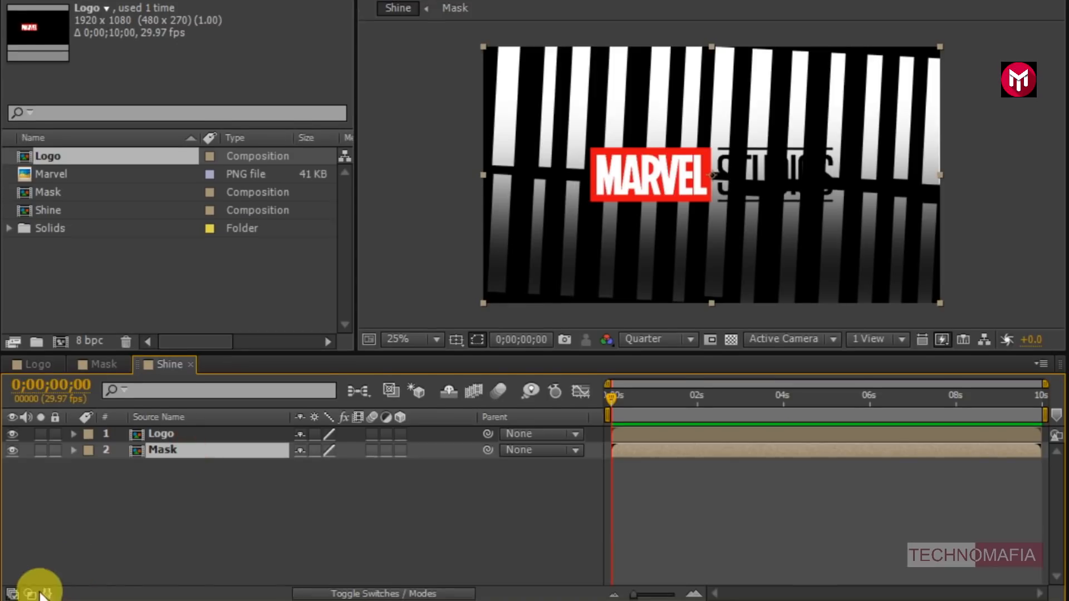
click(318, 590)
click(399, 450)
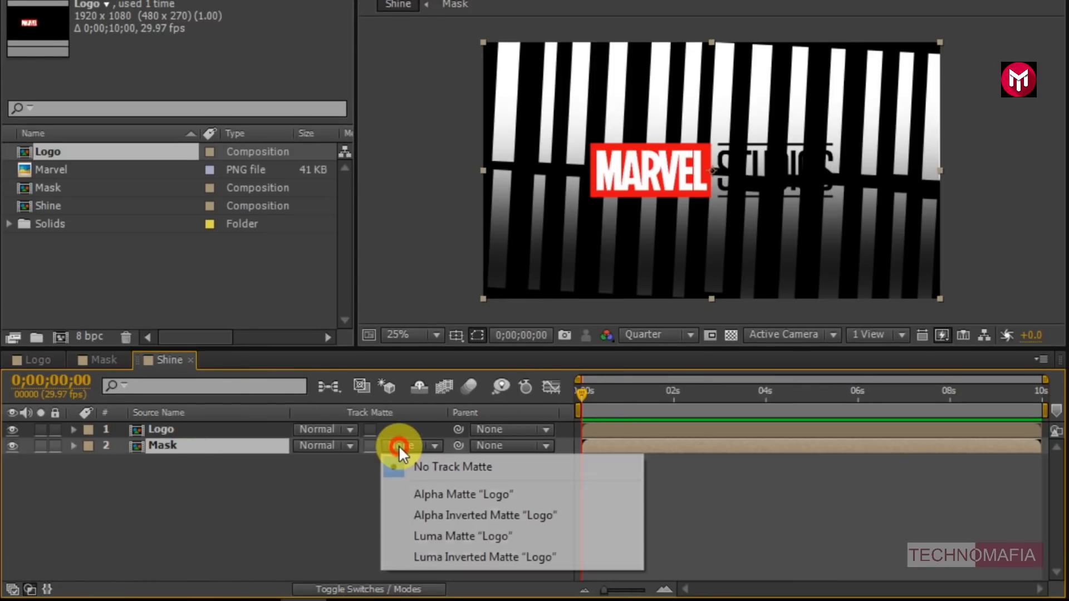
click(421, 493)
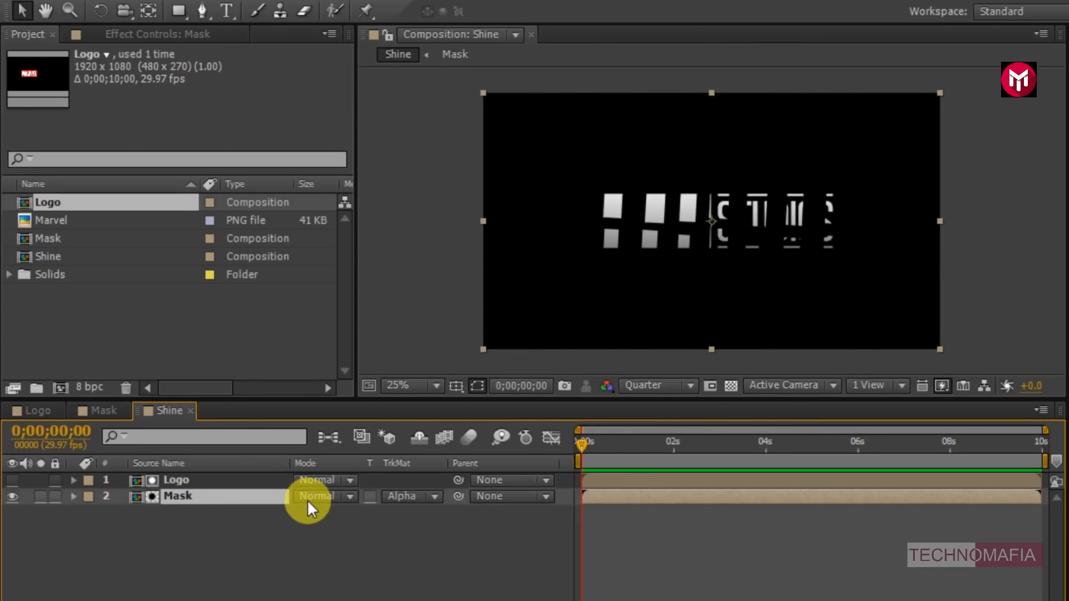
click(307, 497)
click(375, 232)
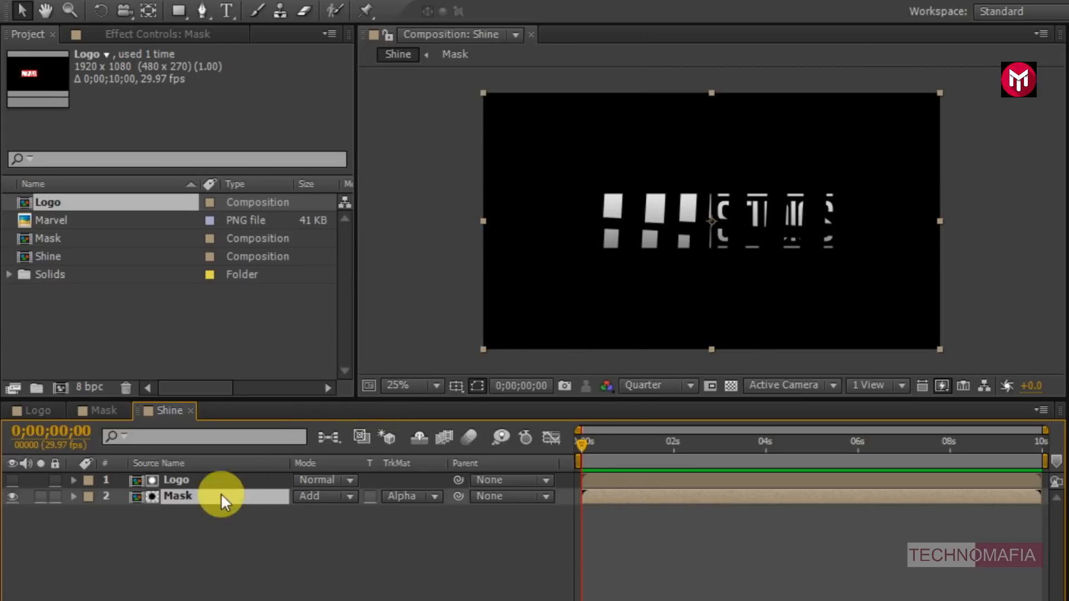
Step: Apply Fast Blur to the Mask layer with a blurriness of 40 and collapse the effect
click(883, 57)
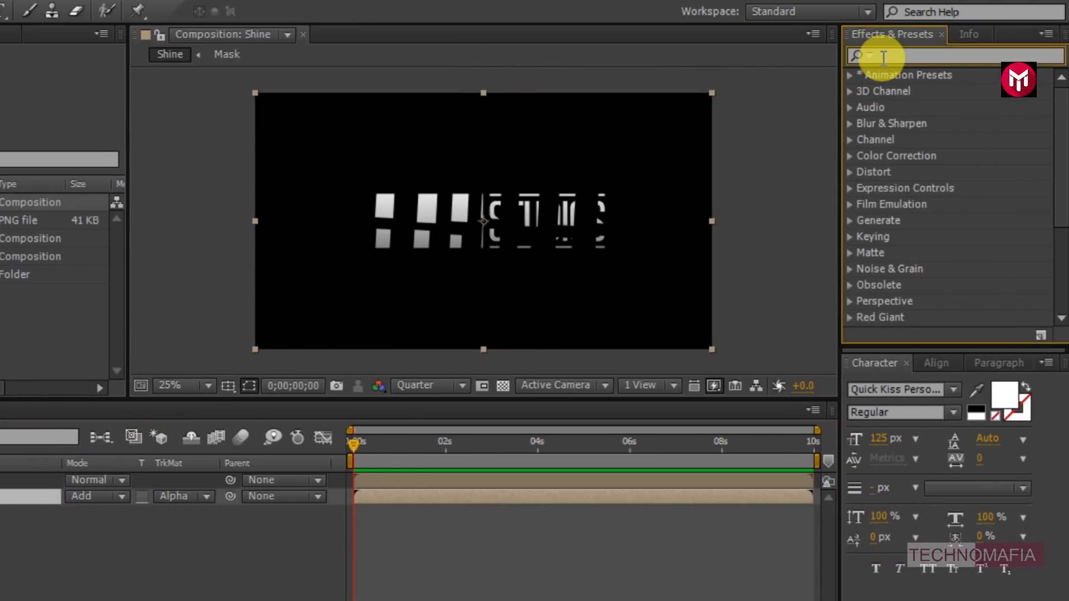
text(fast)
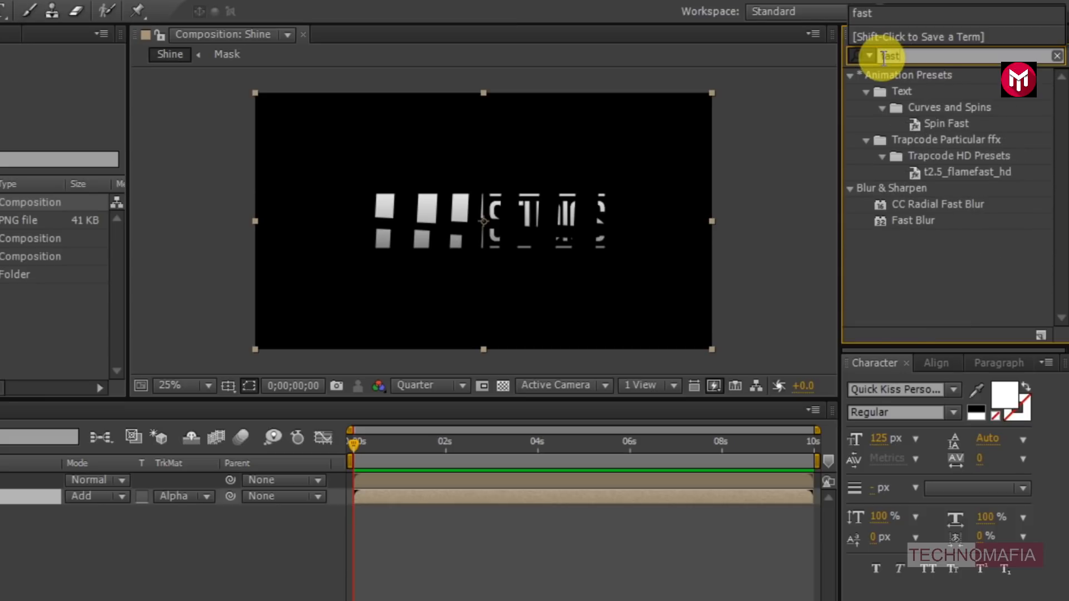
double_click(910, 222)
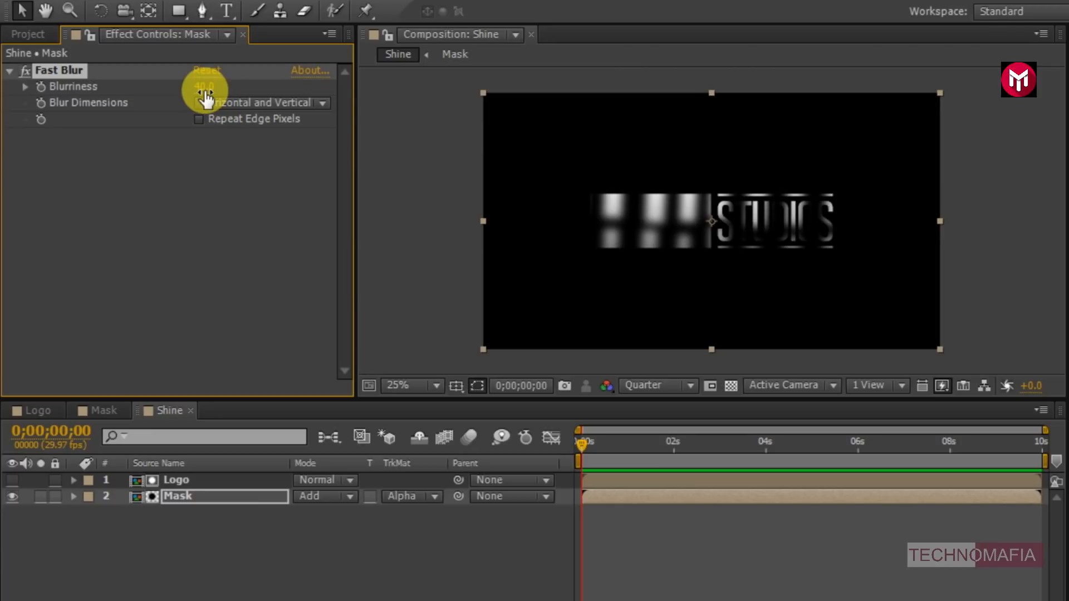
click(9, 71)
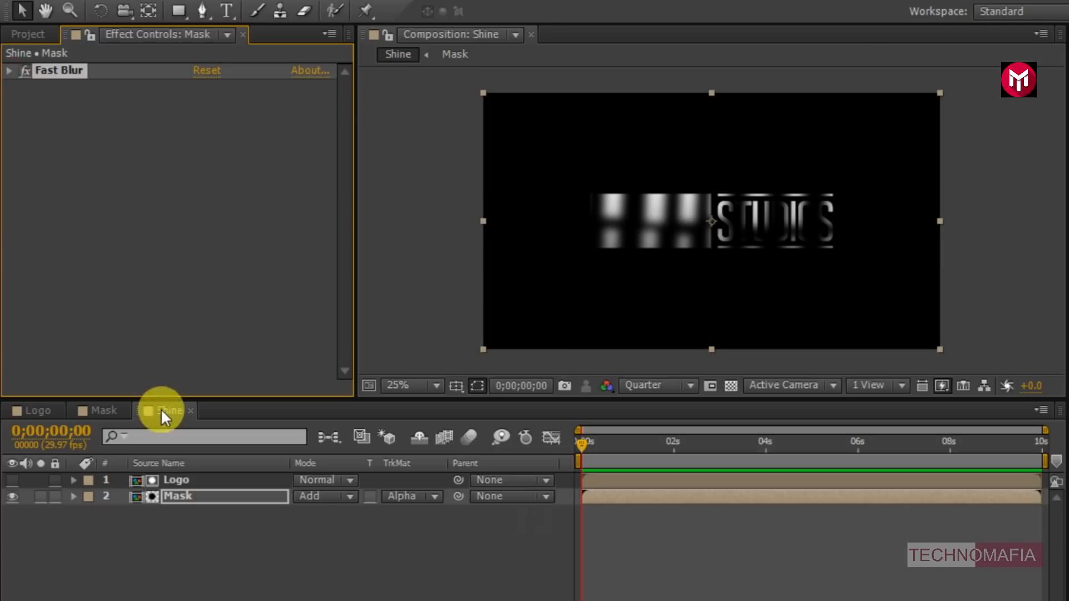
Step: Start position keyframes on the Mask layer at 0;00;00;00 and shift it left to 648, 540
key(p)
click(172, 496)
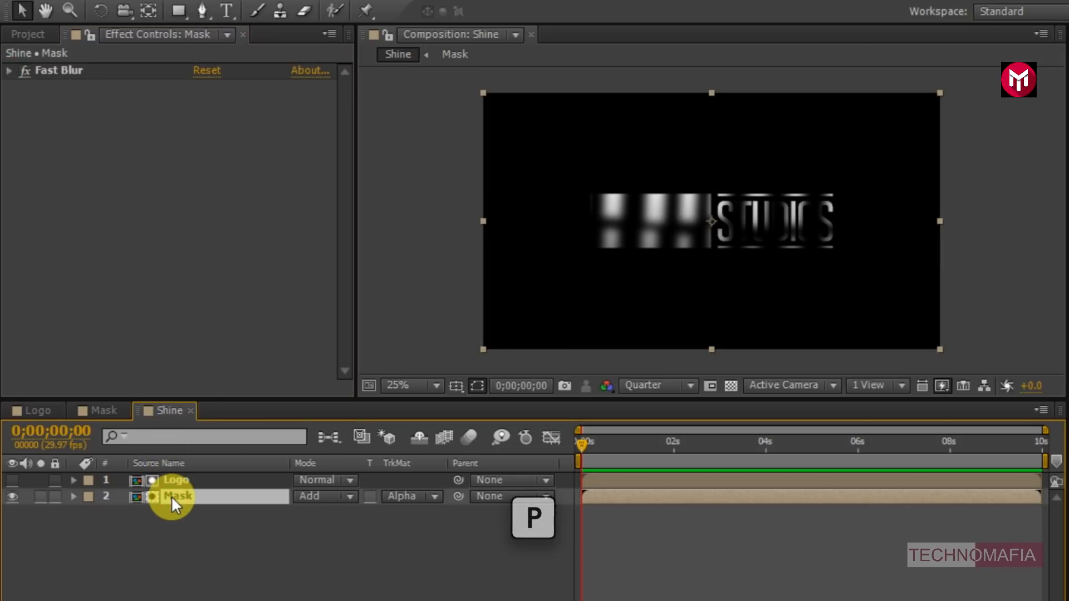
key(p)
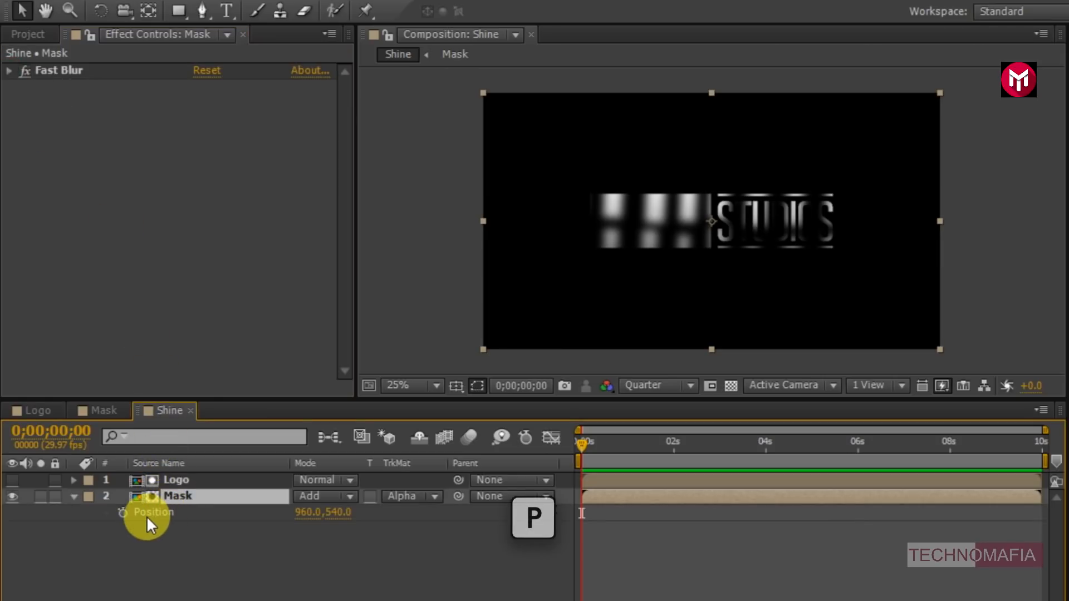
click(119, 512)
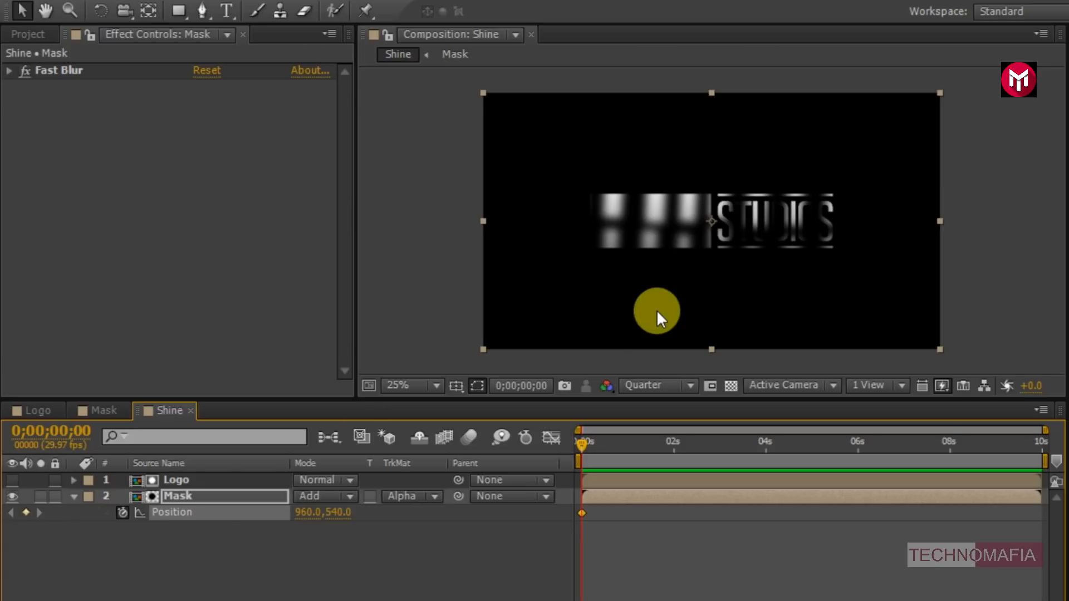
drag(726, 249, 673, 254)
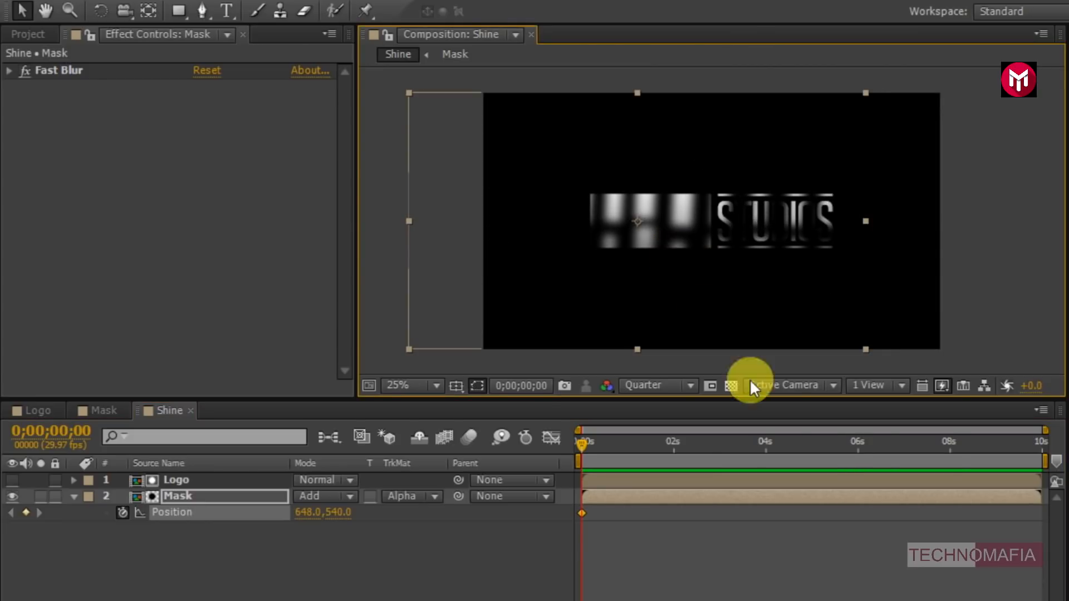
Step: At 0;00;09;29 shift the Mask layer right to position 1228, 540, and preview the motion from the start
click(1040, 446)
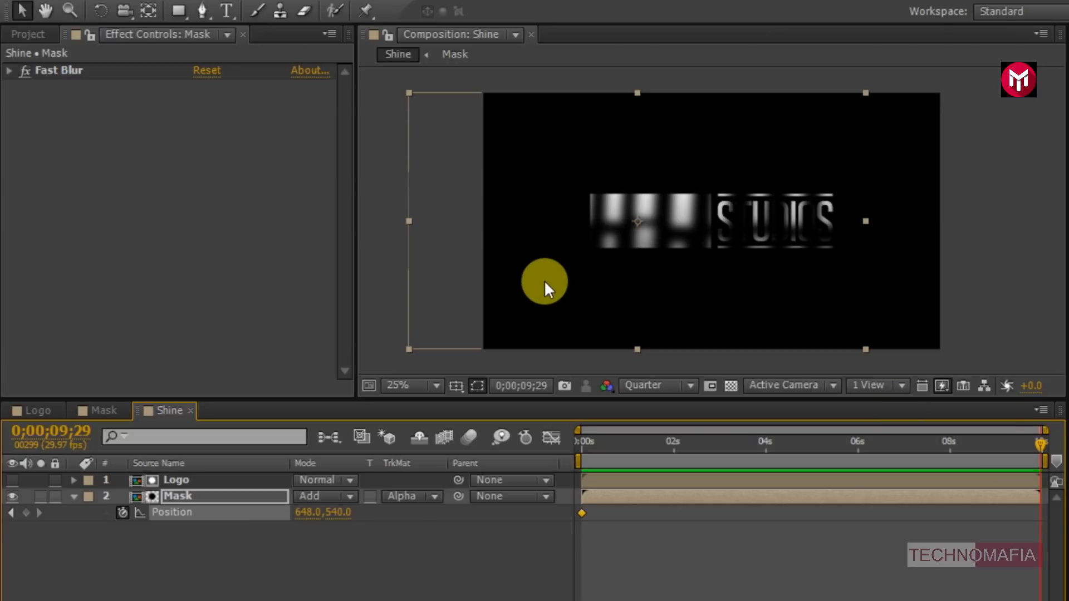
drag(543, 278, 683, 275)
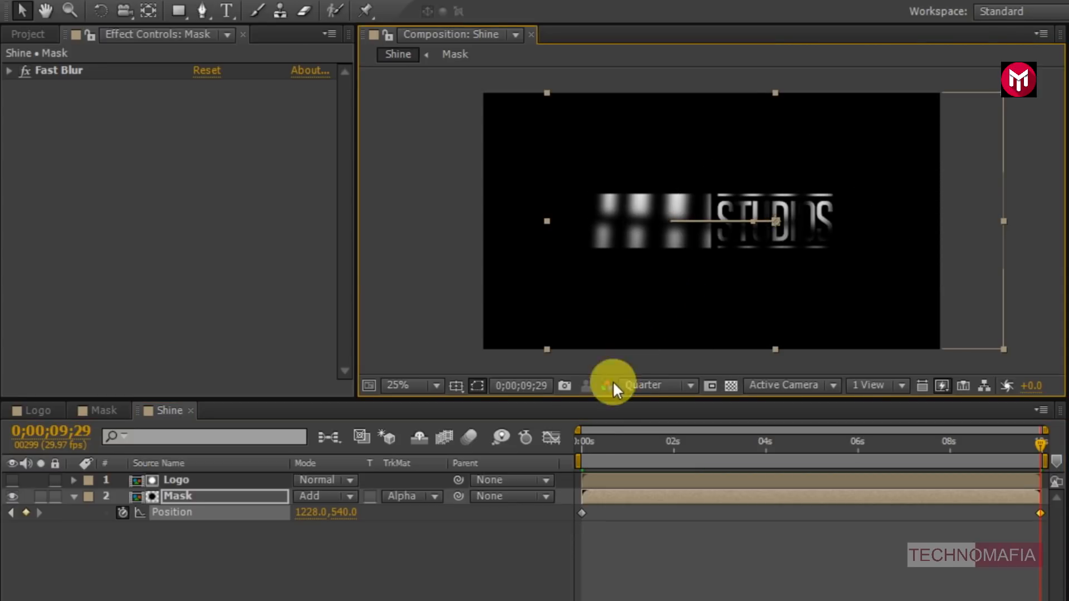
click(581, 442)
key(space)
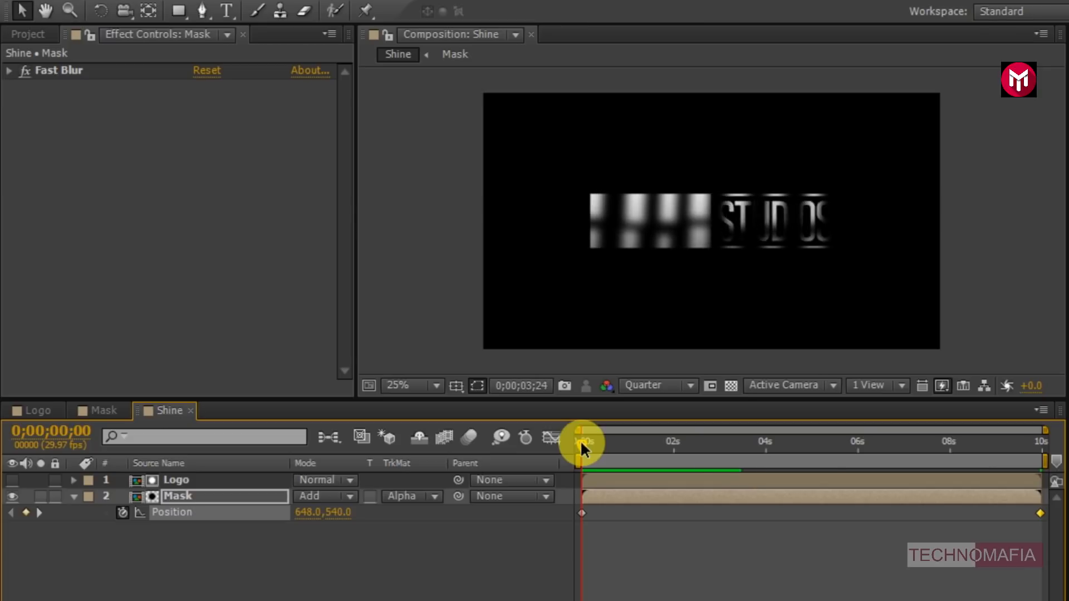
key(space)
key(space)
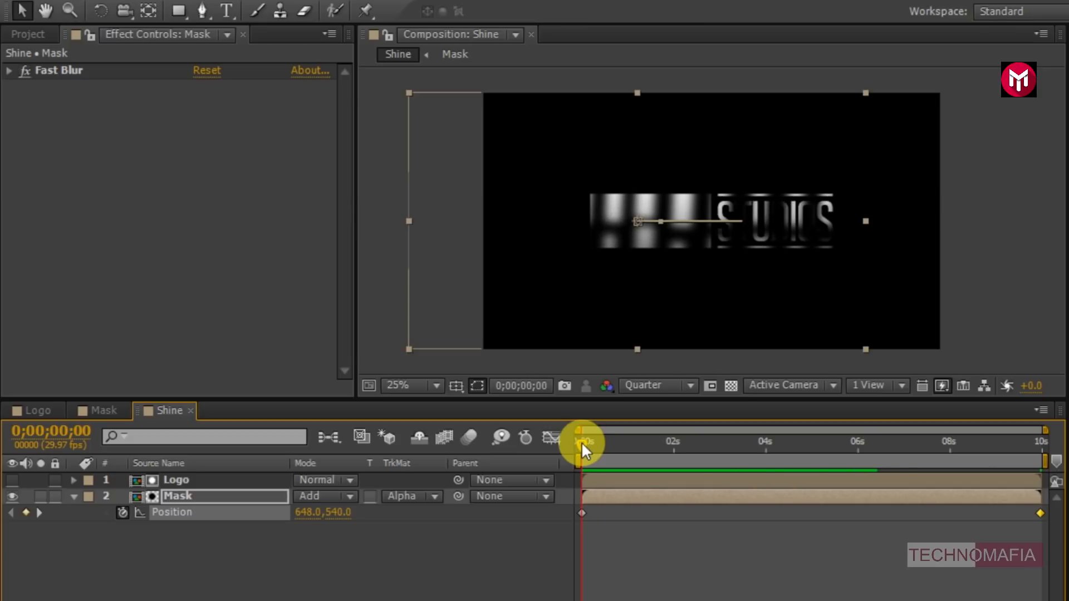
Step: Collapse the Mask layer, add the Logo composition beneath it as the lowest layer, and preview Shine
click(74, 496)
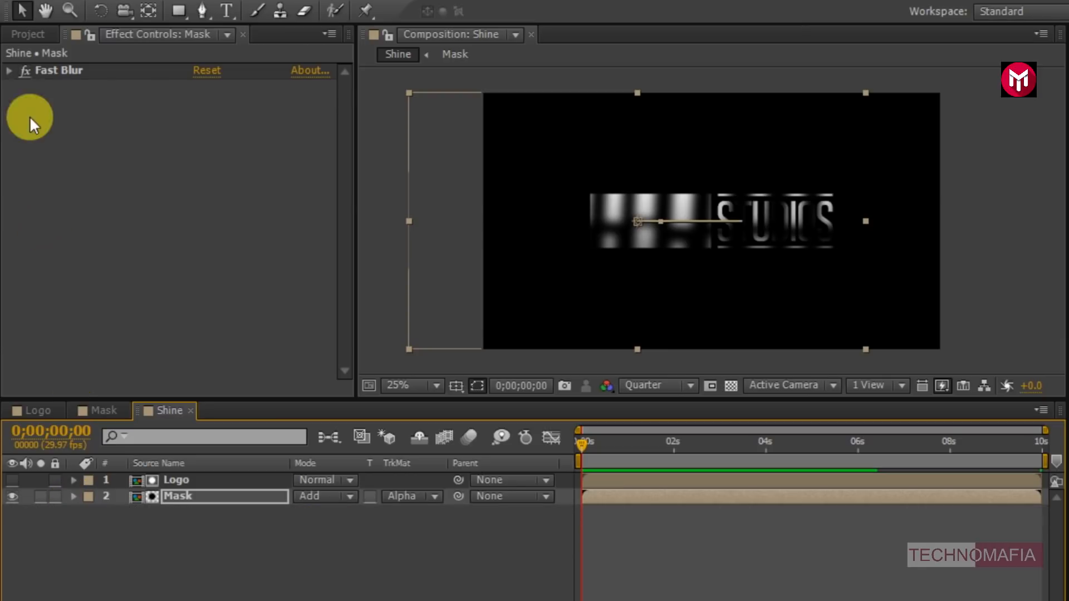
click(16, 37)
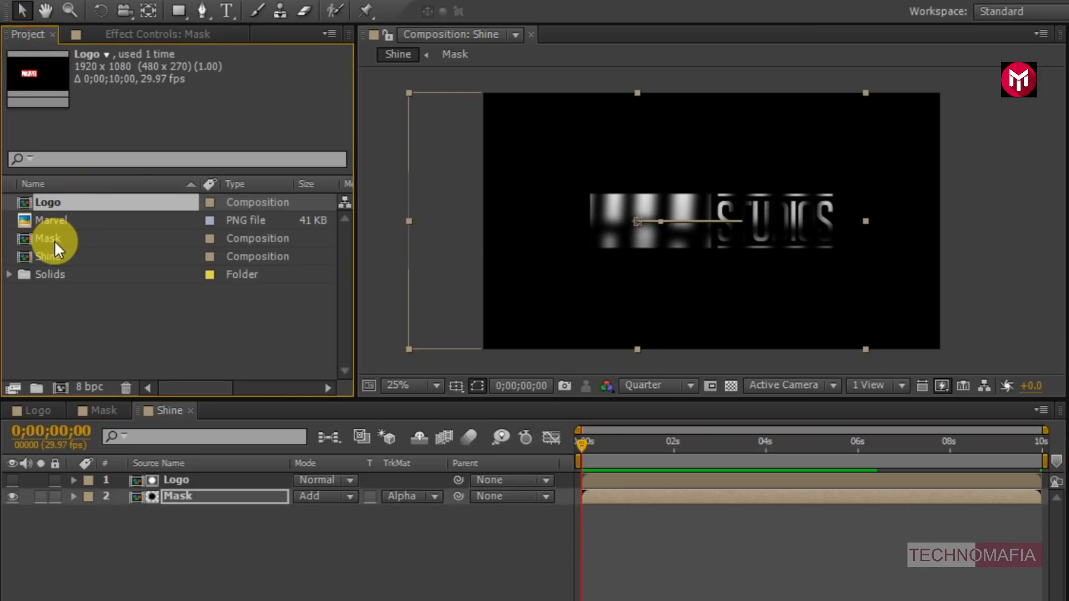
drag(56, 202, 158, 513)
key(KP_0)
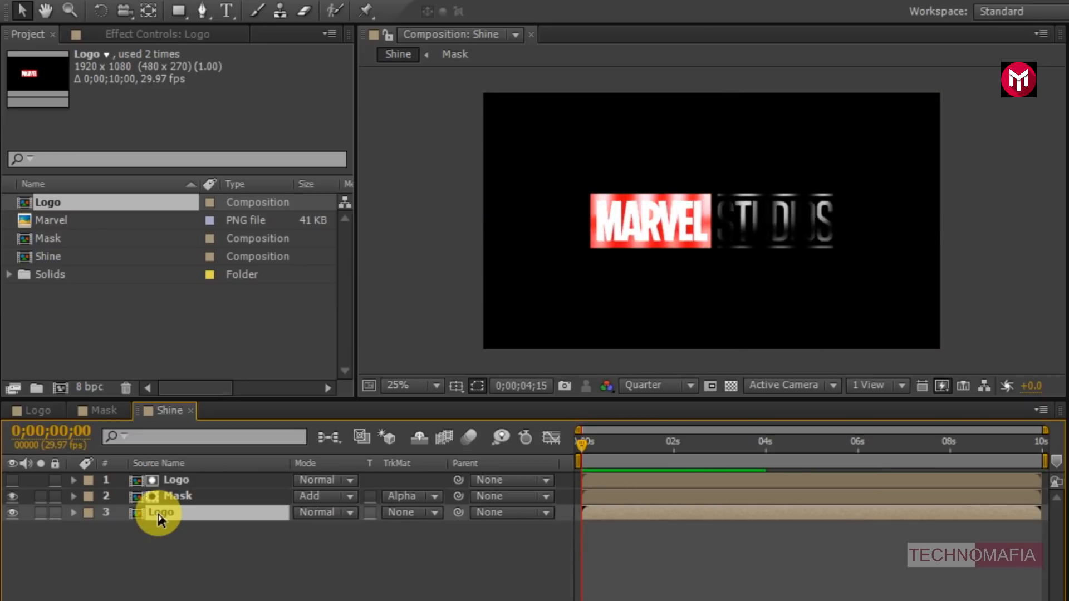
Step: Set the Mask layer's opacity to 70%, then collapse and deselect the layer
key(t)
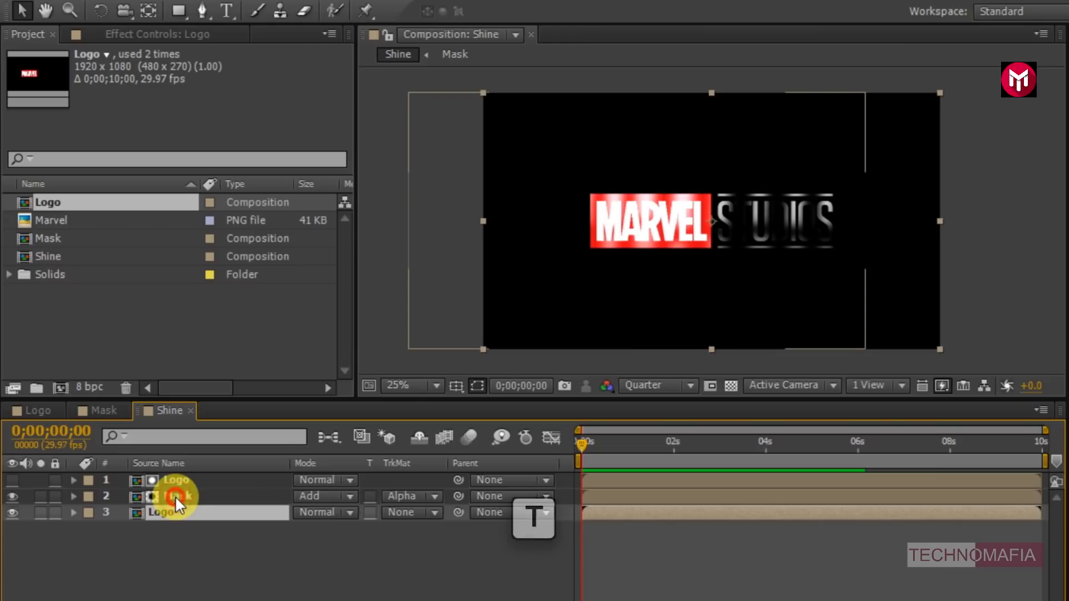
click(175, 496)
click(305, 513)
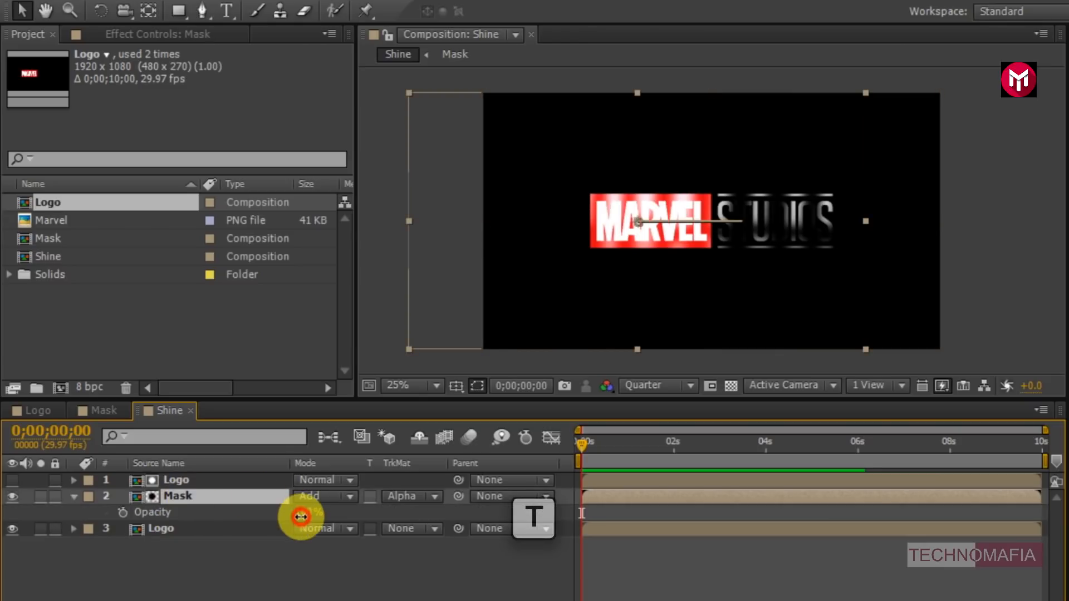
text(70)
key(Return)
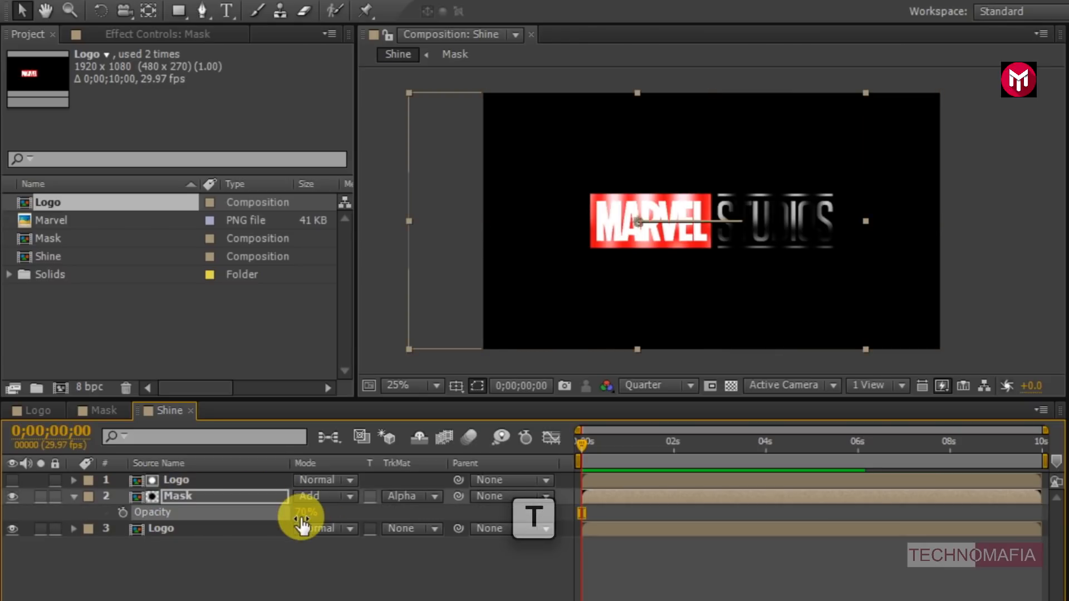
click(74, 497)
click(179, 531)
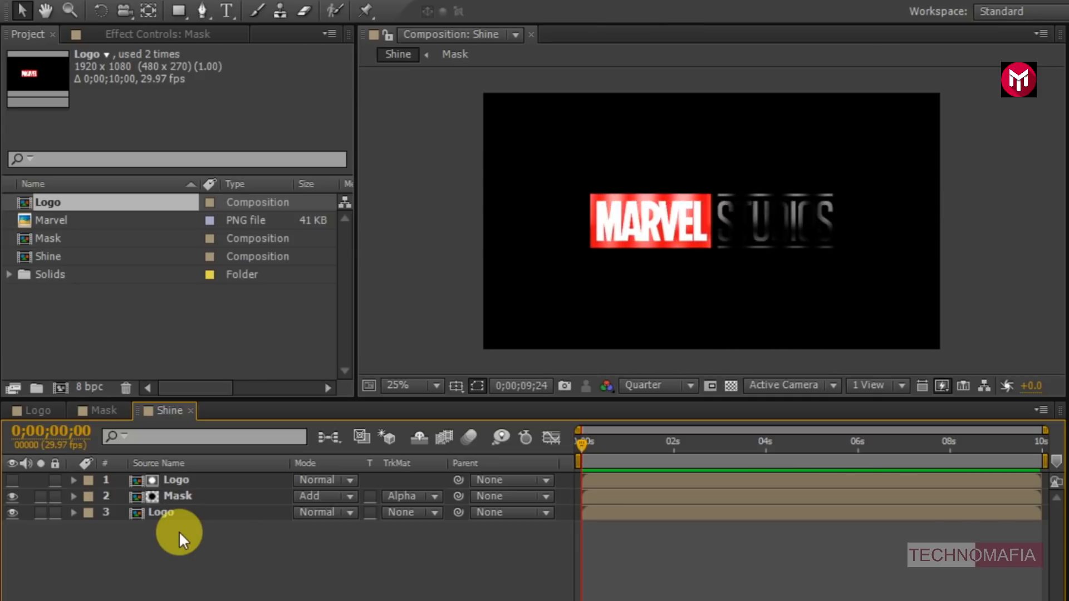
Step: Create a new 1920 x 1080, ten-second composition named Animation
click(54, 385)
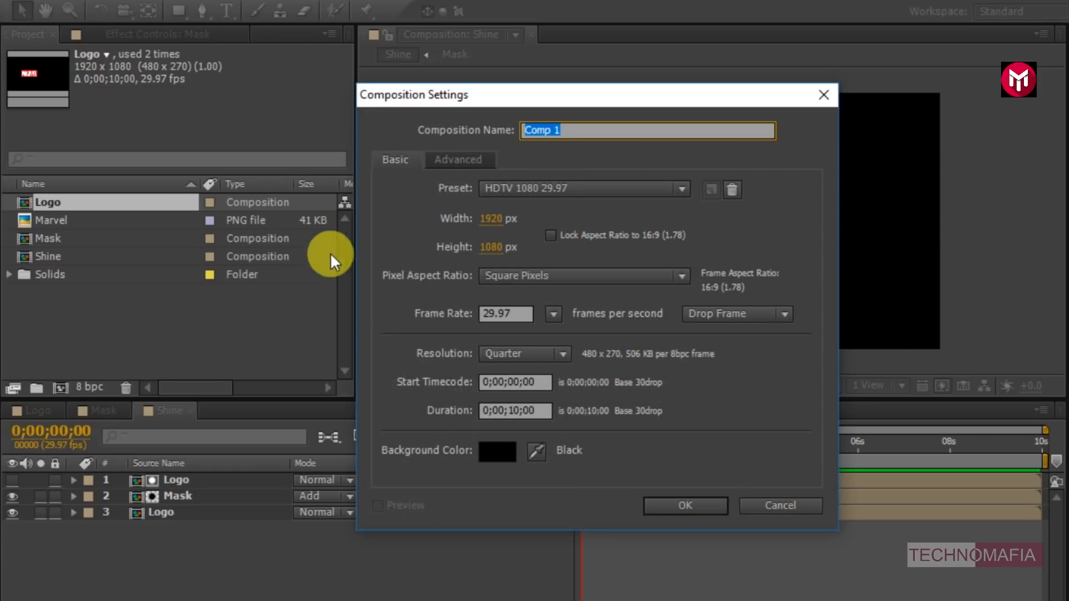
text(Animation)
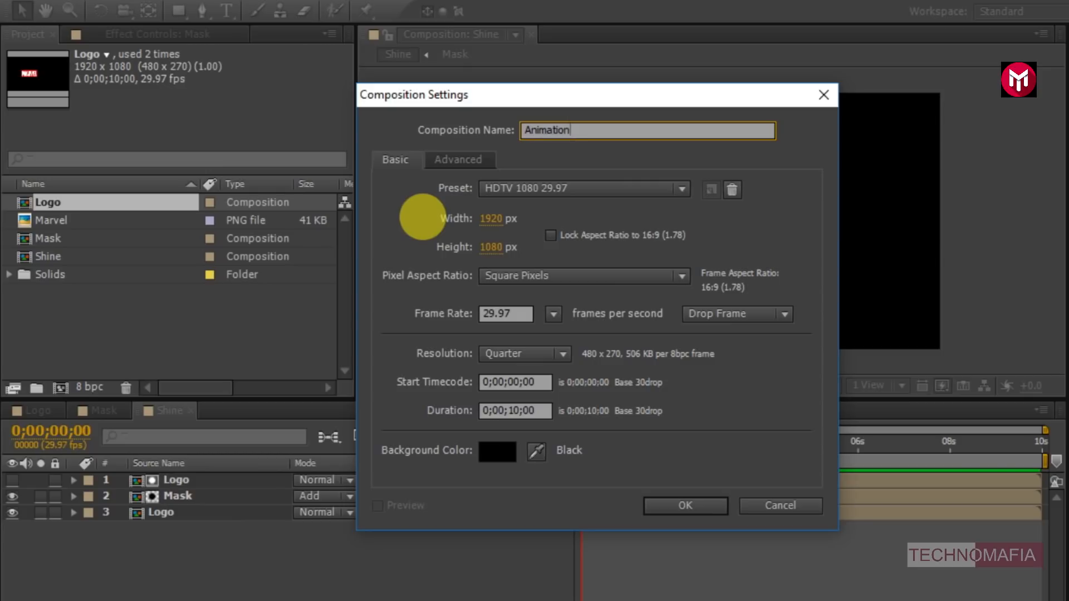
click(652, 502)
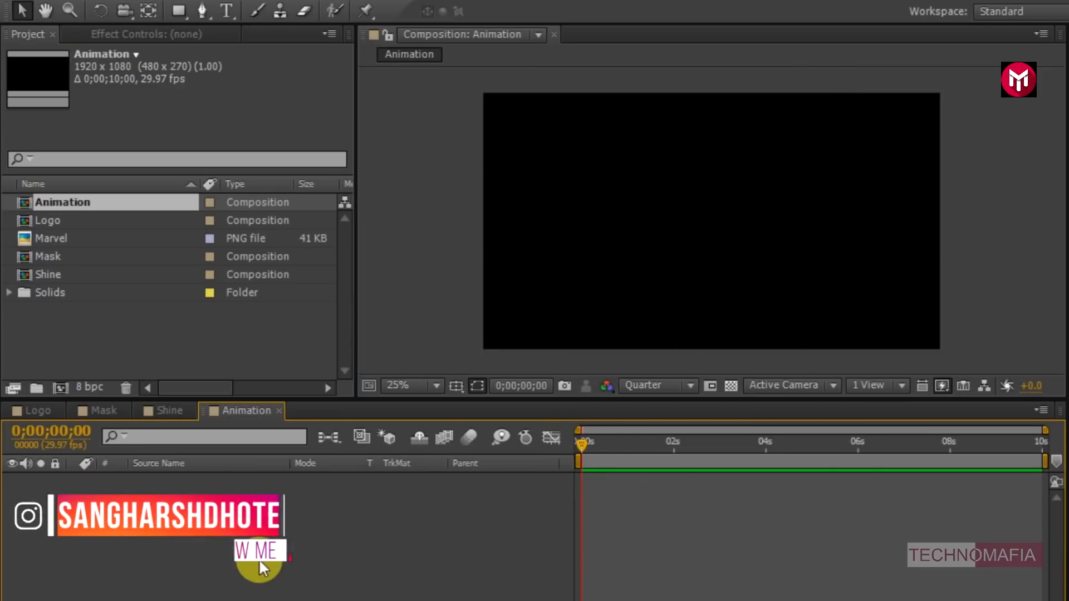
Step: Create a black 1920 x 1080 solid layer named BG in the Animation composition
right_click(255, 556)
mouse_move(384, 357)
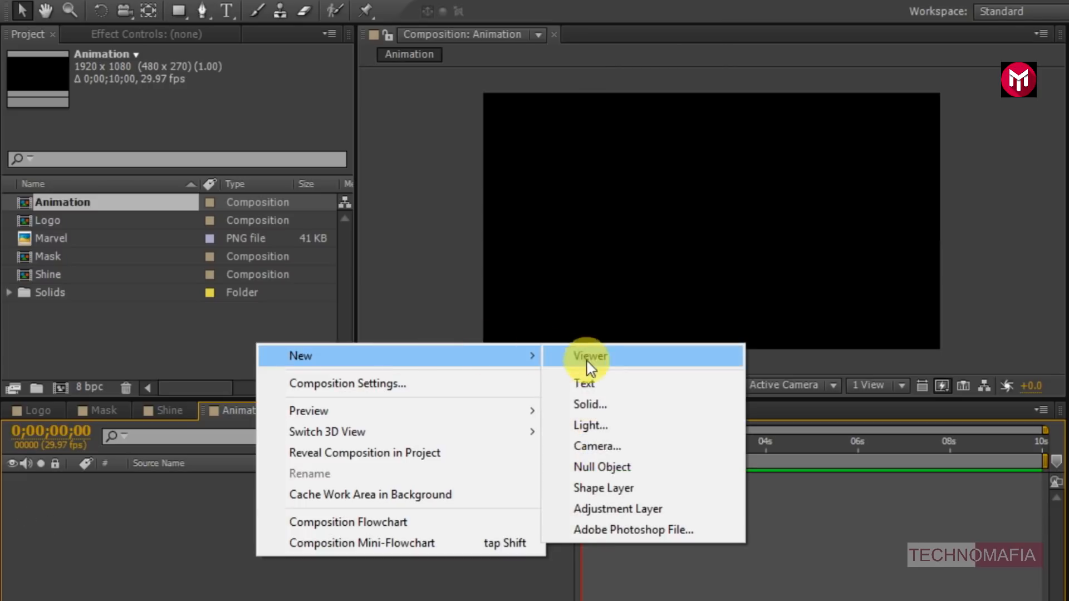
click(597, 406)
text(BG)
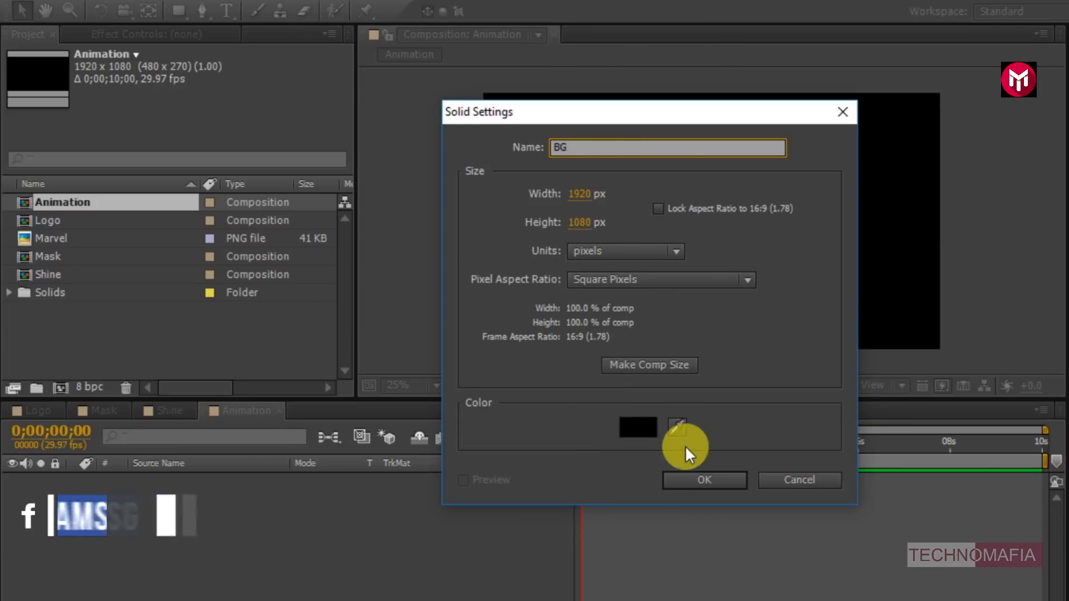
click(686, 482)
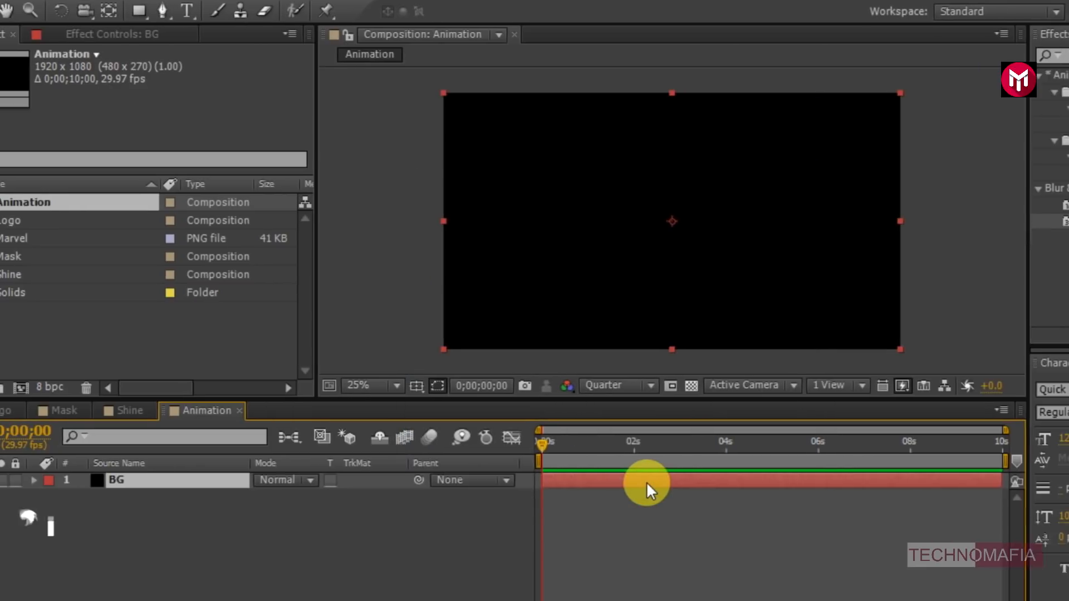
Step: Find the Ramp effect and apply it to the BG layer
drag(937, 58, 836, 60)
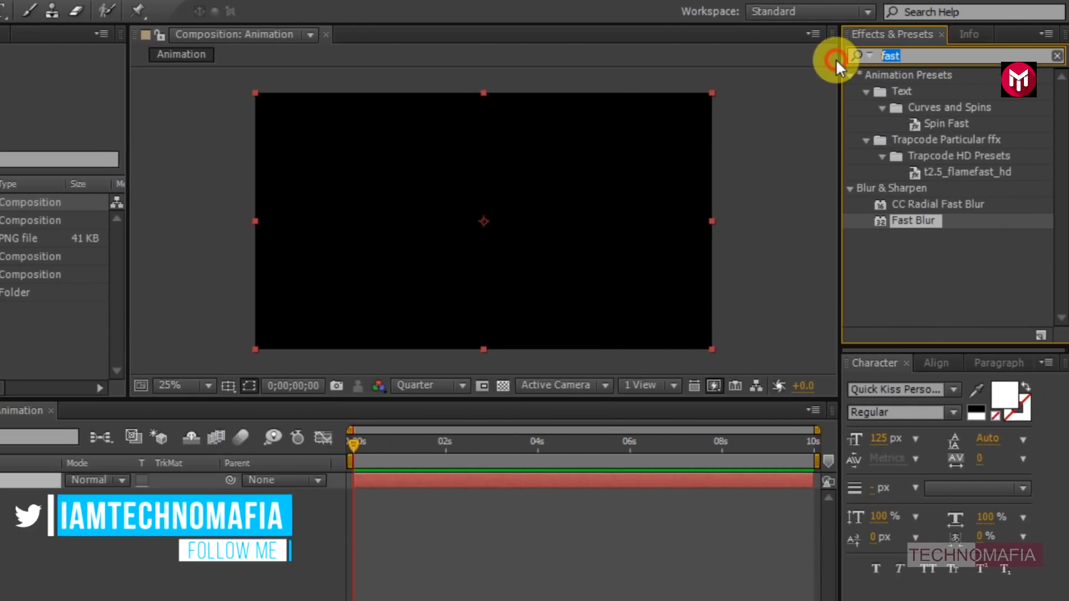
text(ra)
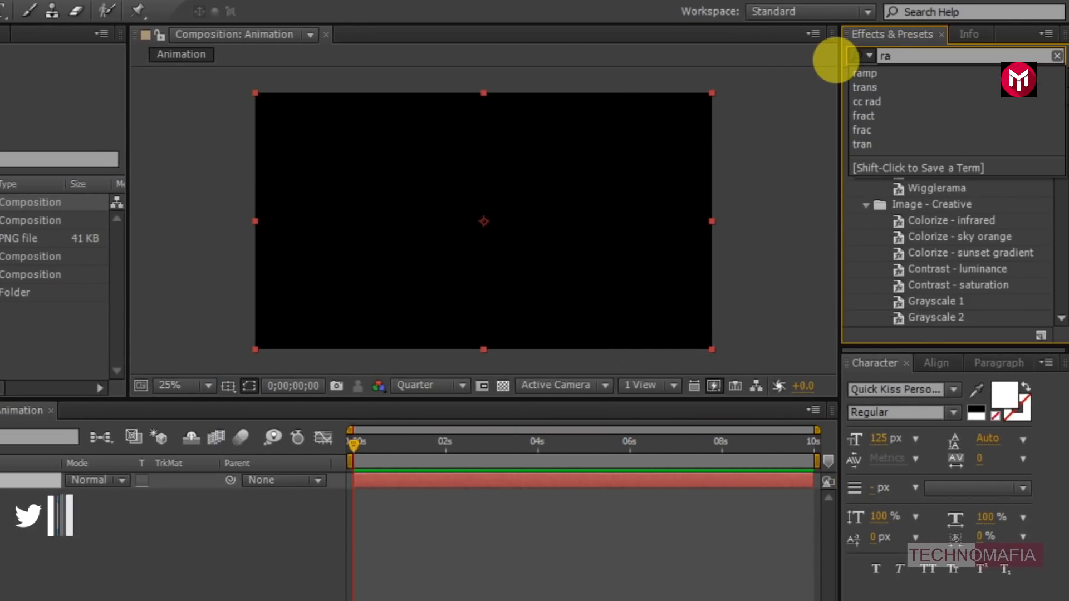
text(mp)
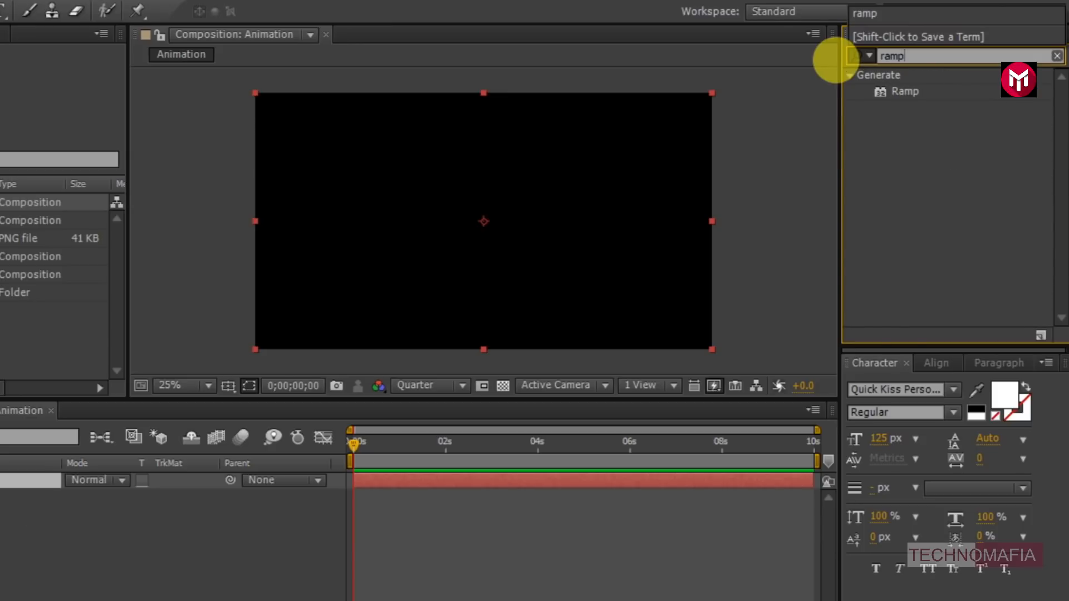
click(897, 92)
double_click(896, 91)
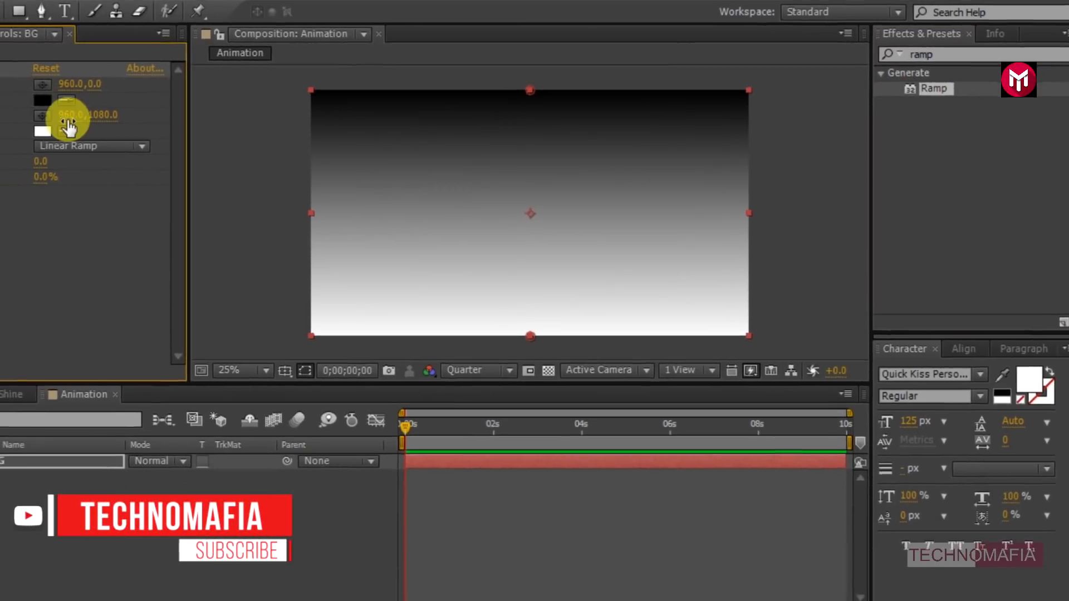
Step: Set the BG ramp's start colour to white and its end colour to grey 7D7C7C
click(42, 99)
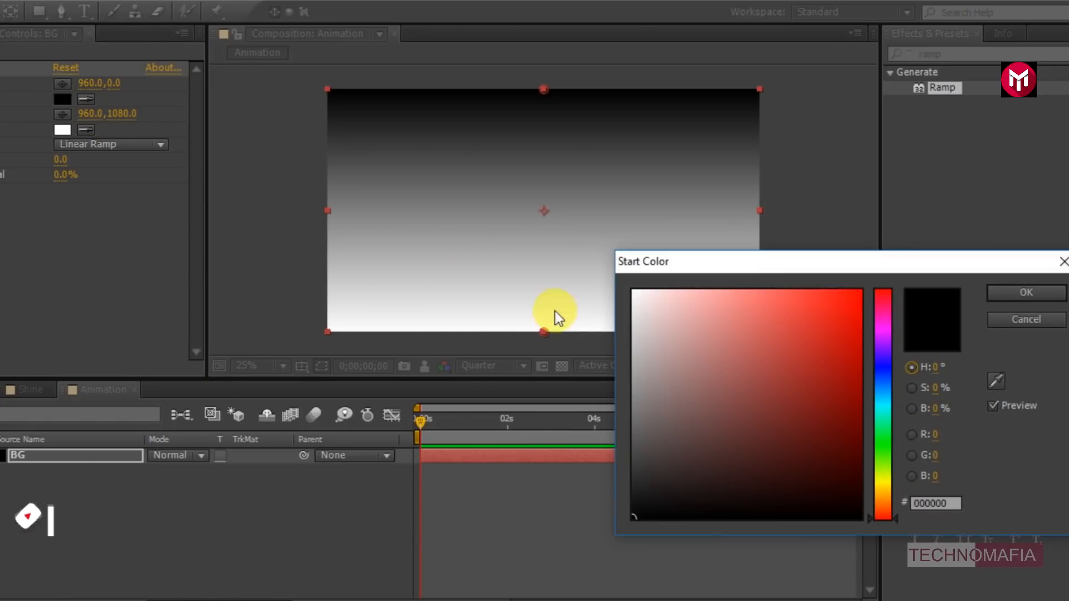
click(636, 305)
click(1002, 291)
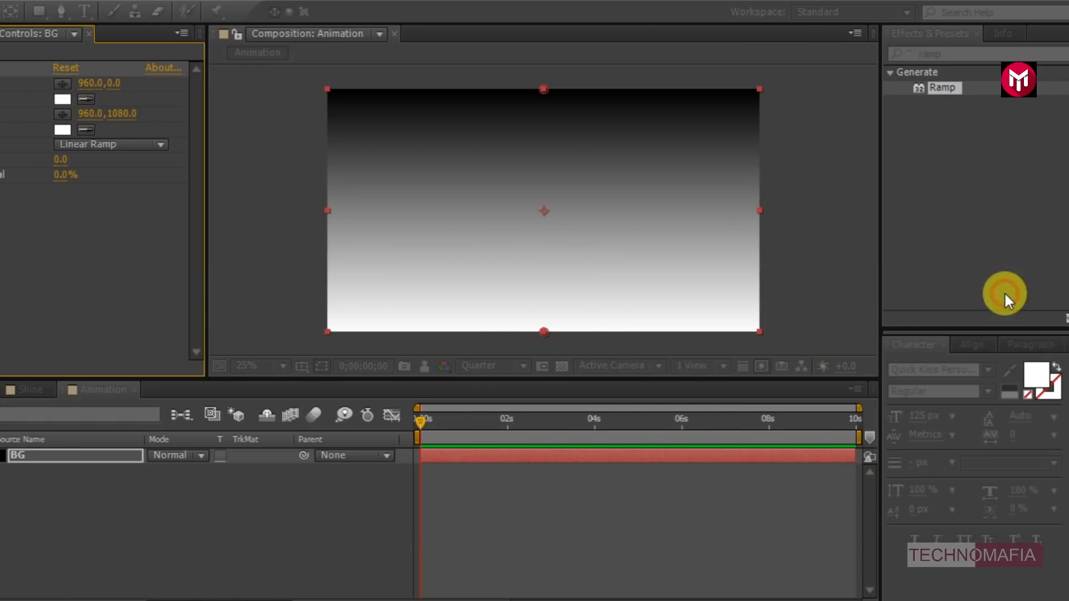
click(65, 130)
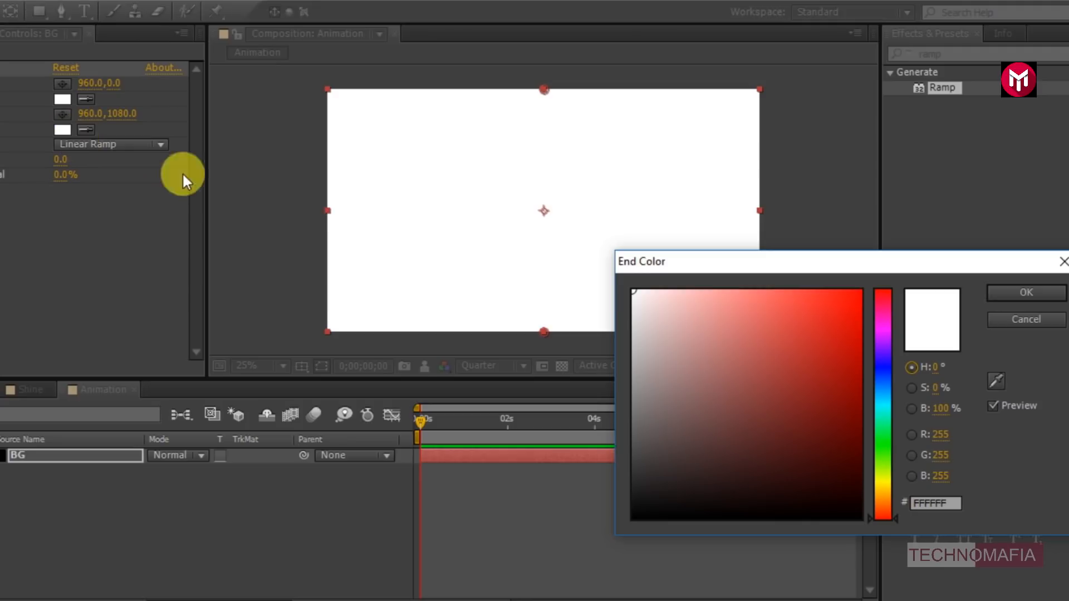
click(632, 402)
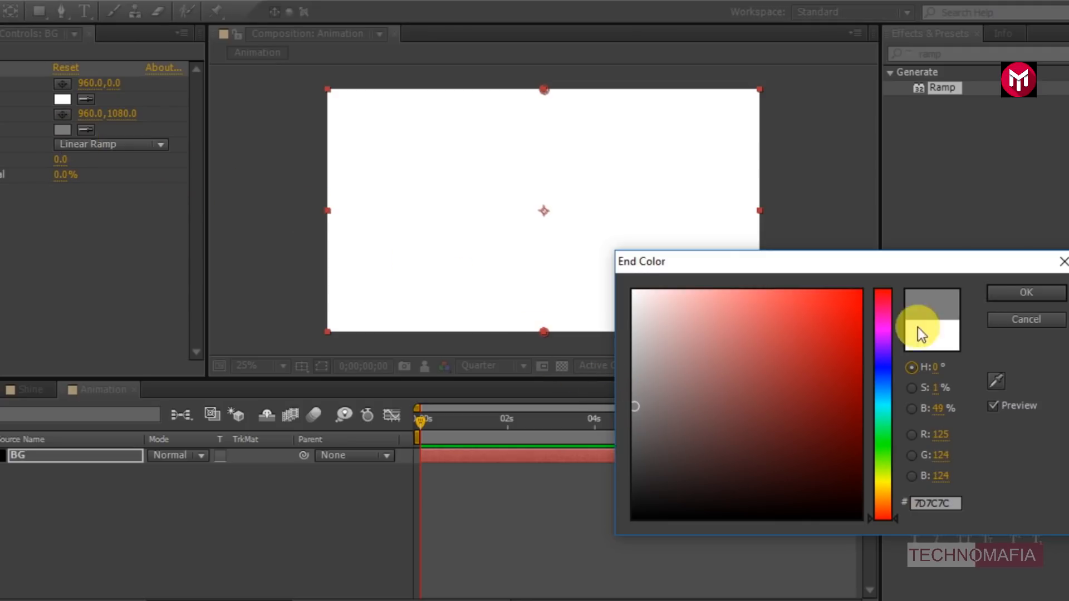
click(999, 289)
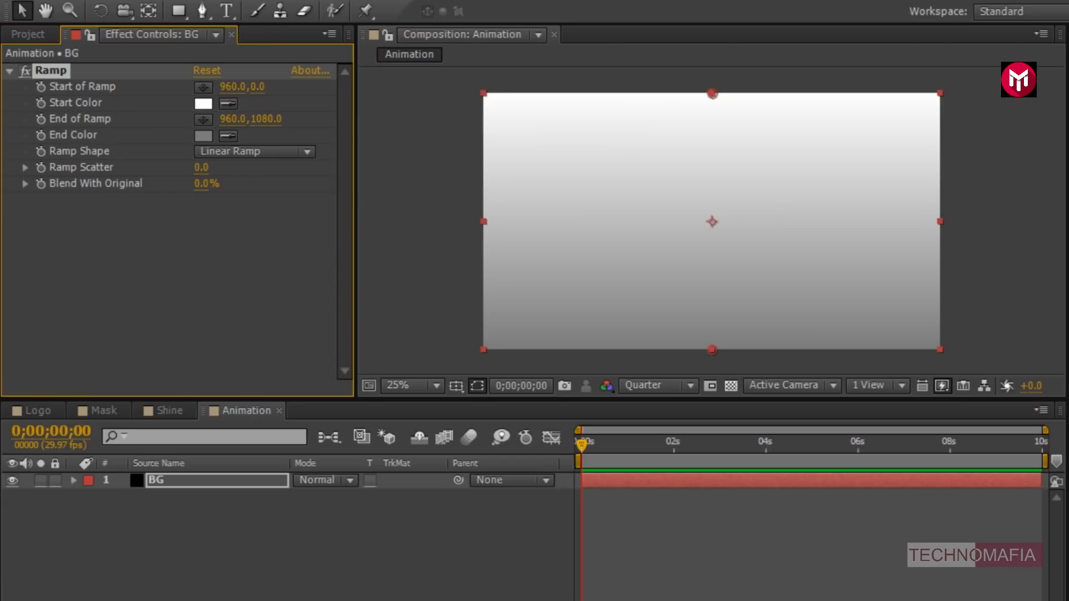
Step: Set the Ramp Scatter of the BG layer's gradient to 35, then deselect the effect
click(201, 168)
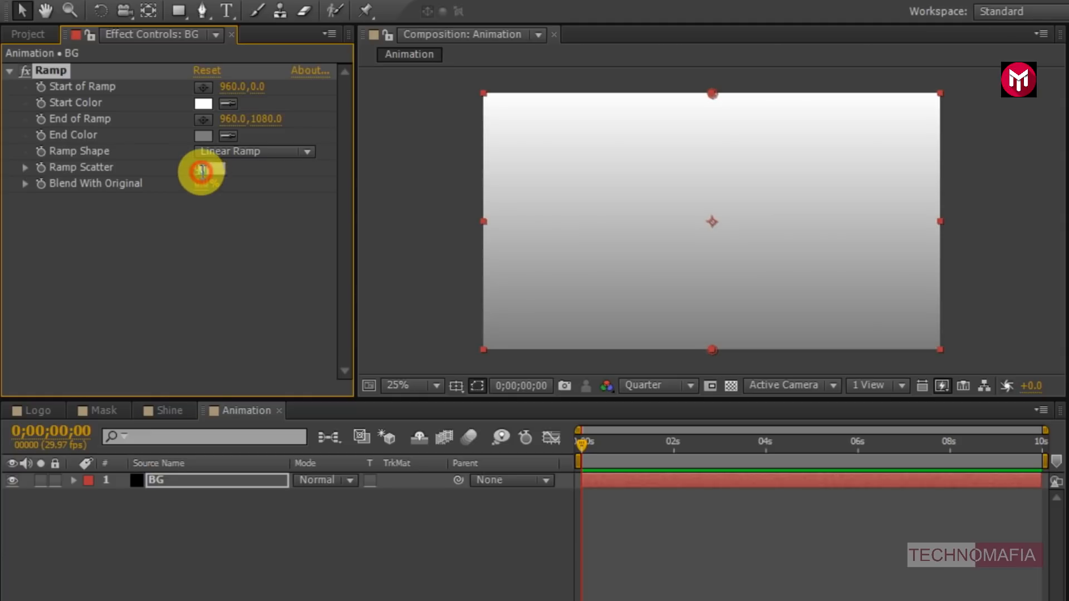
text(35)
key(Return)
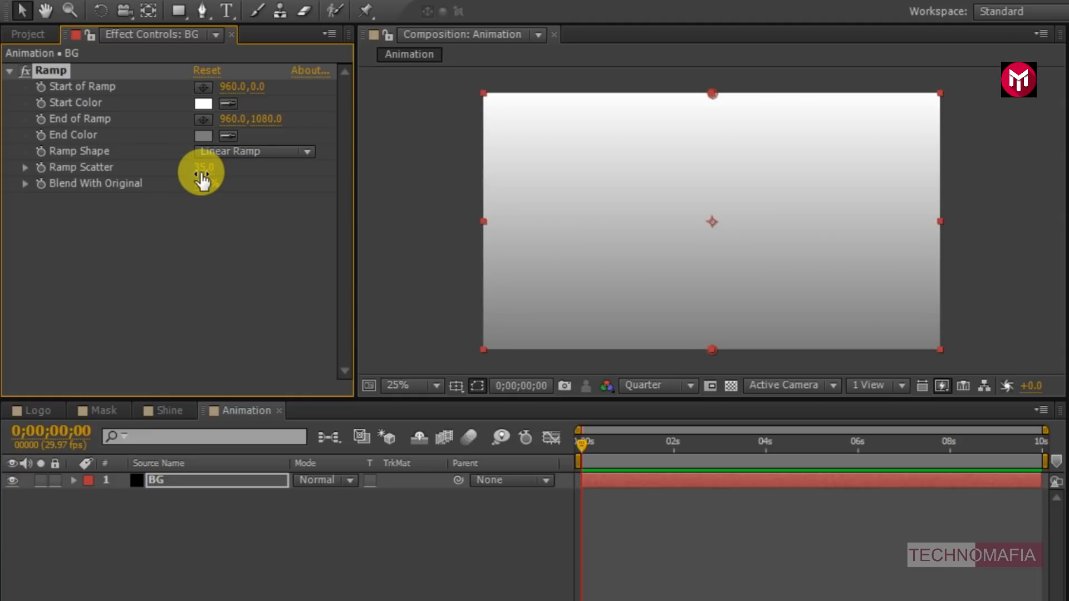
click(207, 212)
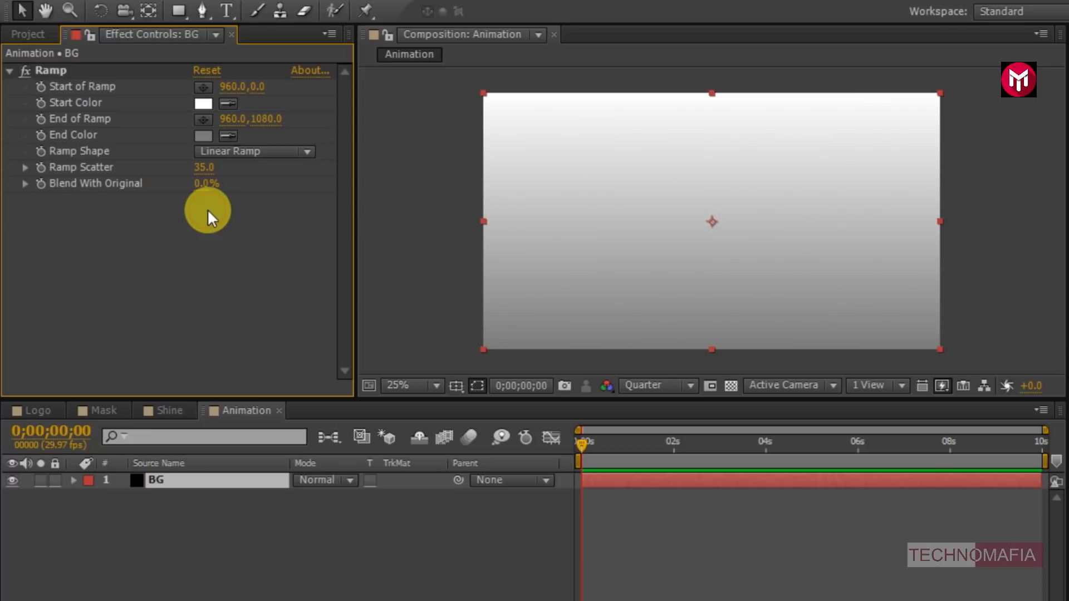
Step: Add the Shine composition to the Animation timeline as a layer above BG
click(30, 35)
click(59, 276)
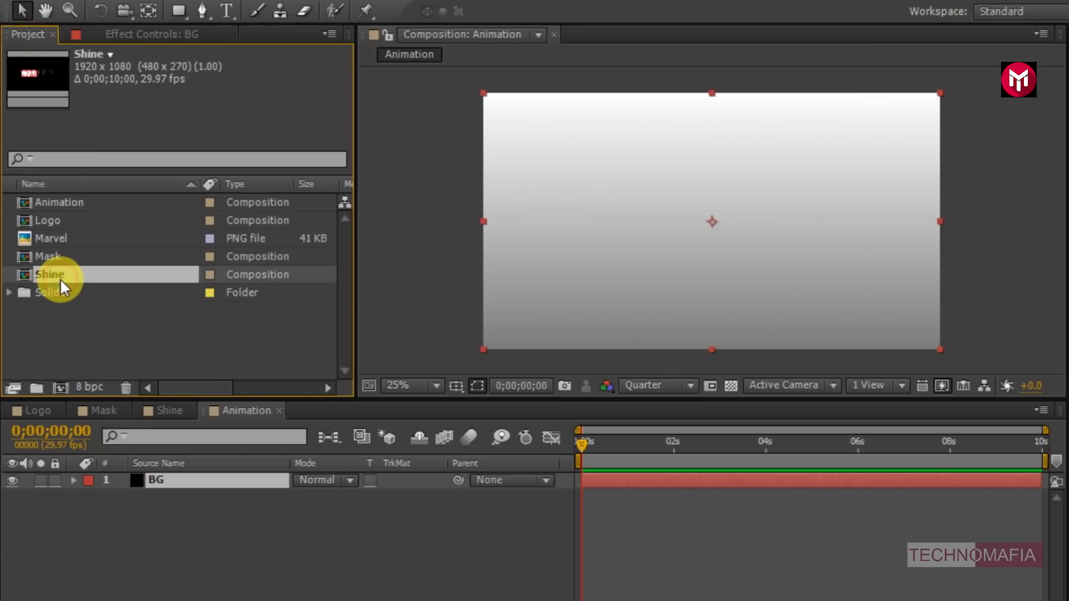
drag(59, 276, 155, 477)
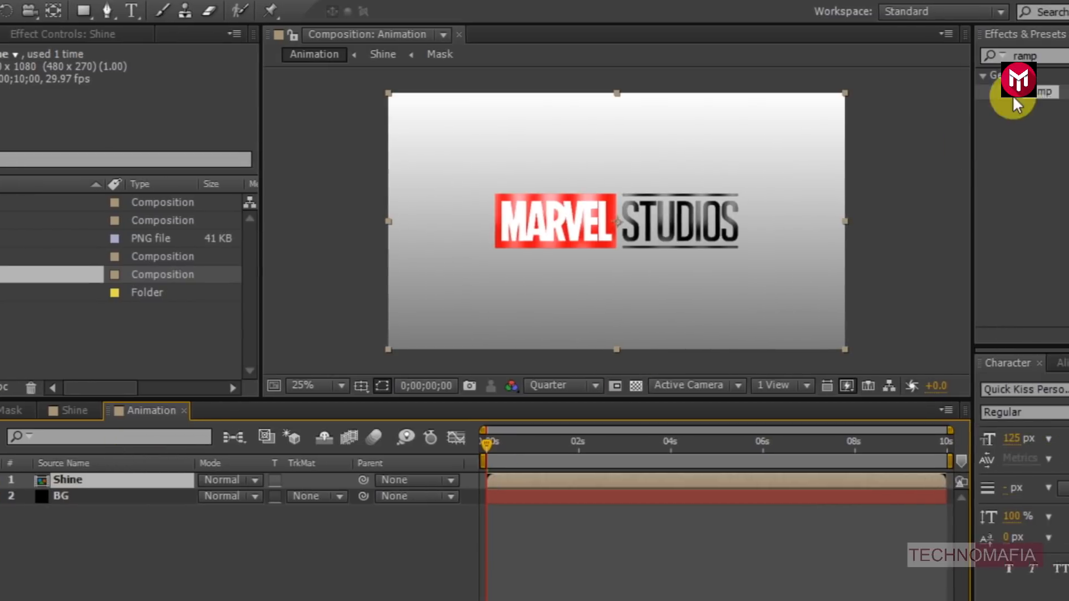
Step: Find the CC Ball Action effect and apply it to the Shine layer
drag(1042, 58, 993, 68)
text(cc )
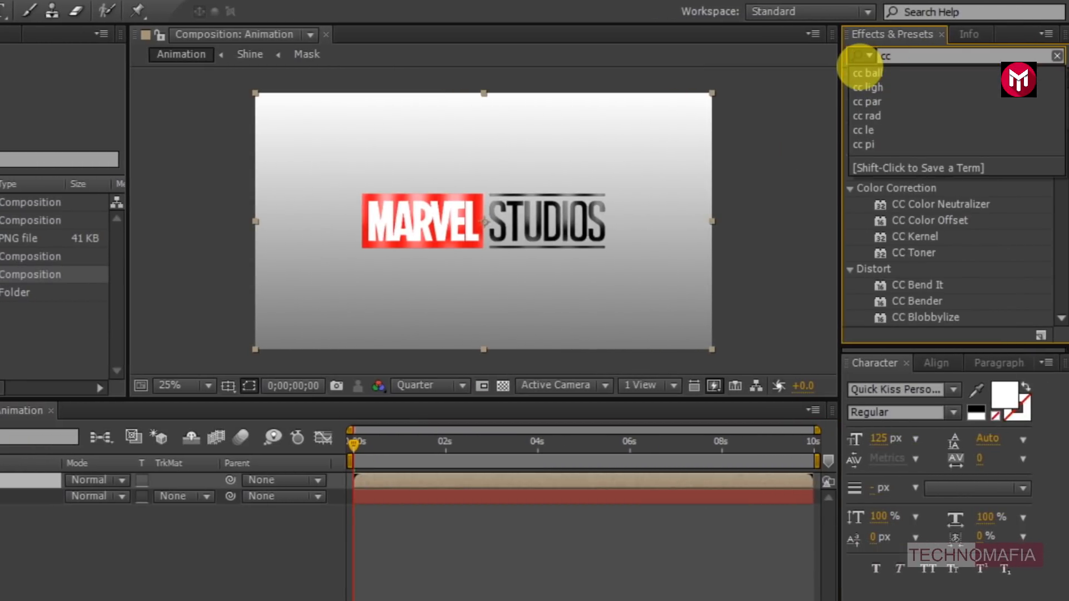
text(b)
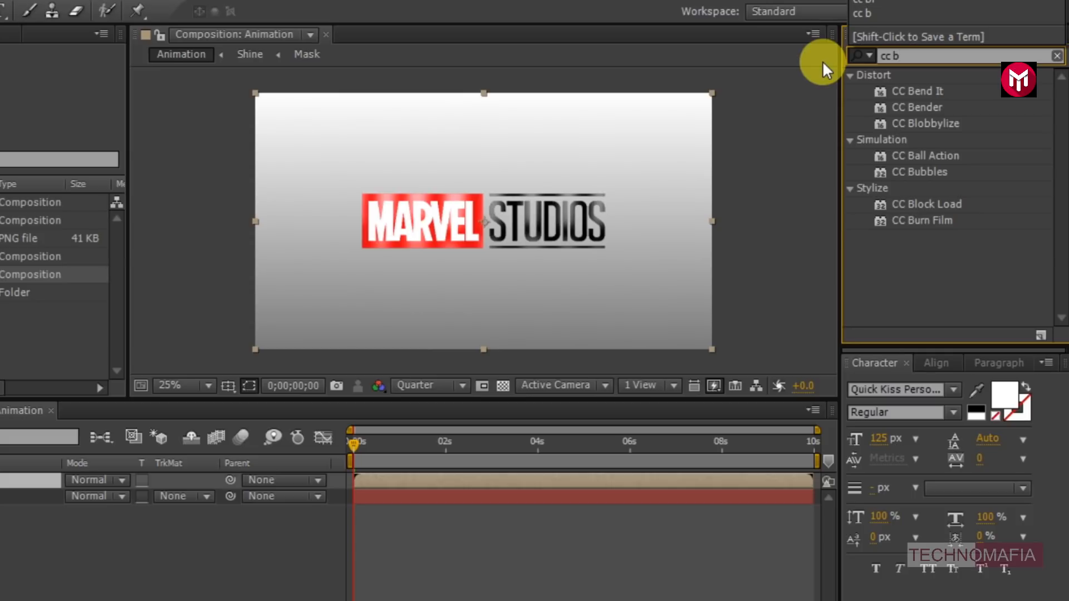
click(929, 155)
double_click(931, 155)
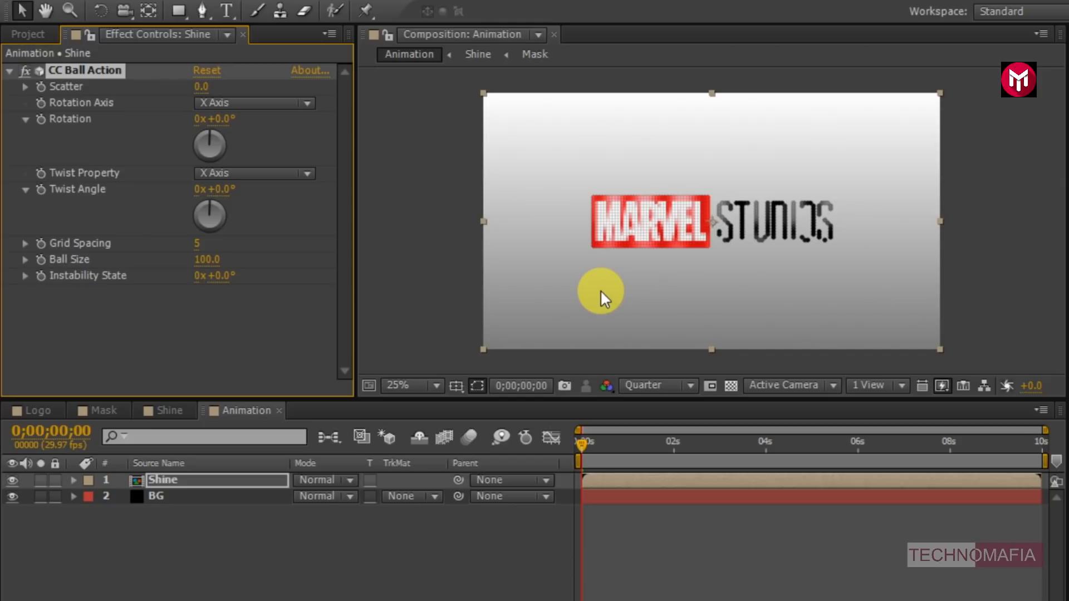
Step: At the start of the timeline, enable keyframing for CC Ball Action's Scatter and set it to 54
click(579, 442)
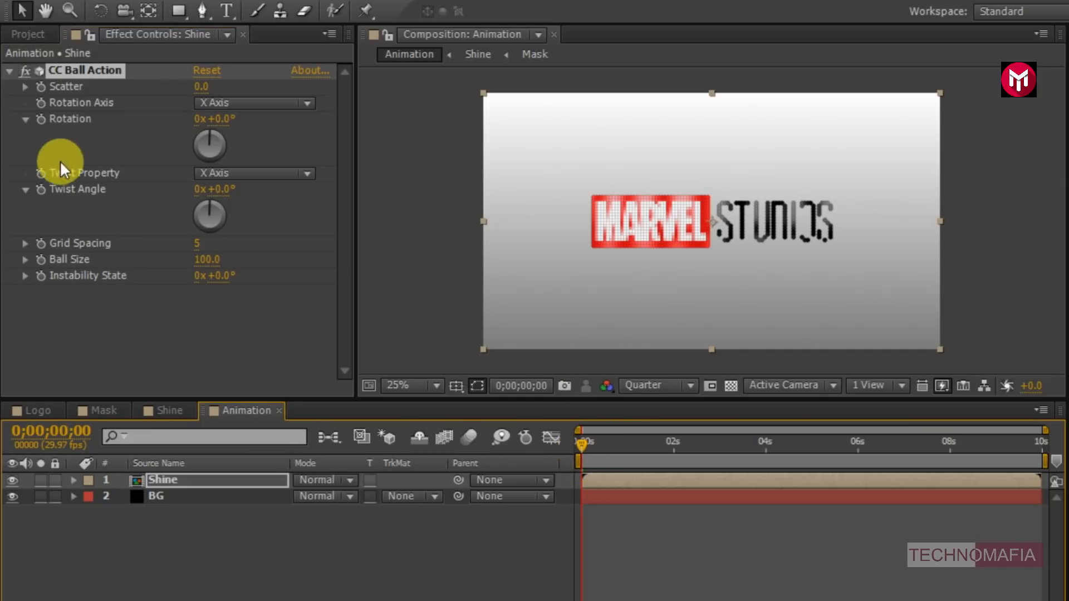
click(39, 88)
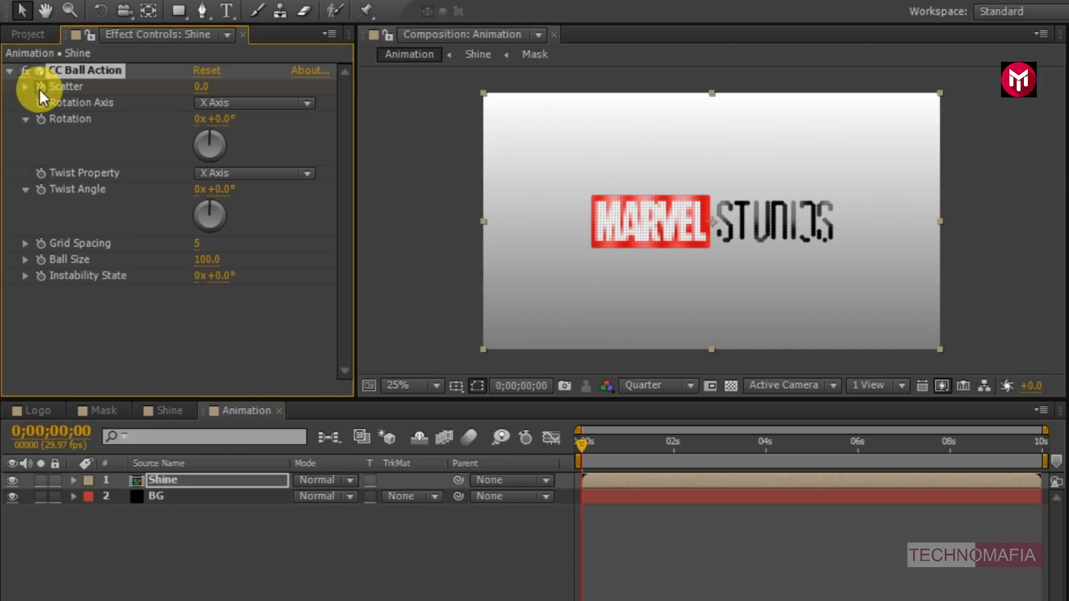
click(201, 89)
text(5)
key(Return)
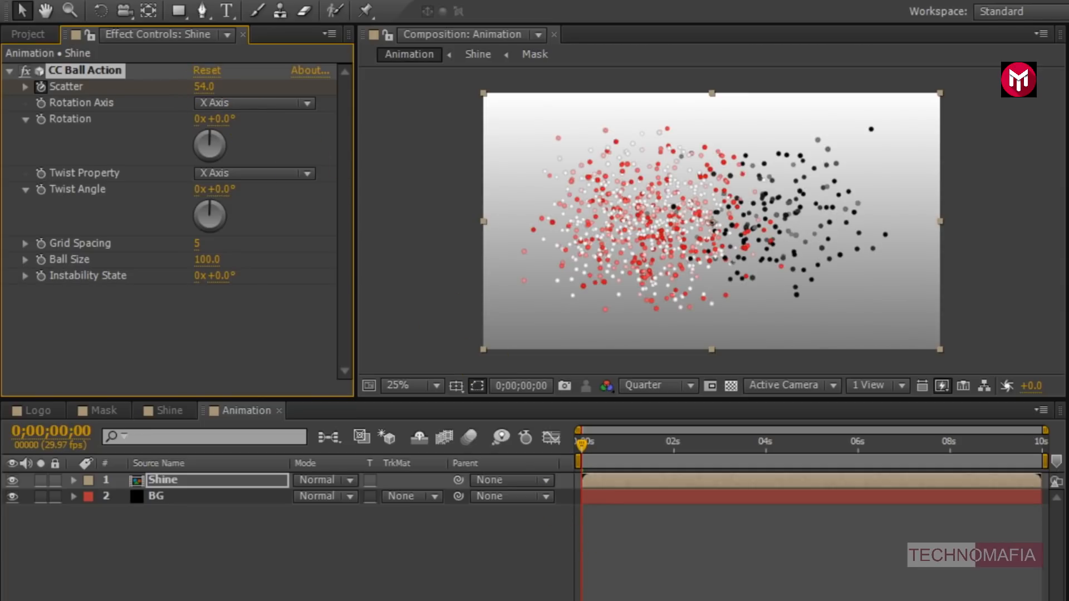
Step: At 0;00;02;15 set the Shine layer's Scatter to 0, and reveal the layer's keyframes in the timeline
key(=)
click(900, 442)
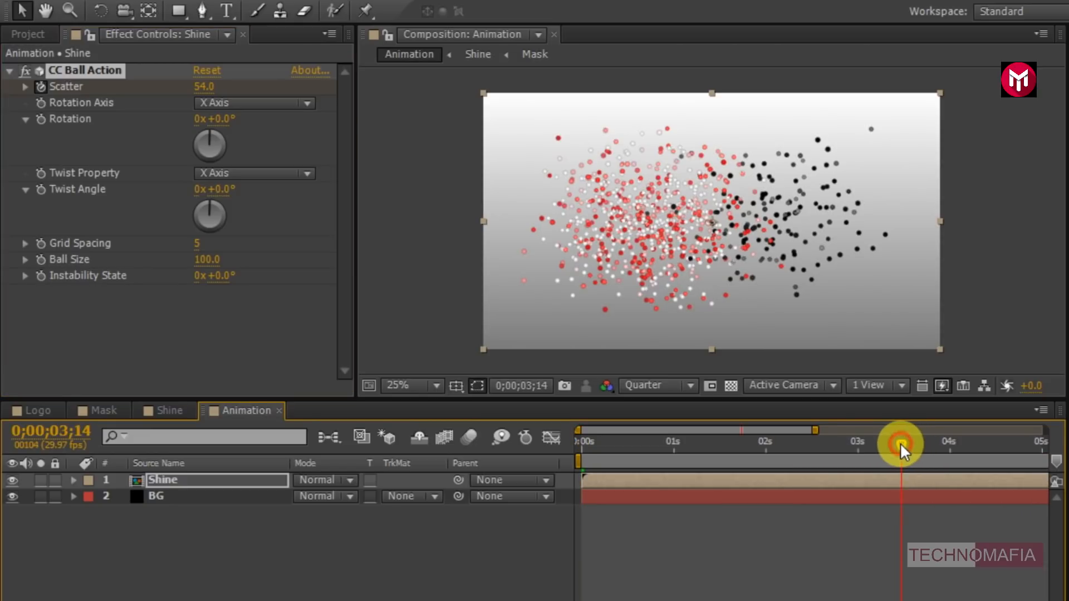
click(813, 443)
drag(813, 443, 812, 444)
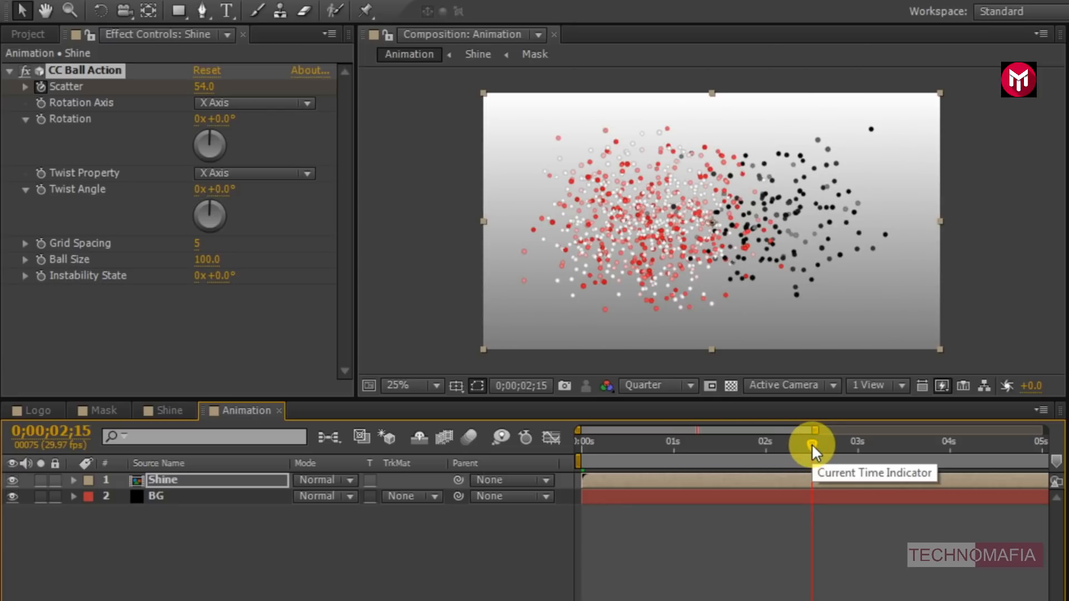
click(204, 90)
text(0)
key(Return)
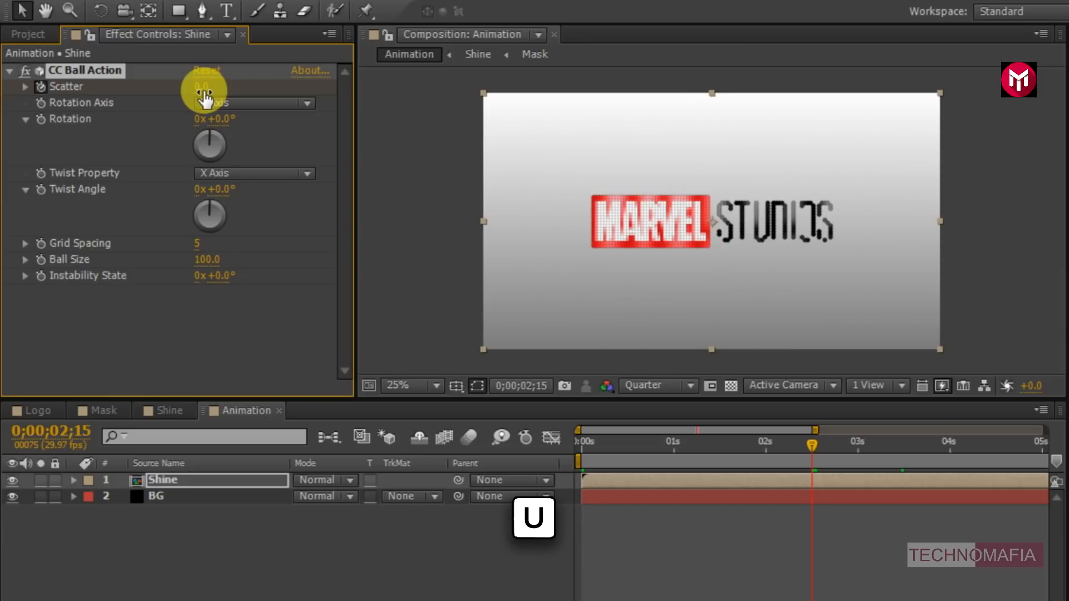
key(u)
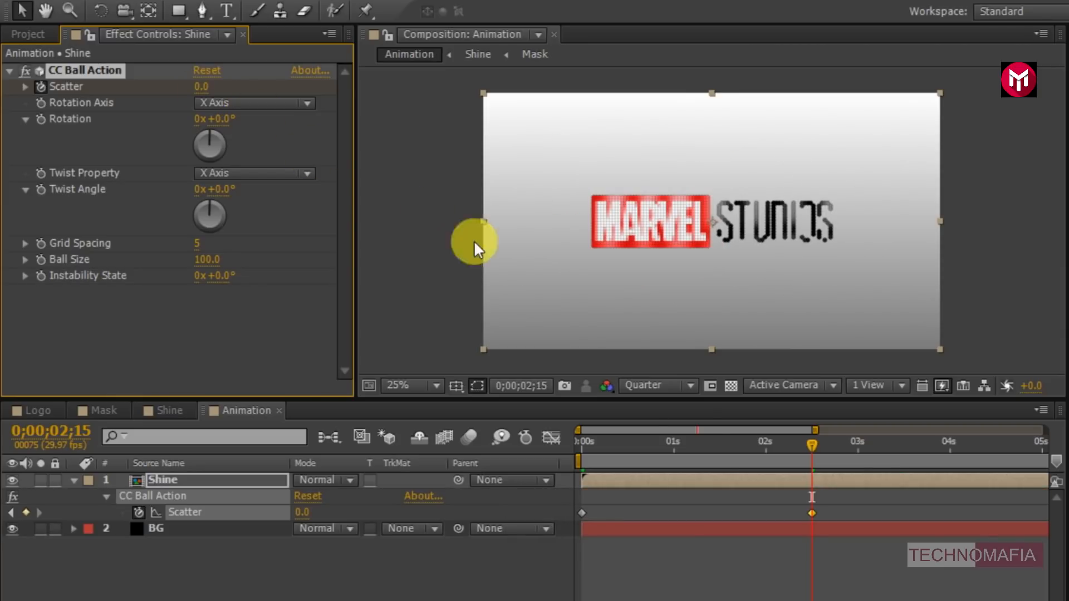
Step: At 0;00;01;25 add a Scatter keyframe of 6.5 on the Shine layer, and preview the animation
click(715, 443)
click(736, 443)
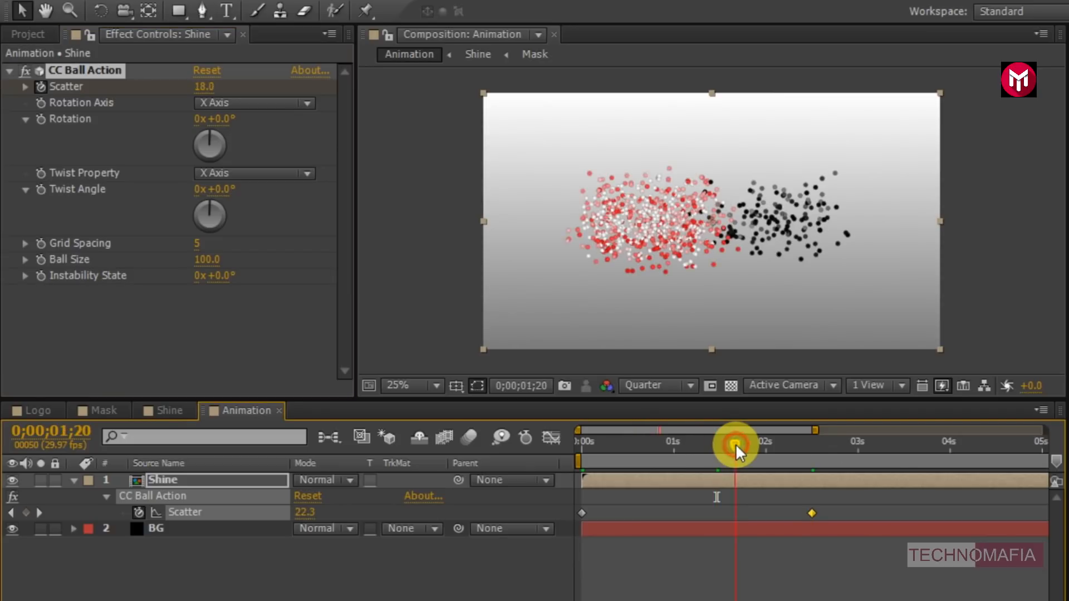
click(740, 443)
click(746, 443)
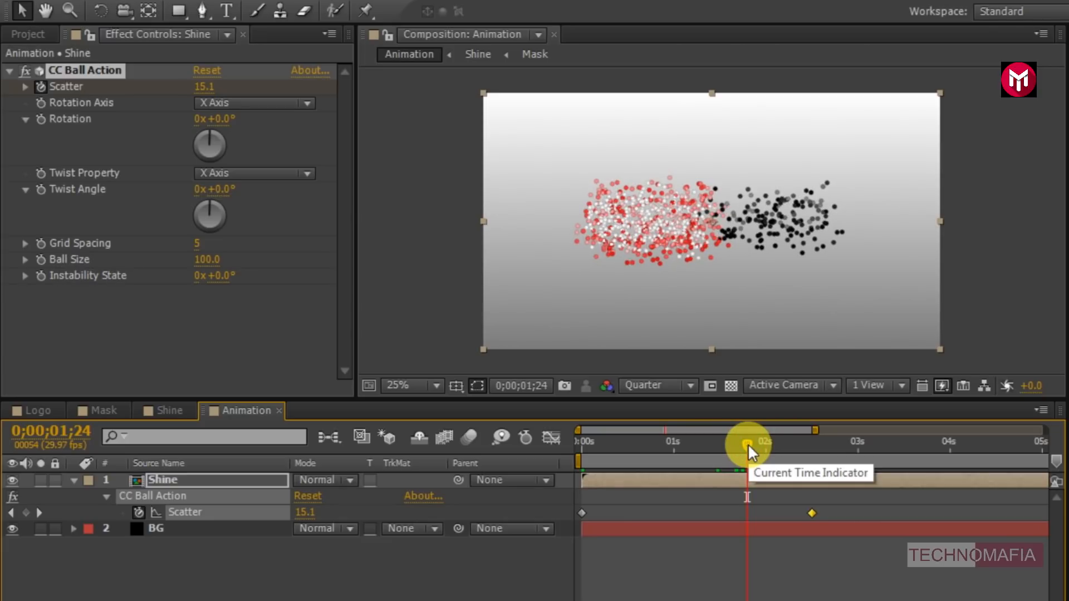
click(747, 443)
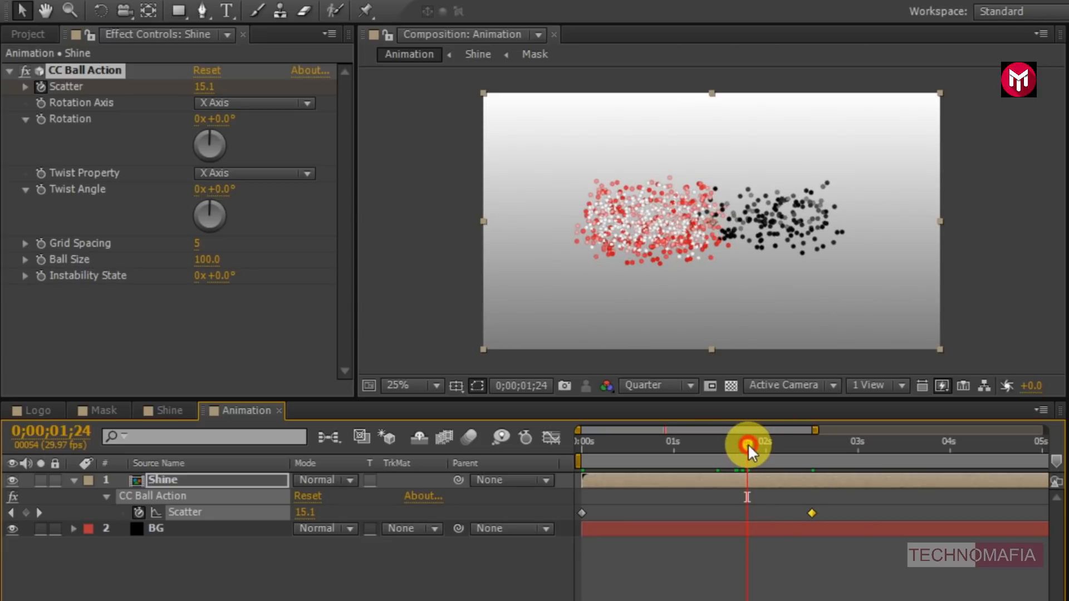
drag(750, 443, 750, 443)
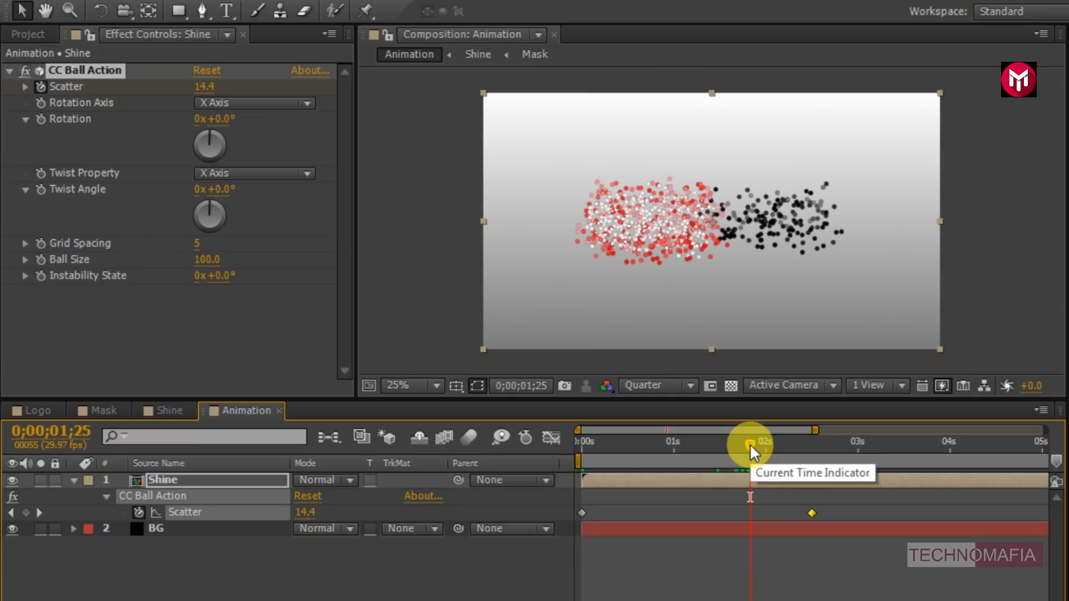
click(207, 91)
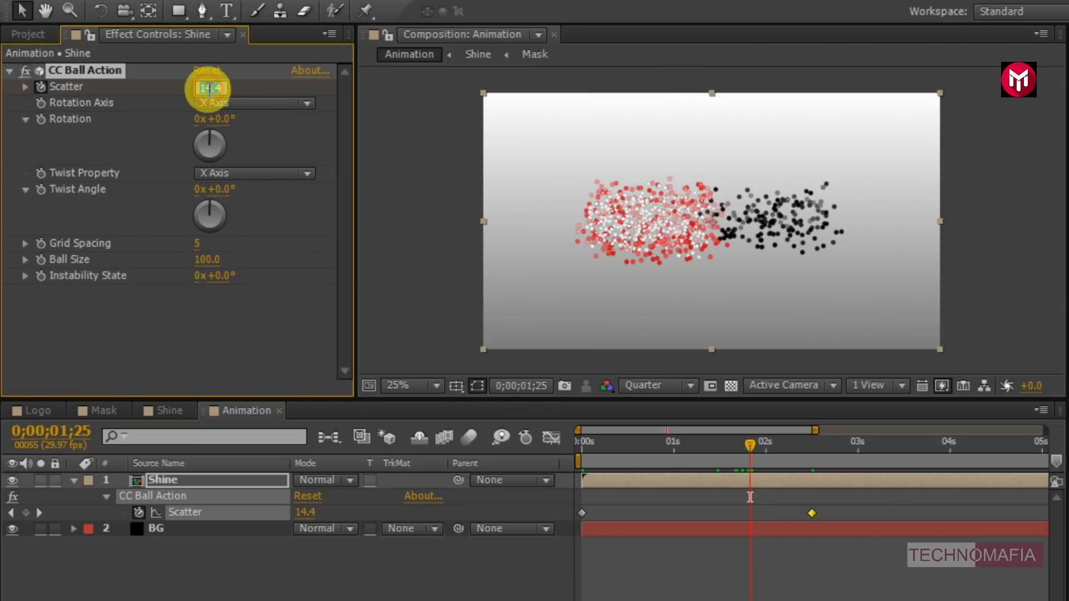
text(6.5)
key(Return)
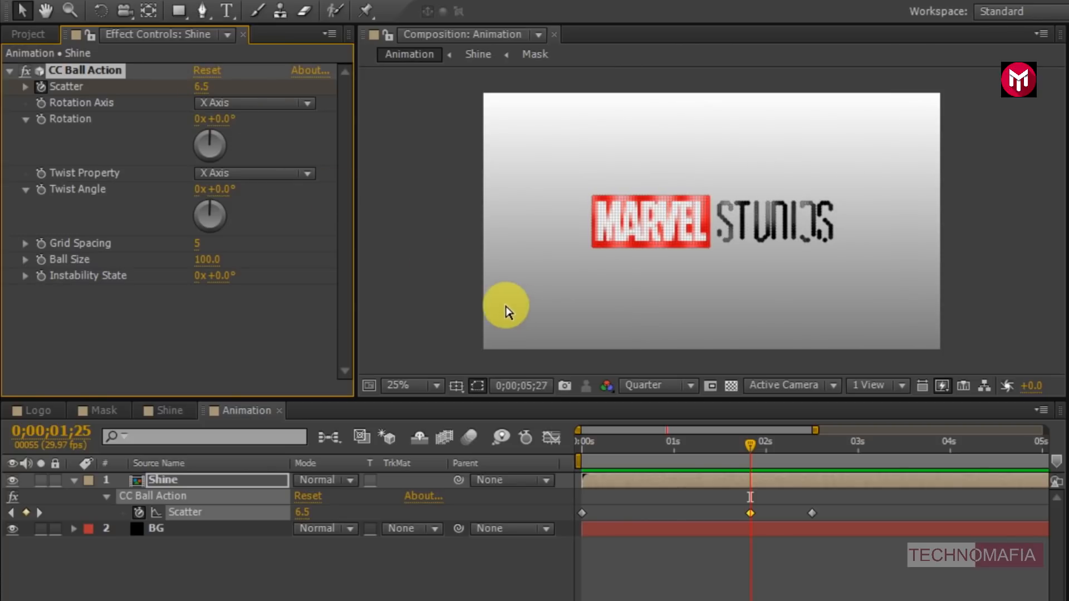
key(space)
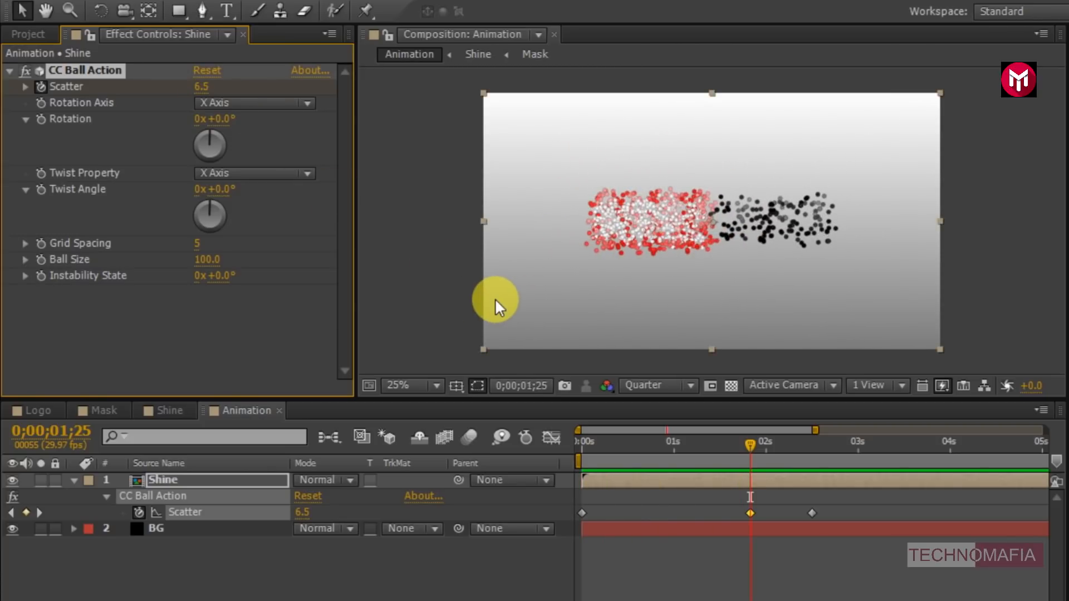
Step: Set CC Ball Action's Grid Spacing to 1 and, at the start of the timeline, enable Ball Size keyframing with a value of 35
click(195, 244)
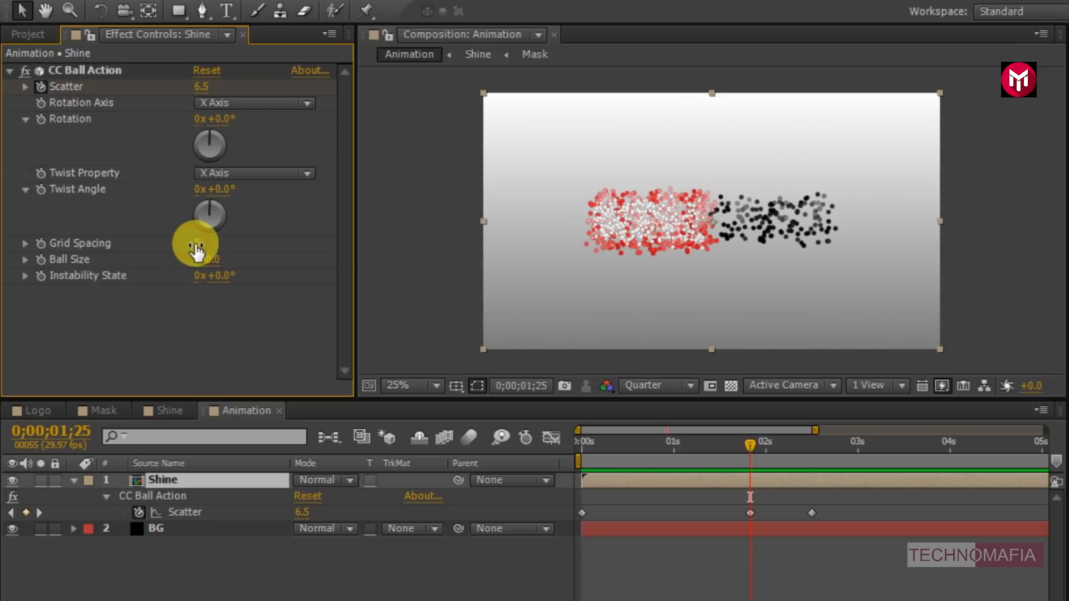
key(Return)
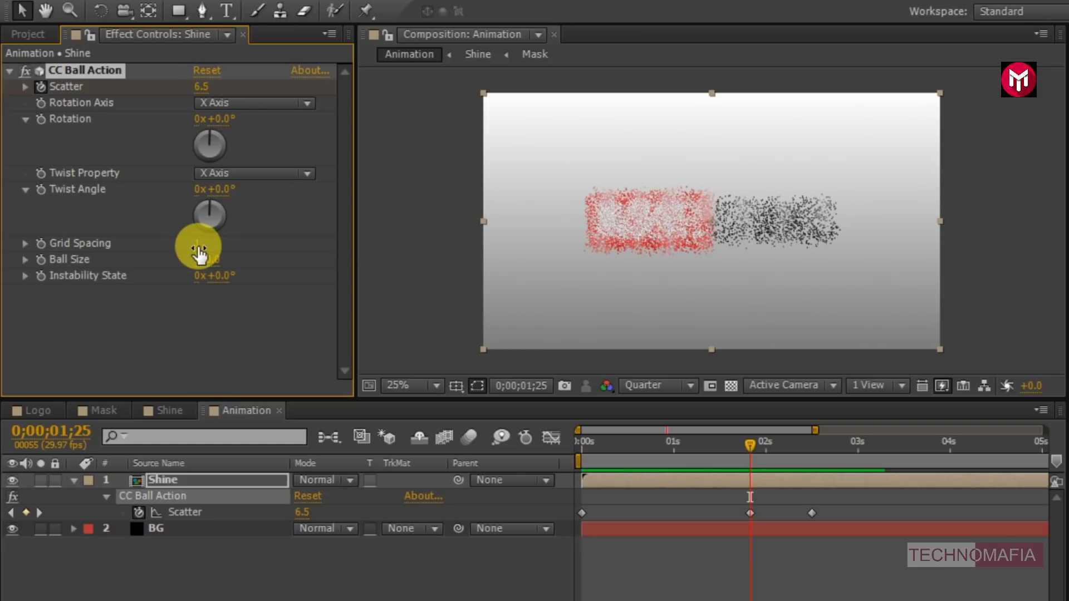
click(581, 443)
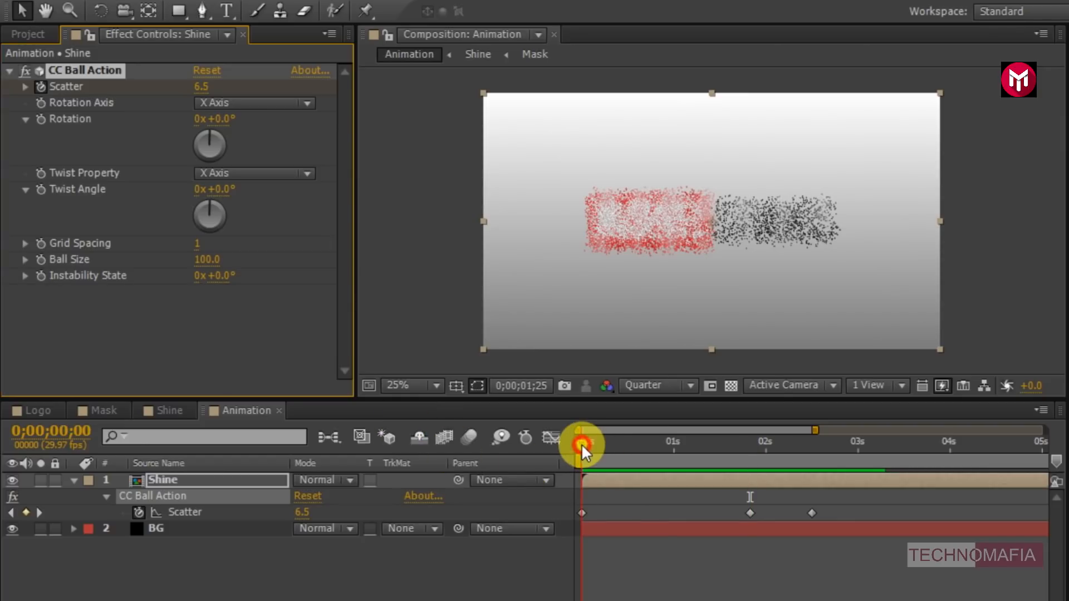
click(40, 260)
click(205, 259)
text(35)
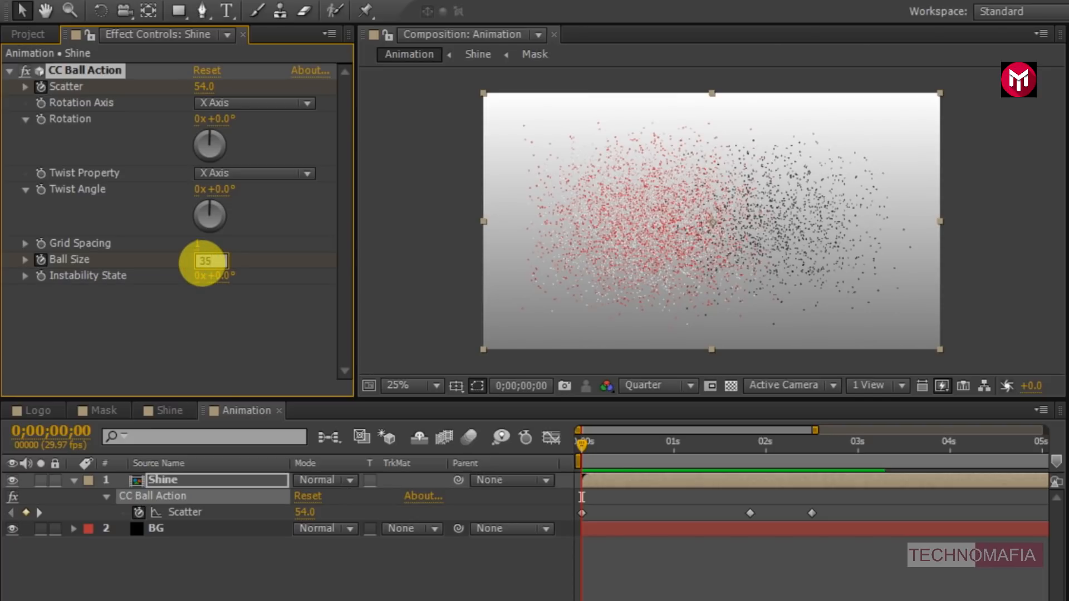
key(Return)
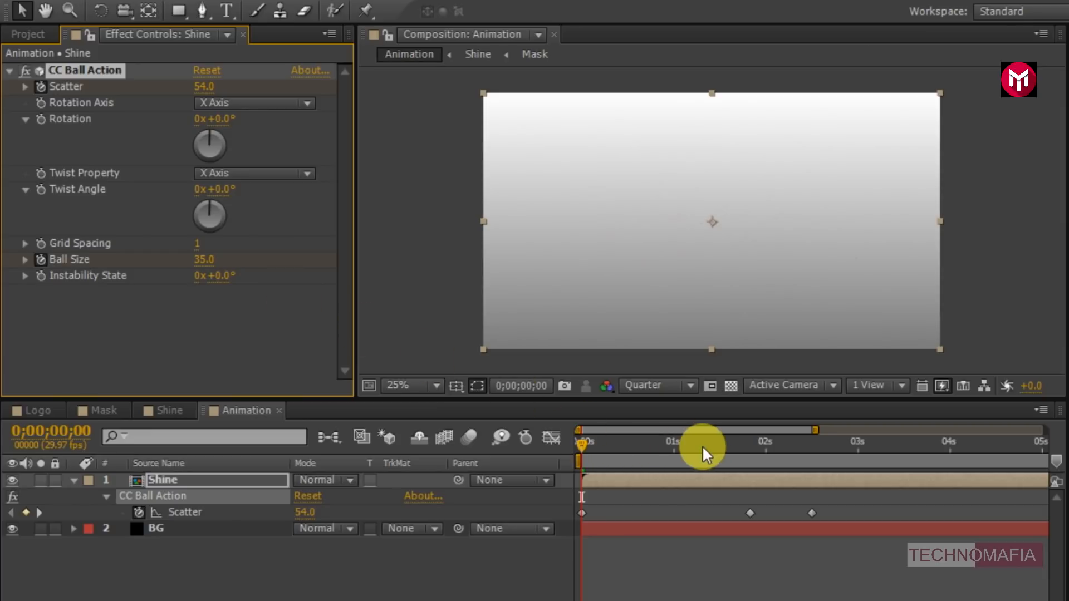
Step: At 0;00;01;15 set the Shine layer's Ball Size to 100
drag(709, 444, 719, 443)
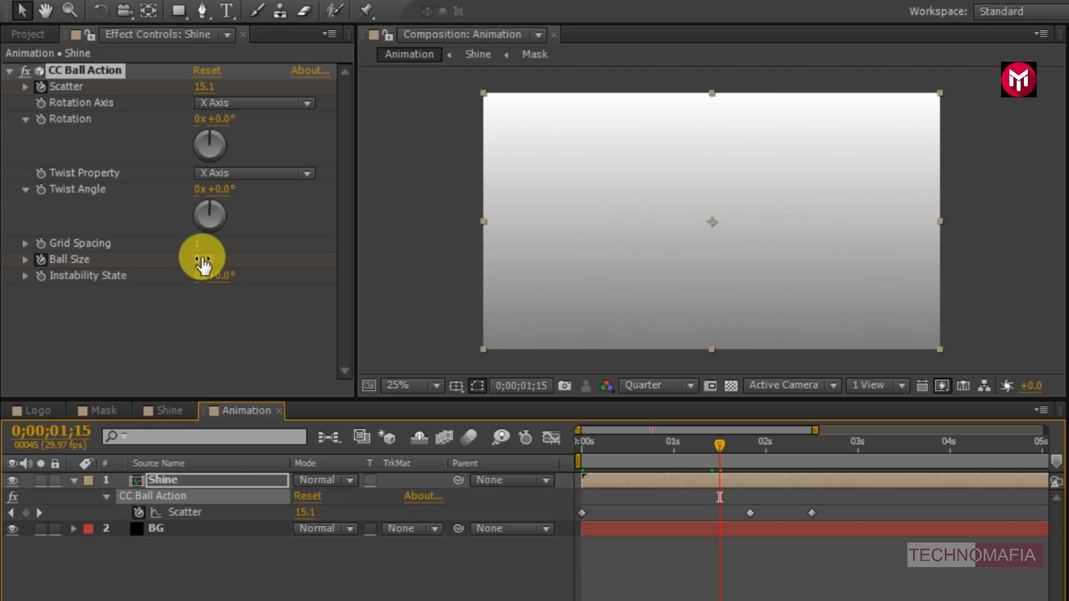
click(202, 258)
text(100)
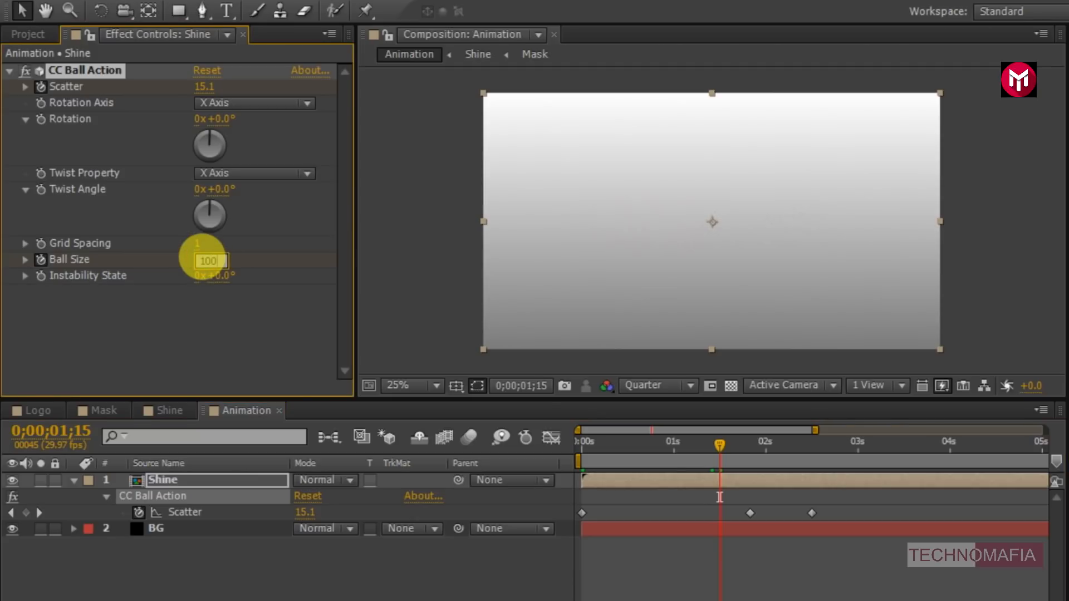
key(Return)
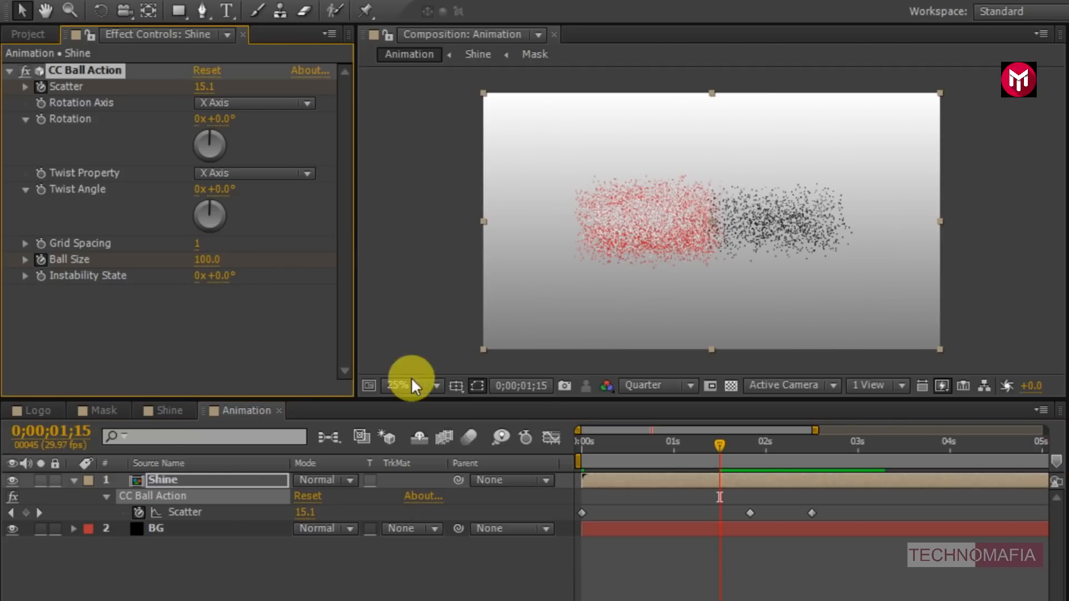
Step: At the start of the timeline, enable keyframing for Instability State and set it to 1x+60°
click(580, 445)
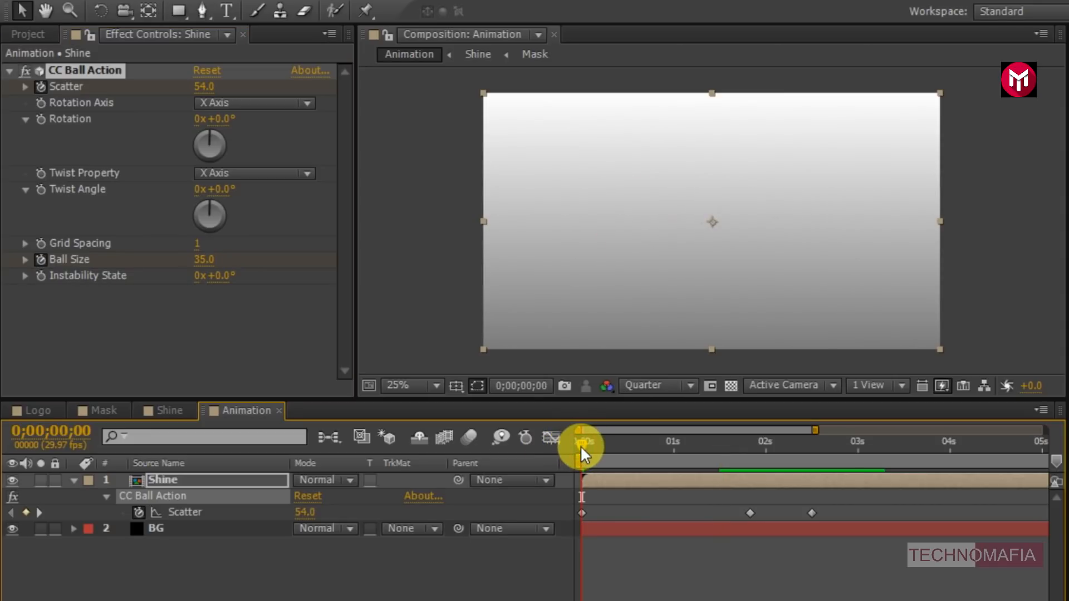
click(42, 281)
click(199, 276)
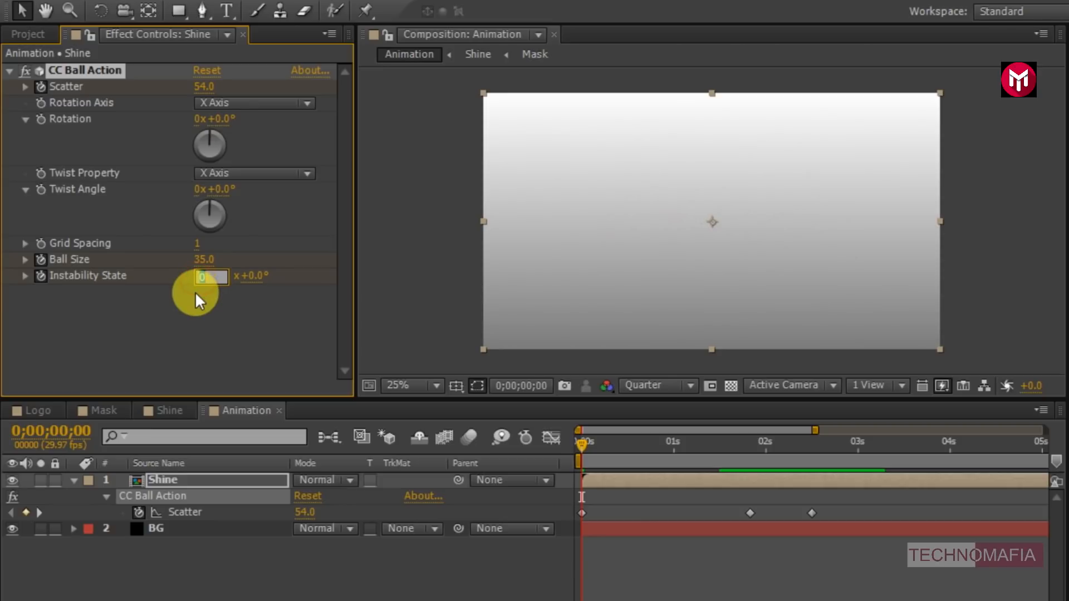
text(1)
key(Return)
click(221, 277)
text(60)
key(Return)
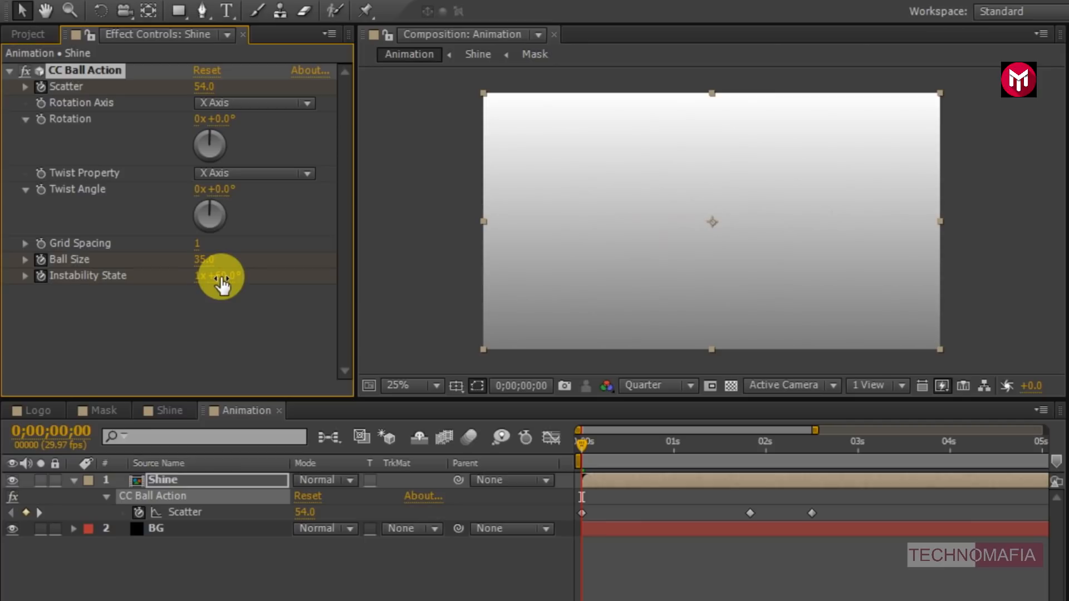
Step: At 0;00;01;25 set the Shine layer's Instability State to 0x+50°
drag(746, 444, 749, 442)
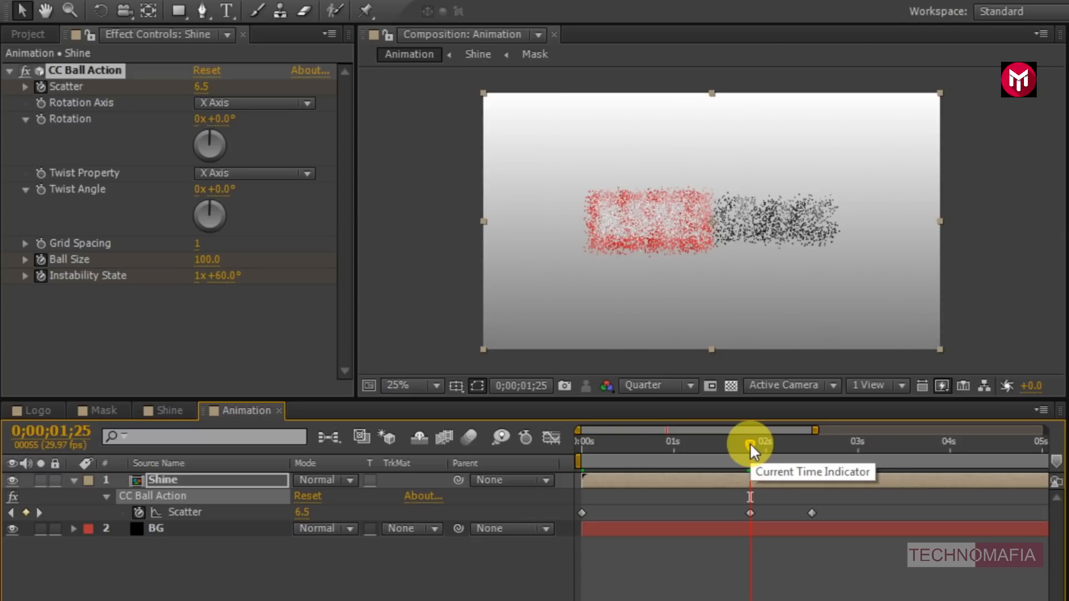
click(202, 276)
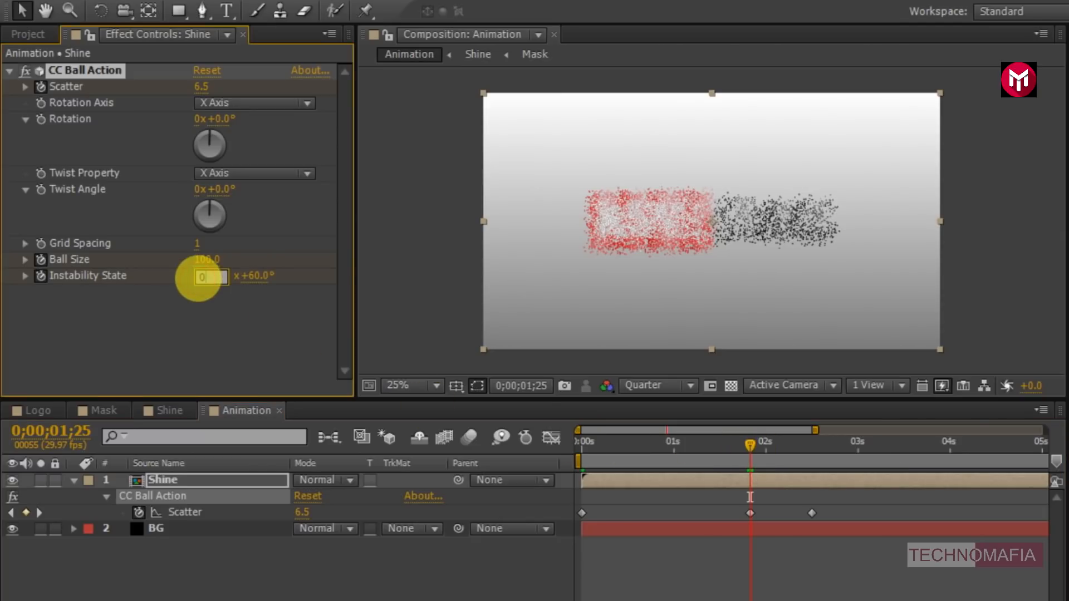
text(0)
key(Return)
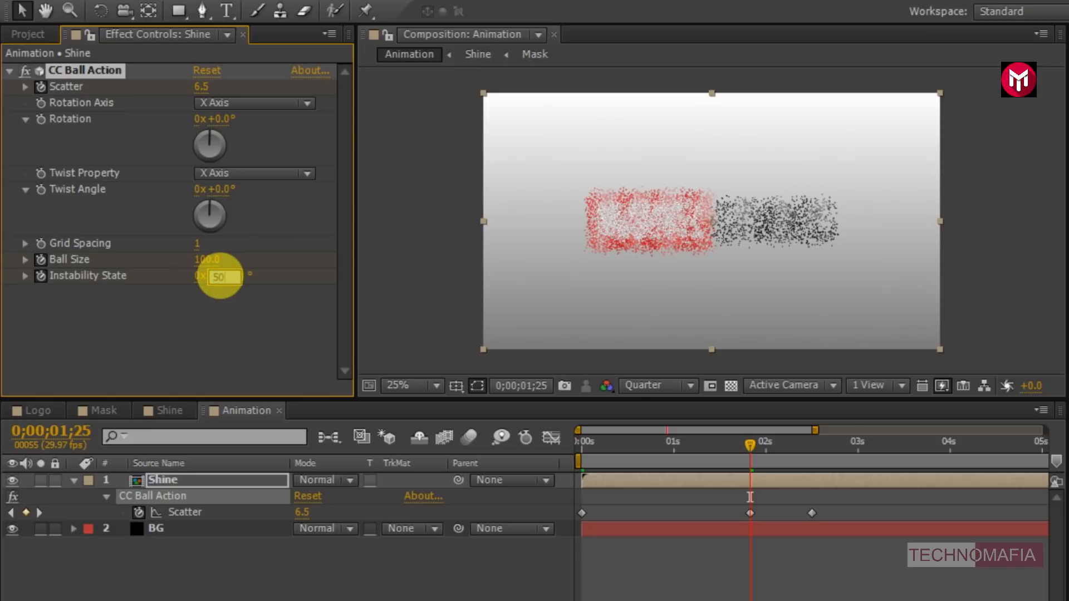
Step: At 0;00;02;15 set the Shine layer's Instability State to 0x+0°
click(810, 446)
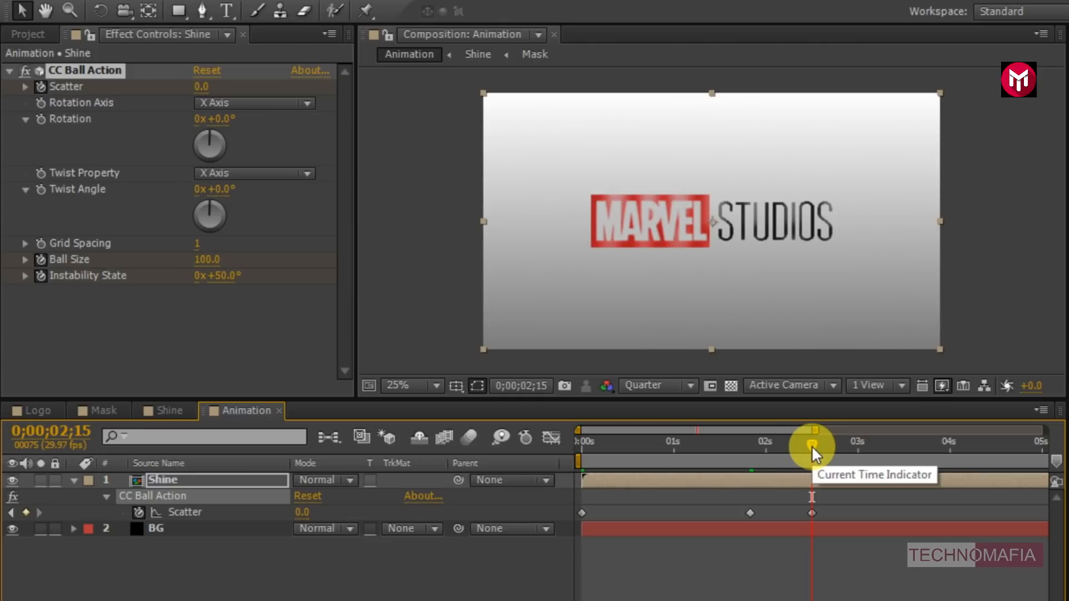
click(225, 276)
key(t)
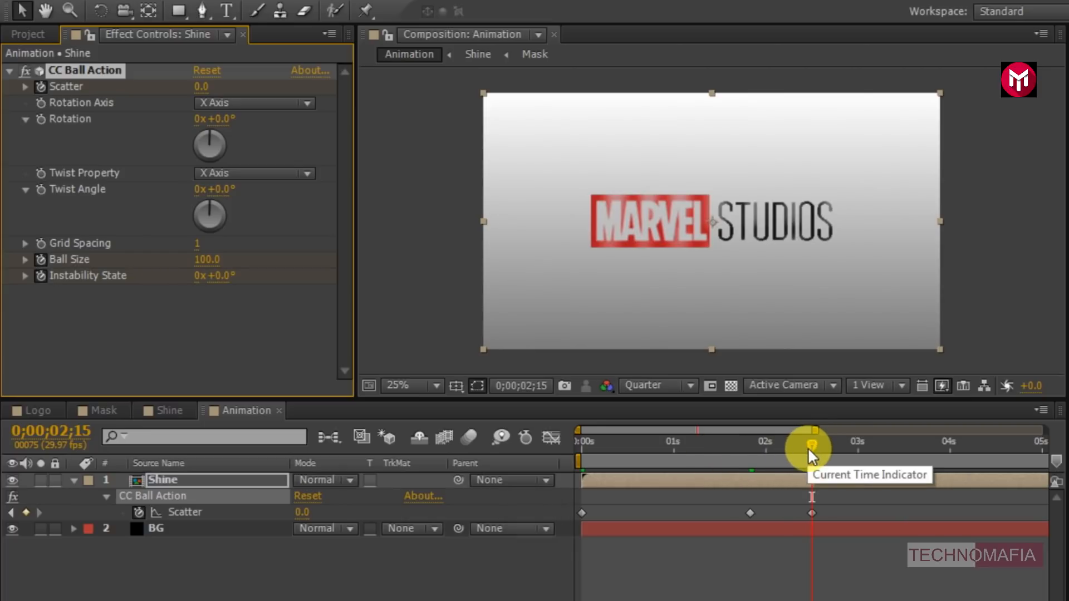
Step: Keyframe the Shine layer's Opacity from 100% at 0;00;02;15 to 0% at 0;00;03;00, and preview the animation from the start
key(t)
click(124, 496)
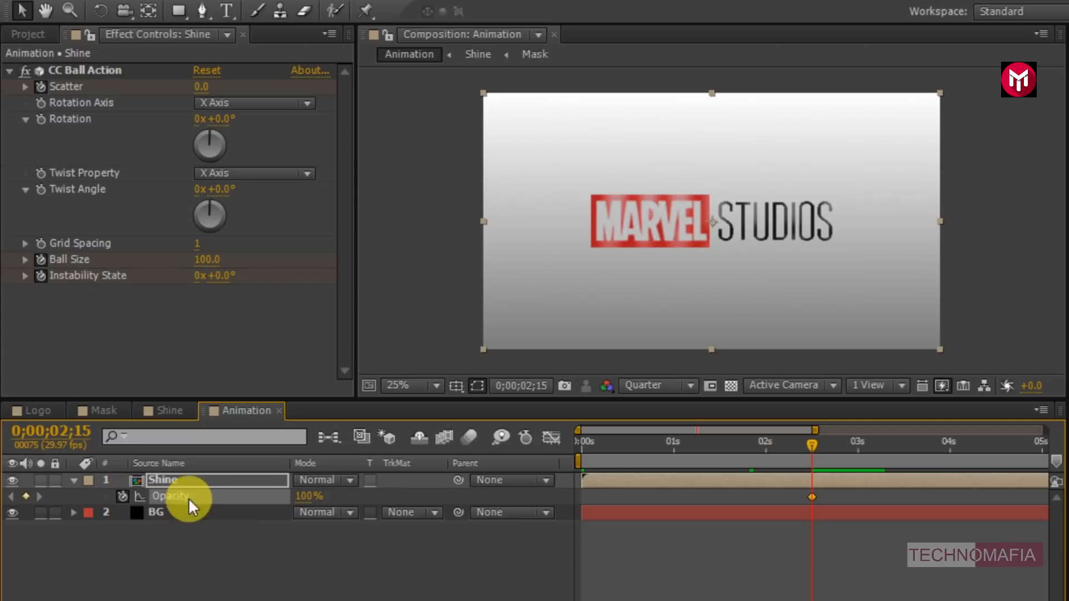
click(858, 443)
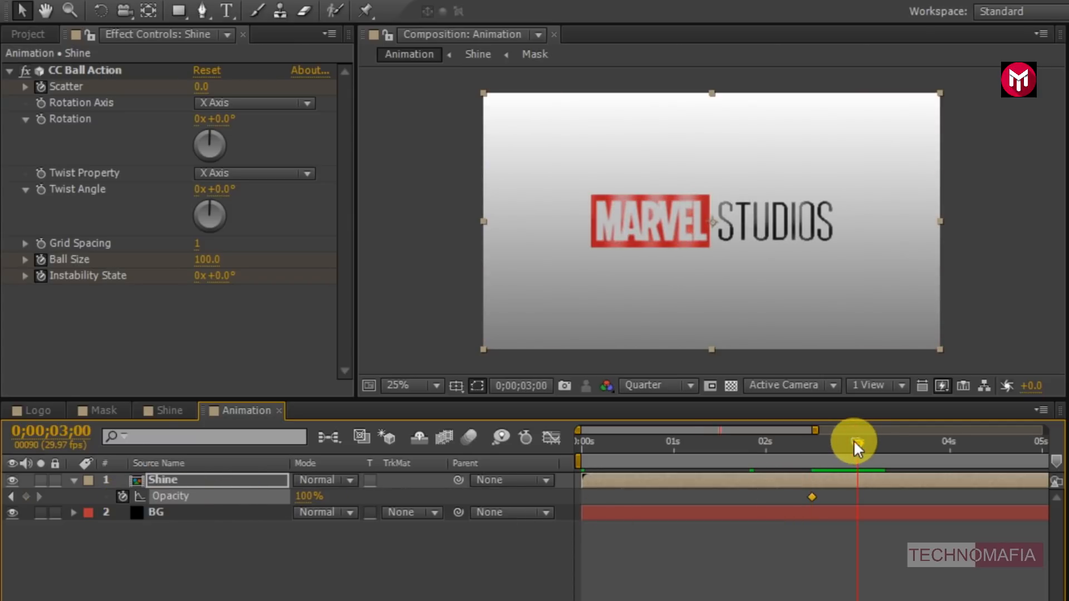
click(305, 496)
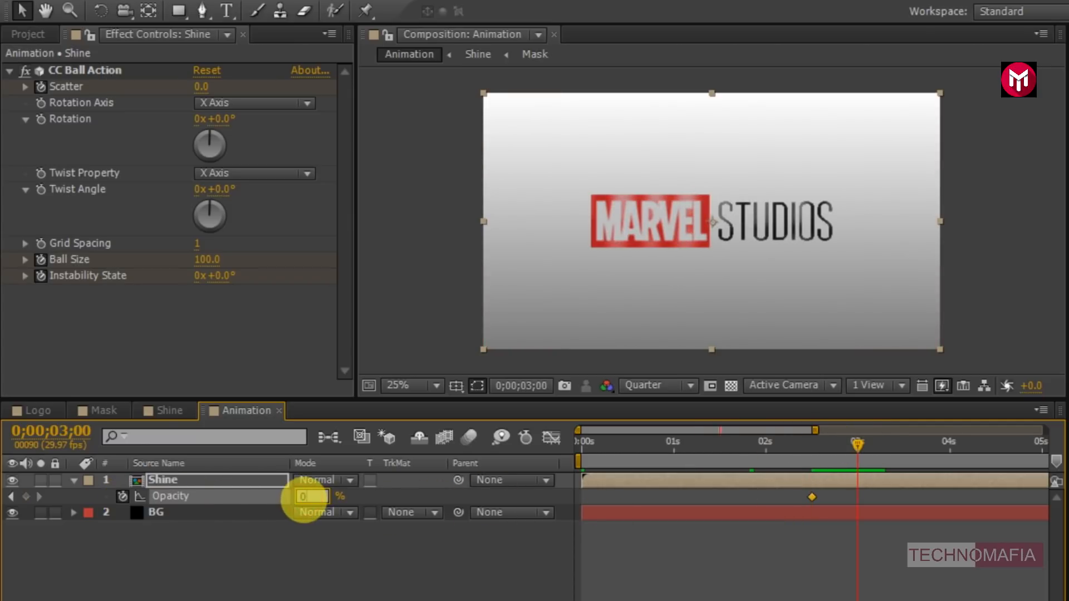
text(0)
key(Return)
click(75, 480)
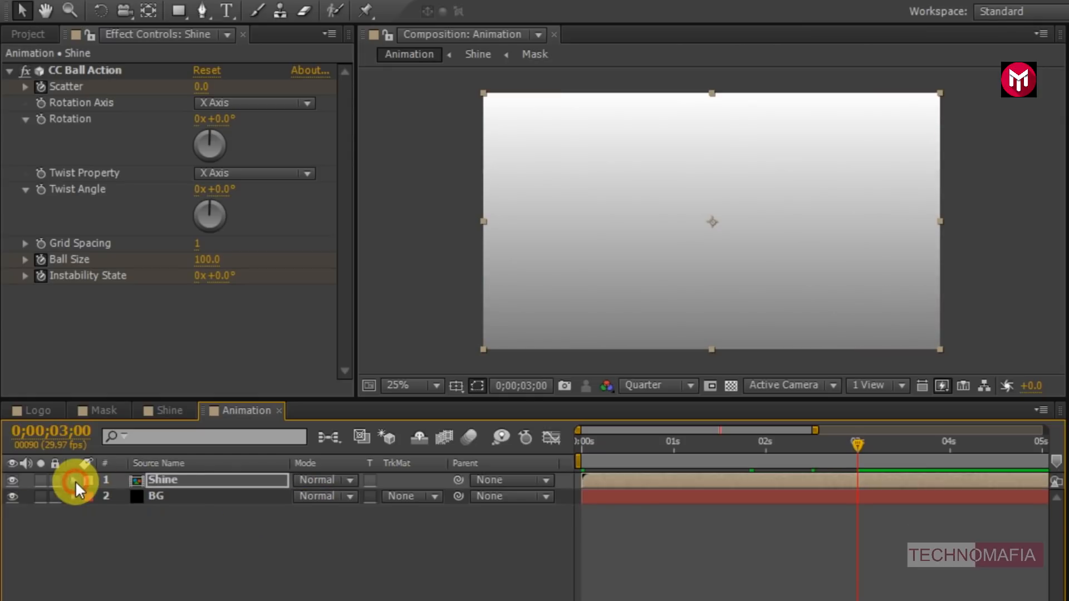
click(576, 443)
key(space)
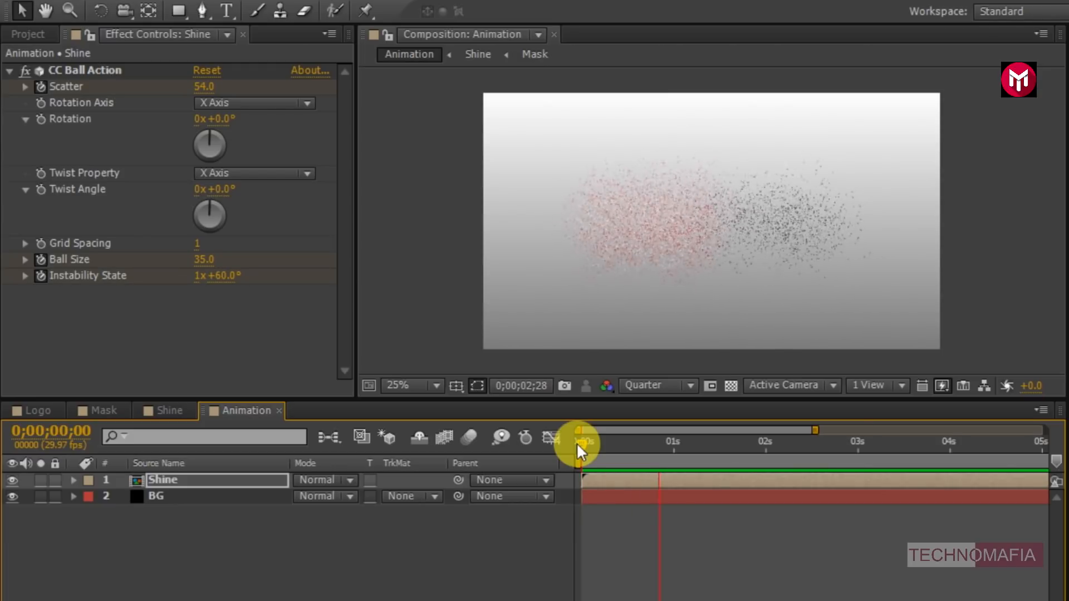
Step: Duplicate the Shine layer and add another instance of the Shine composition above all layers
key(ctrl+d)
key(ctrl+d)
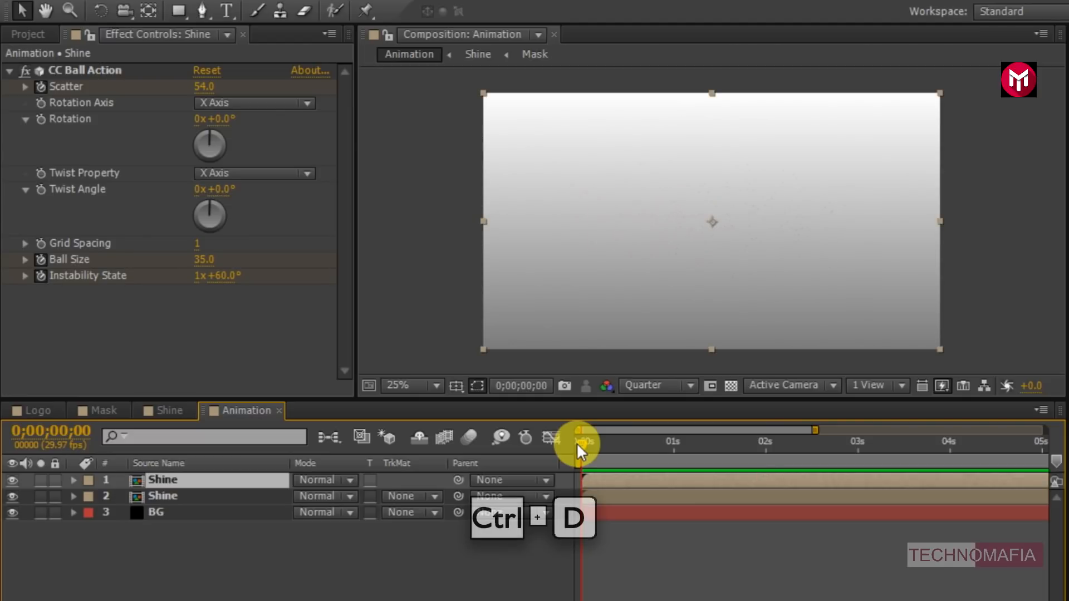
click(30, 33)
drag(57, 272, 170, 475)
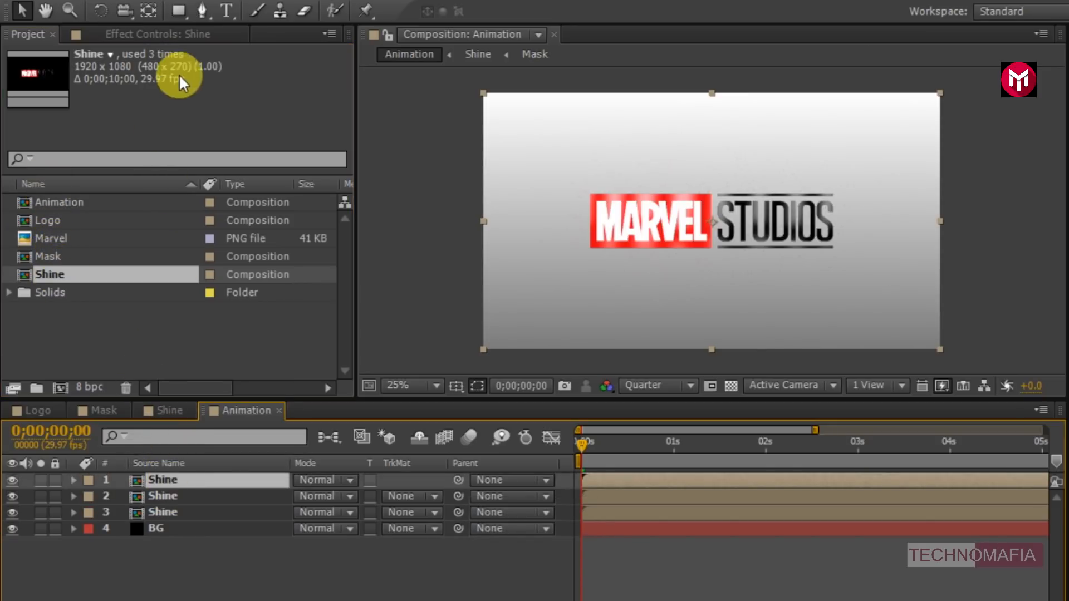
Step: With the Ellipse tool, draw a circular mask on the top Shine layer, centred on the logo and slightly taller than it
click(176, 13)
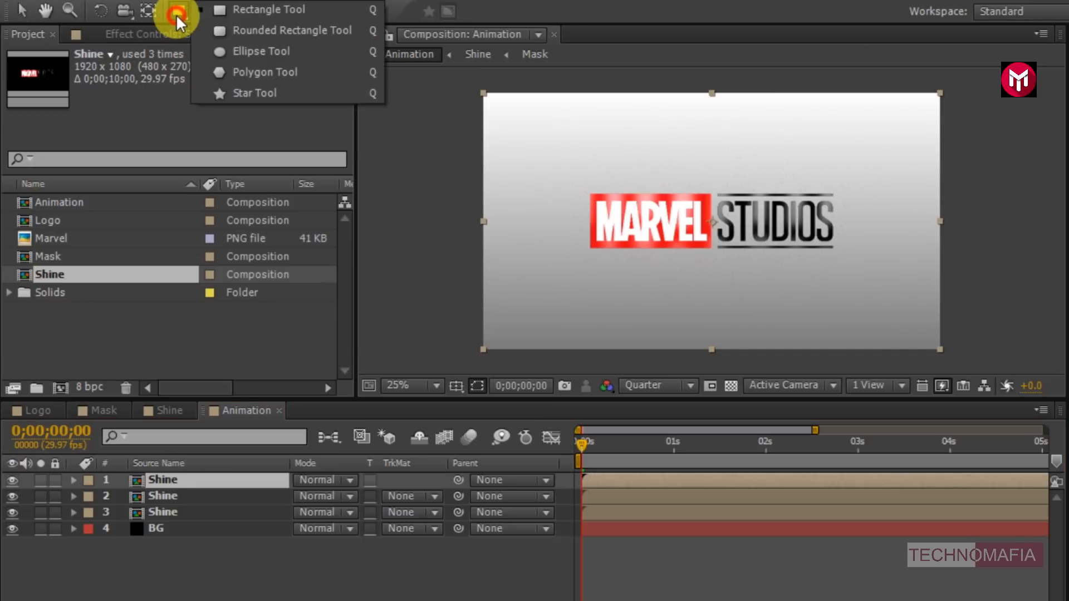
click(226, 50)
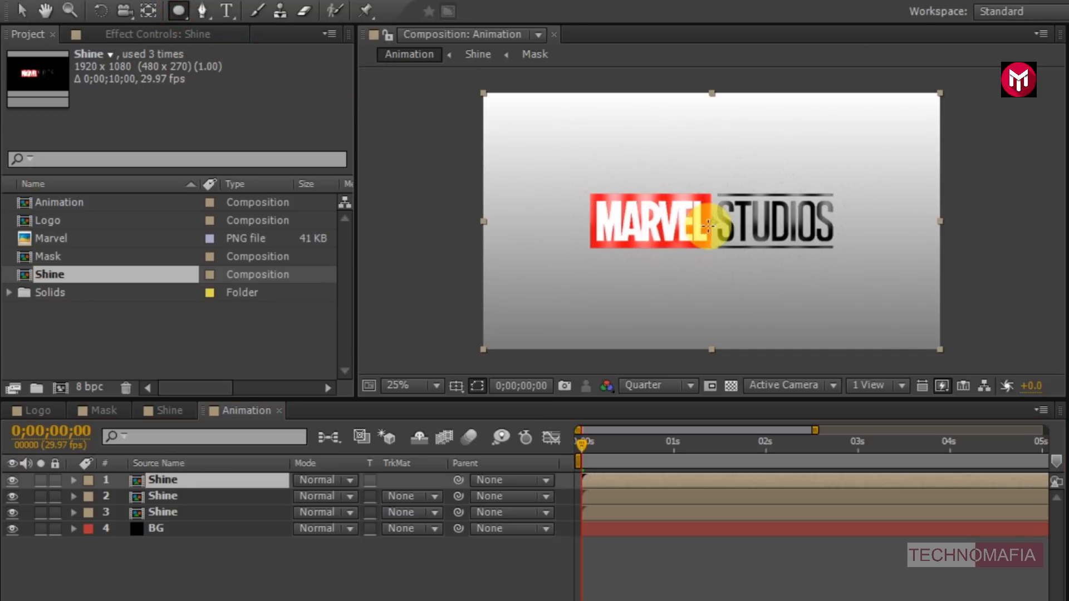
scroll(708, 224, up, 2)
drag(713, 220, 783, 195)
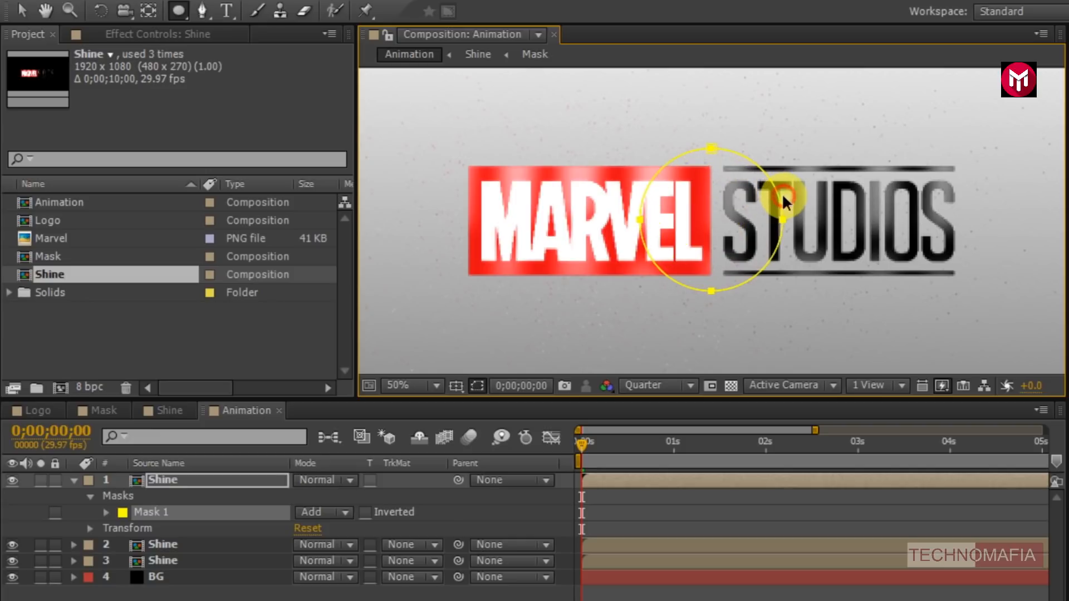
Step: Set the circular mask's feather to 30 pixels on the top Shine layer
click(105, 513)
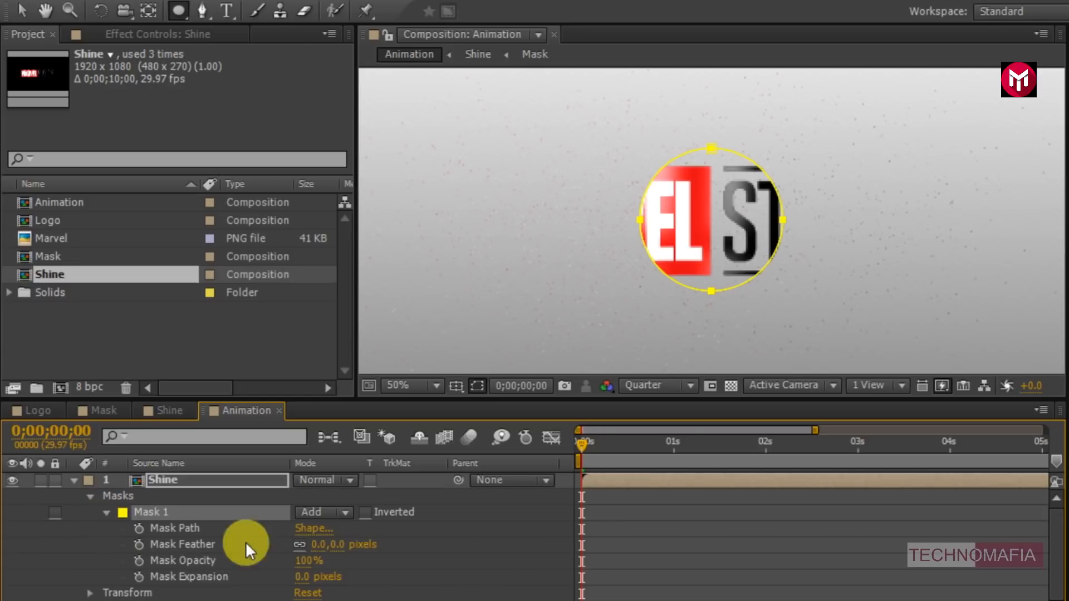
click(321, 544)
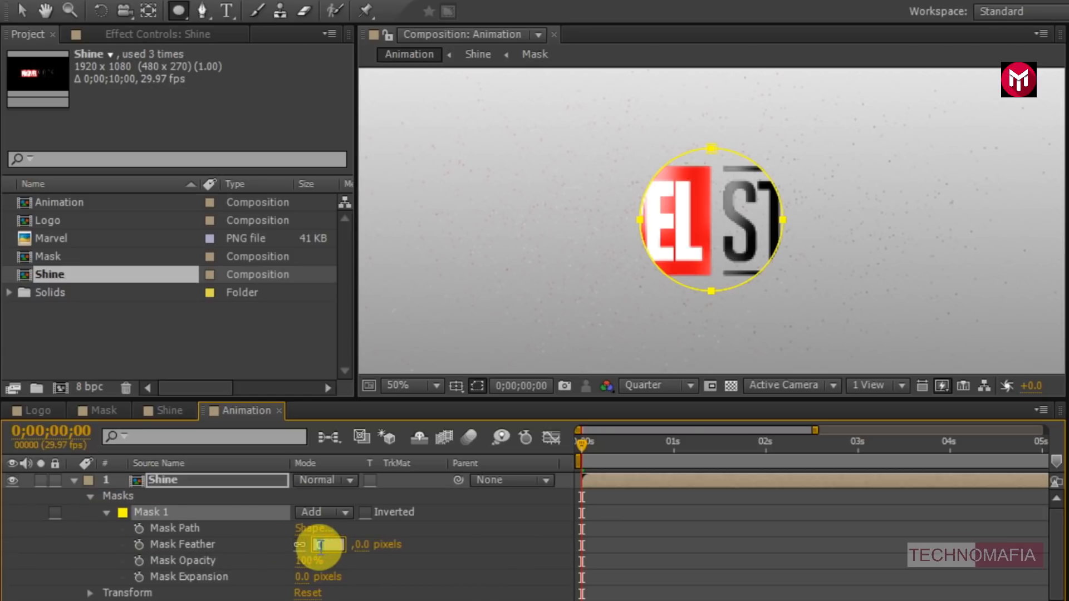
text(30)
key(Return)
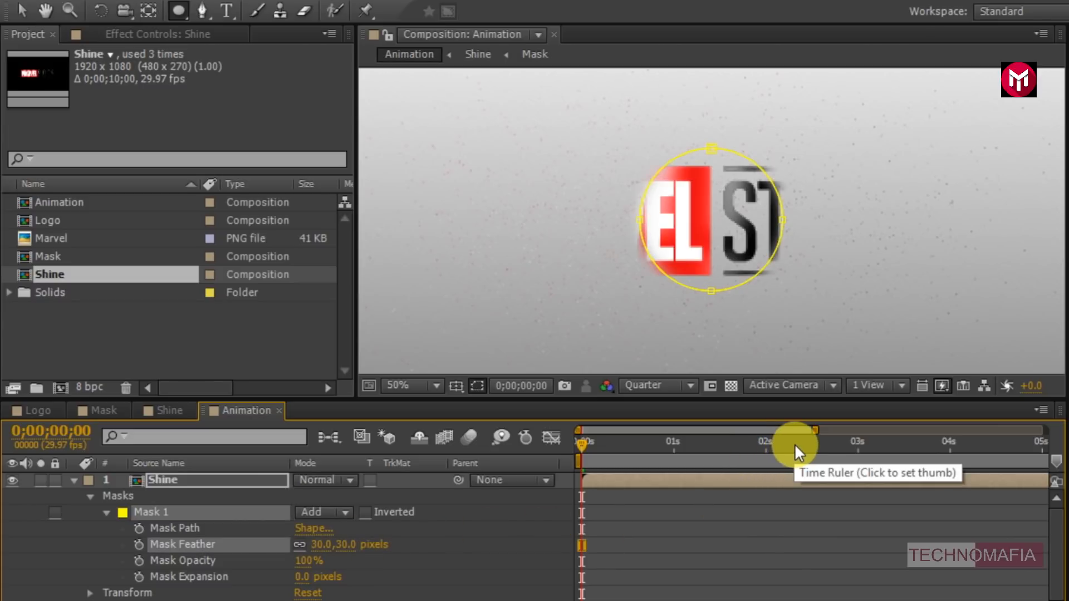
Step: At 0;00;02;02 enable keyframing for the circular mask's Mask Expansion and set it to -64 pixels
click(773, 441)
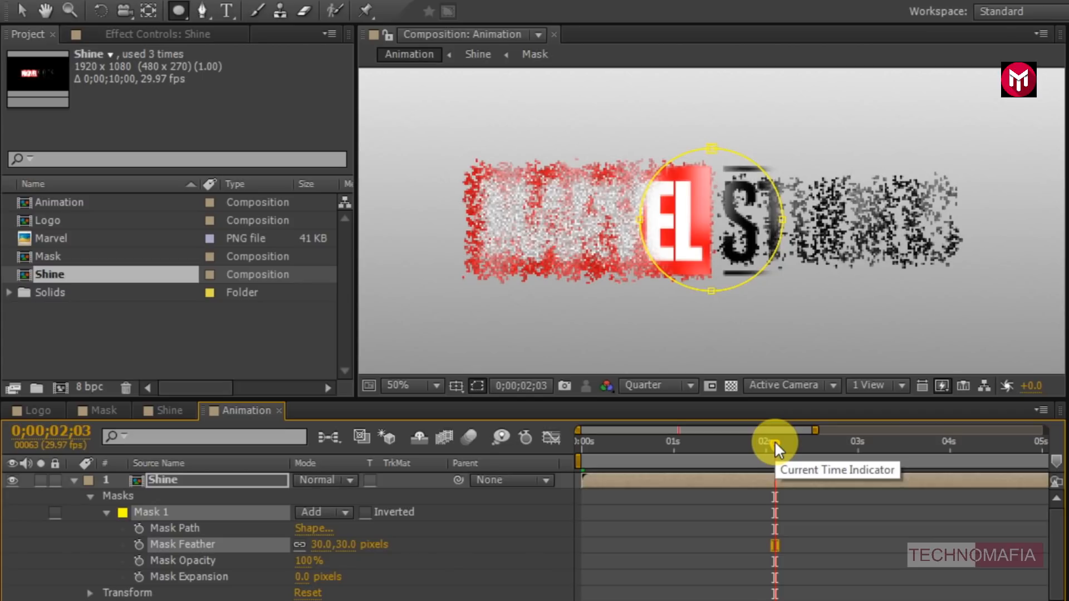
key(Page_Up)
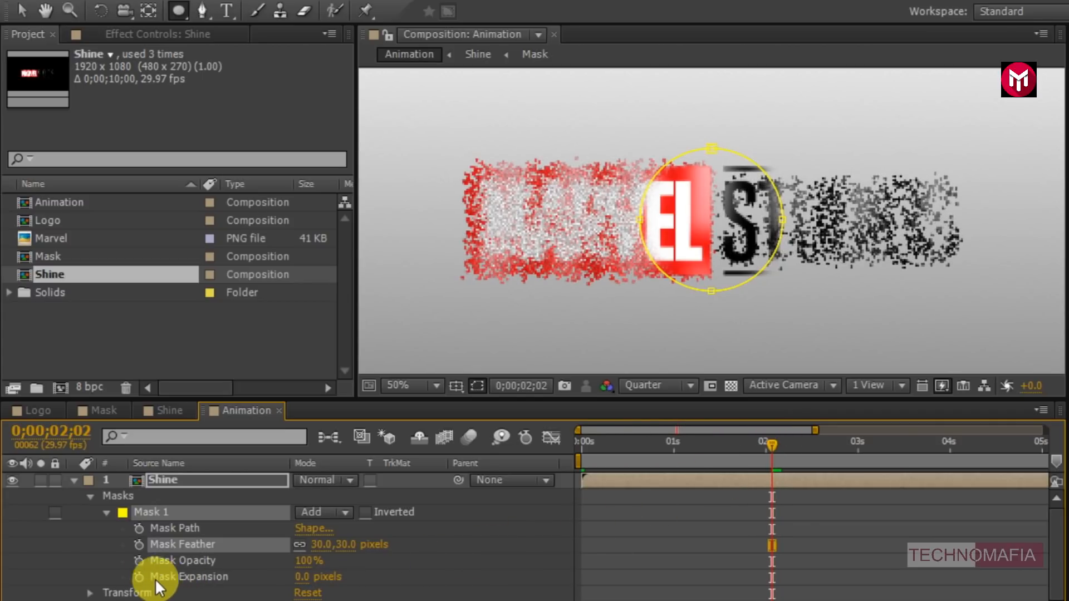
click(140, 578)
click(305, 576)
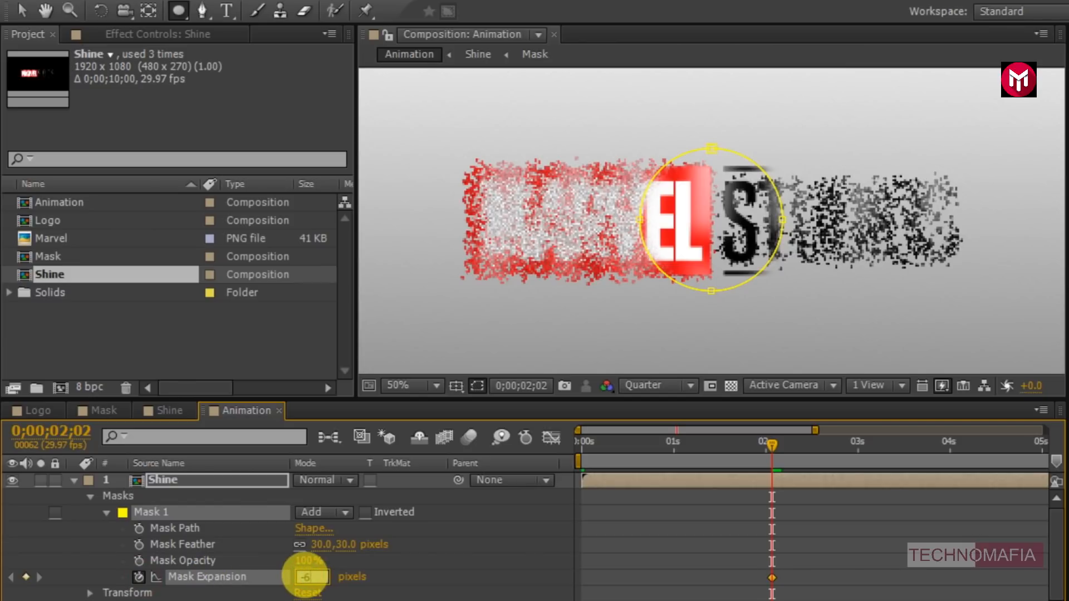
text(-64)
key(Return)
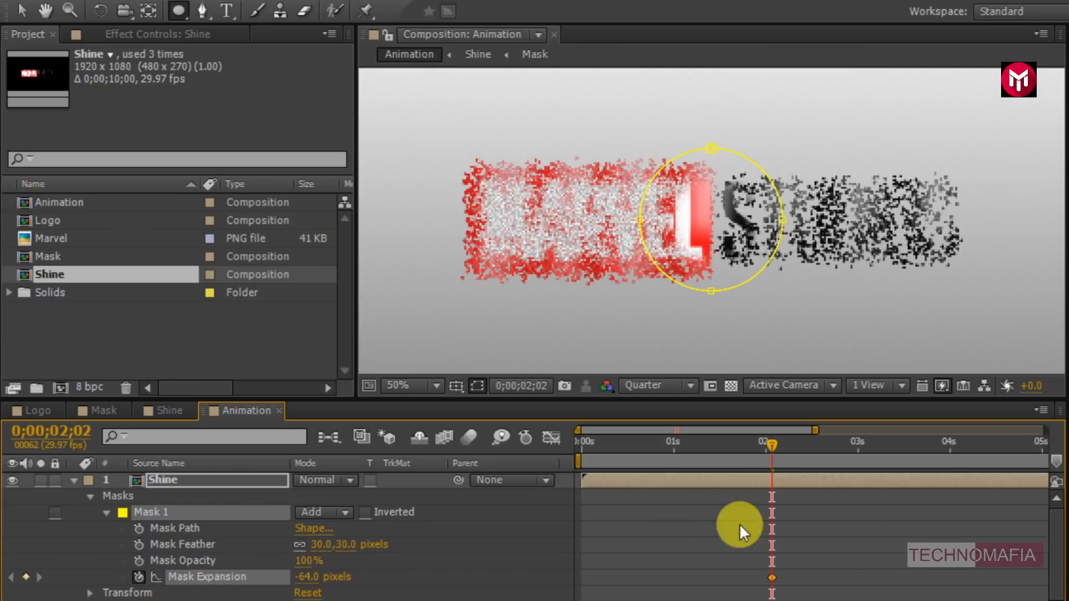
Step: At 0;00;04;02 set the top Shine layer's Mask Expansion to 1000 pixels
click(958, 444)
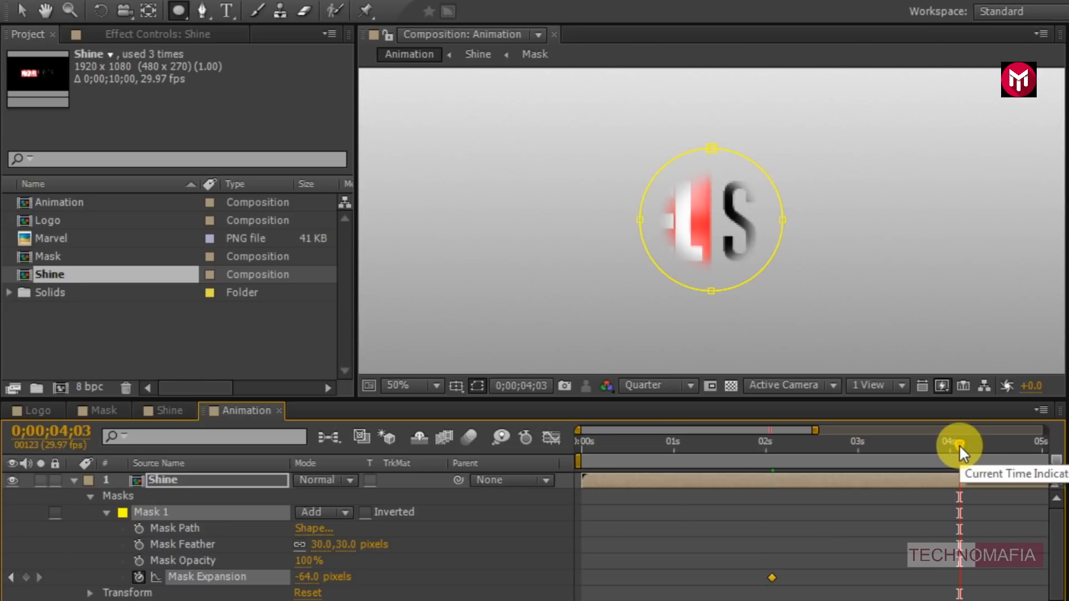
key(Page_Up)
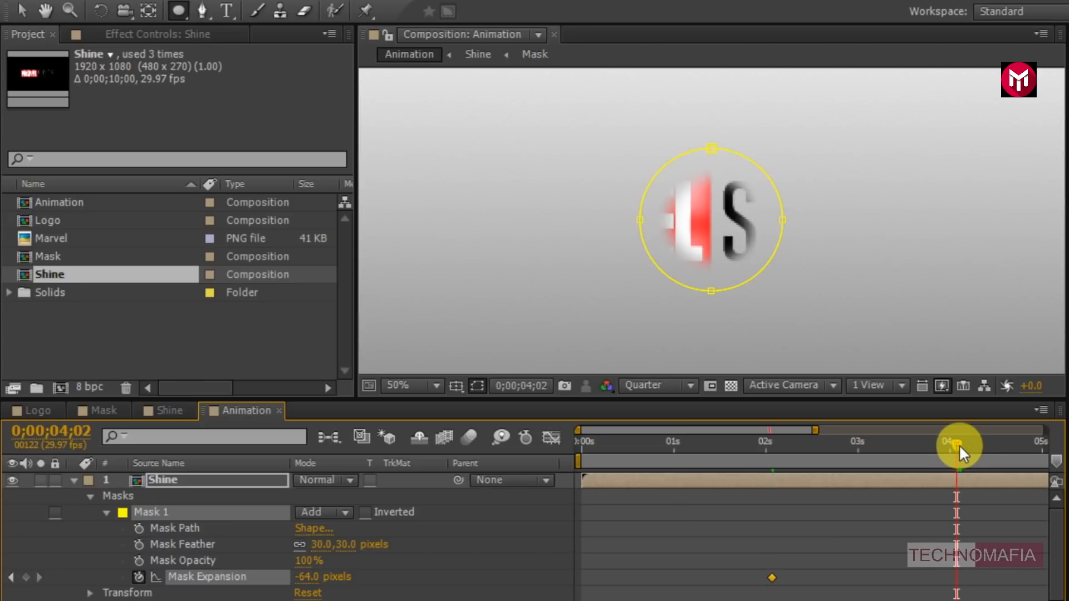
click(308, 579)
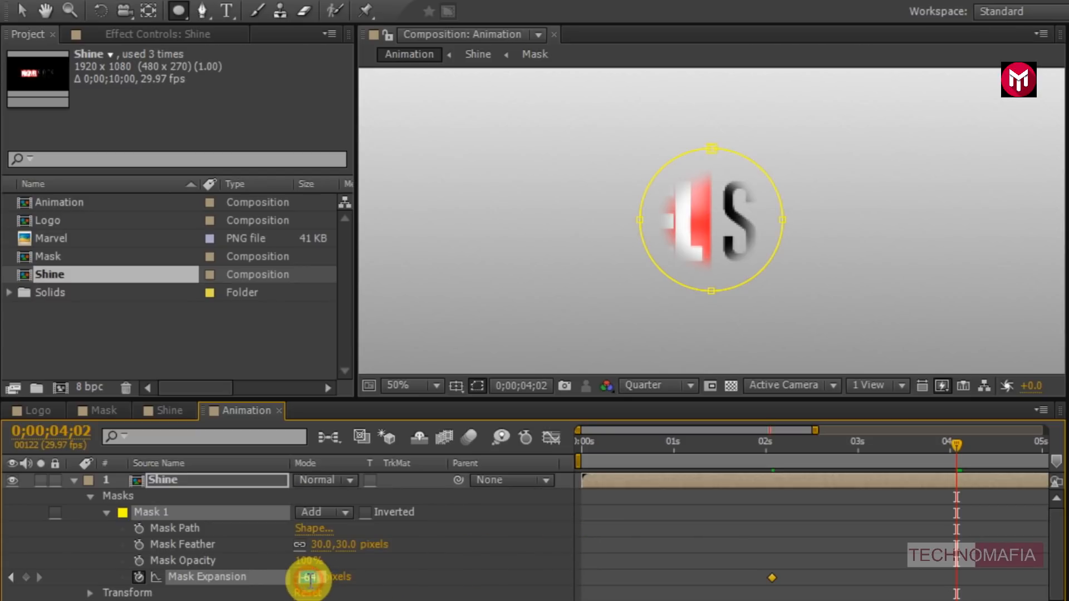
text(1000)
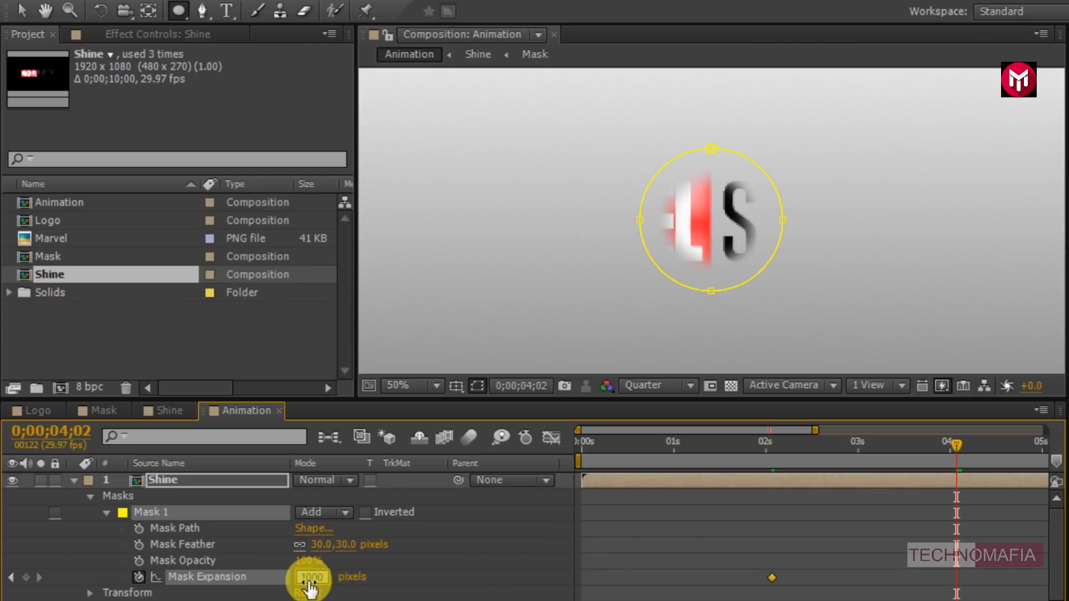
key(Return)
Step: At 0;00;02;02 enable keyframing for the top Shine layer's Opacity and set it to 0%
click(773, 441)
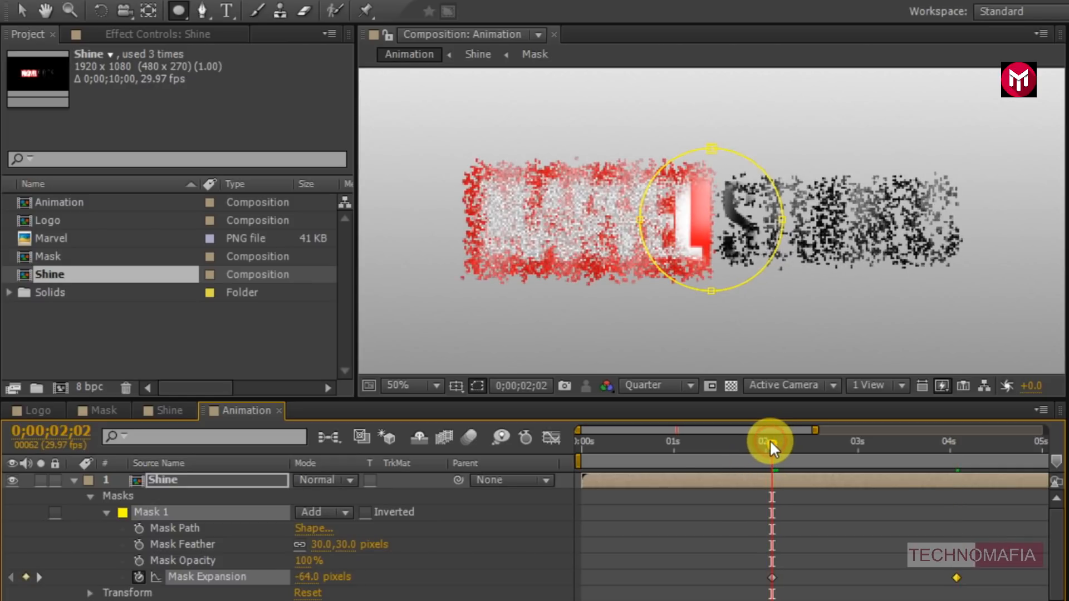
key(t)
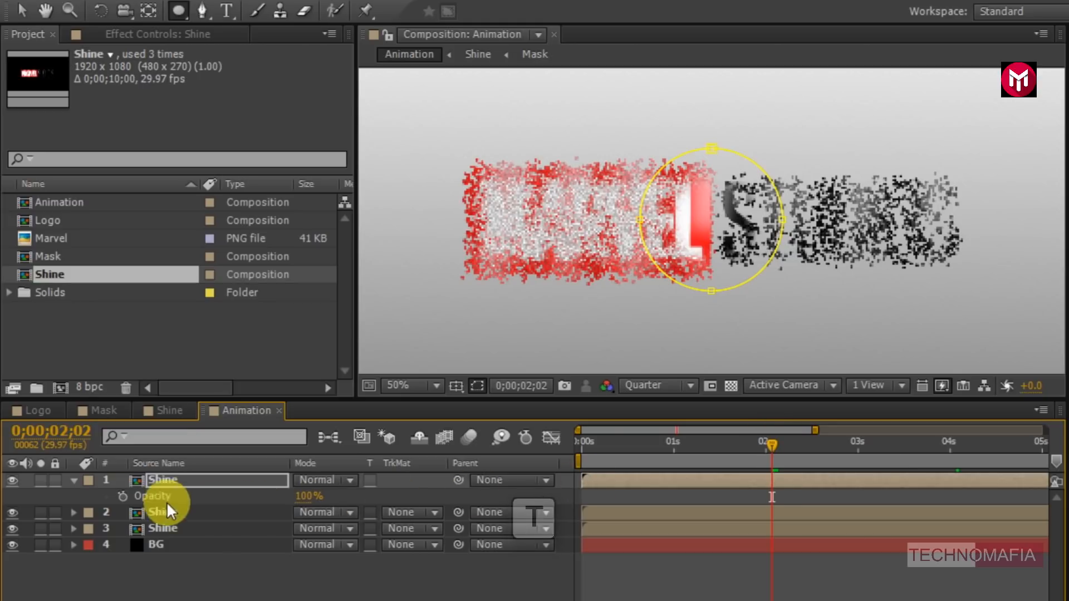
click(121, 495)
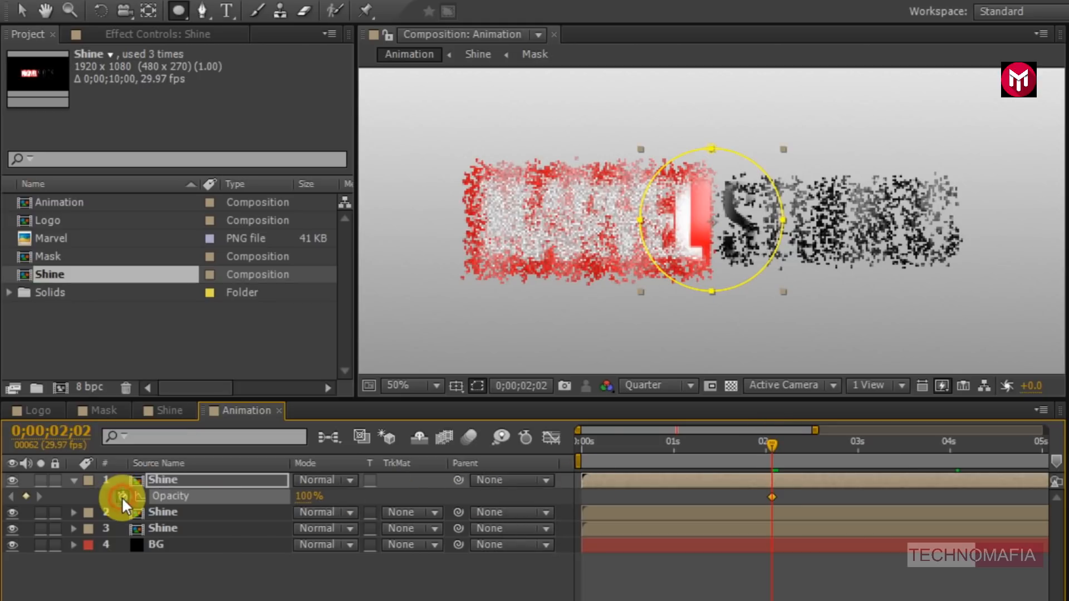
click(308, 496)
text(0)
key(Return)
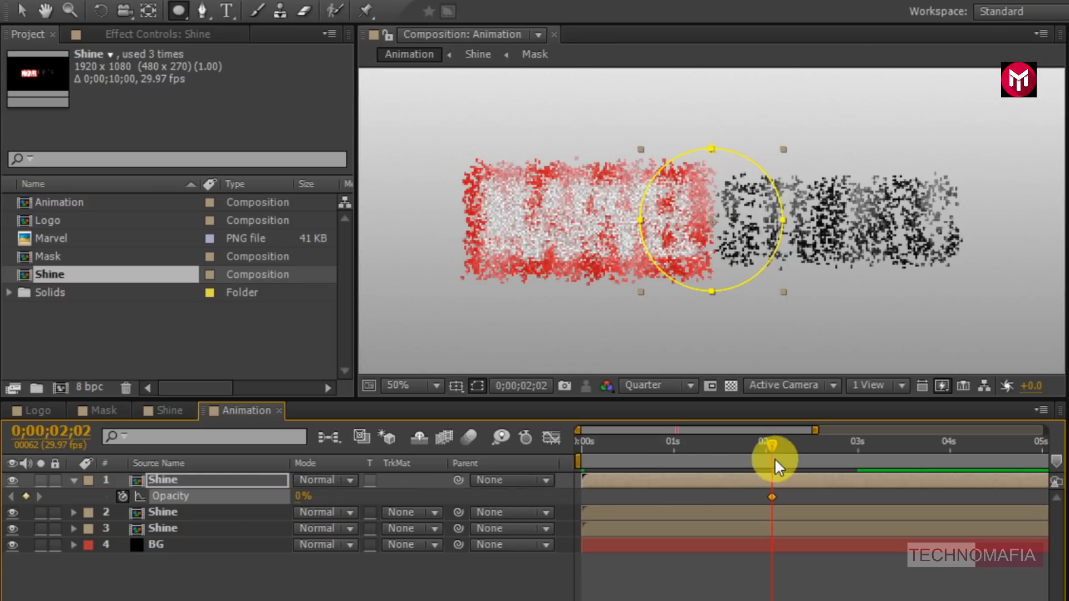
Step: At 0;00;02;15 set the top Shine layer's Opacity to 100% and collapse the layer's properties
click(803, 443)
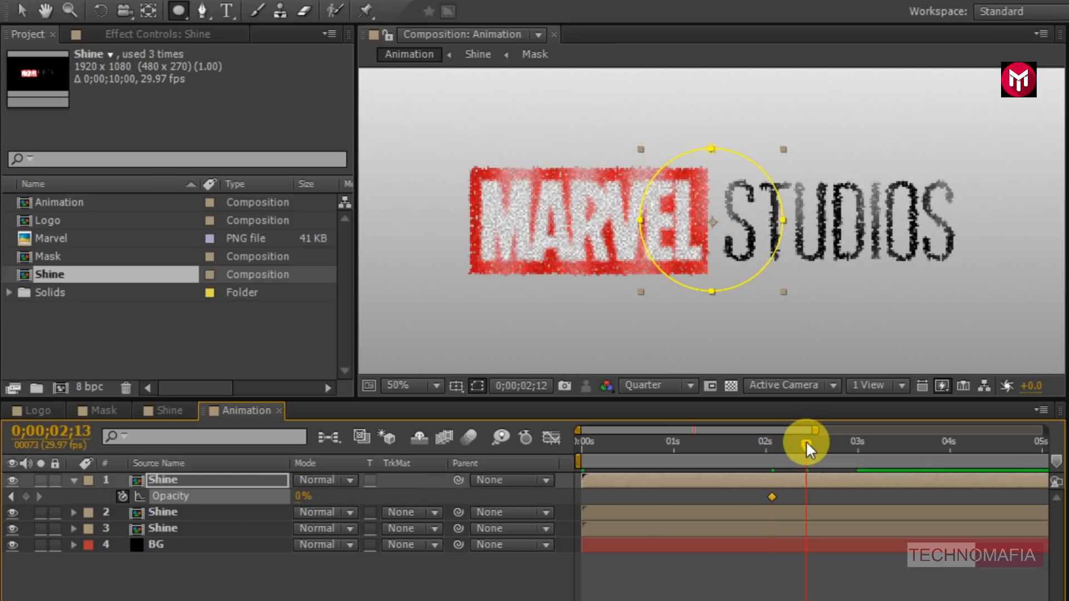
click(807, 444)
click(809, 444)
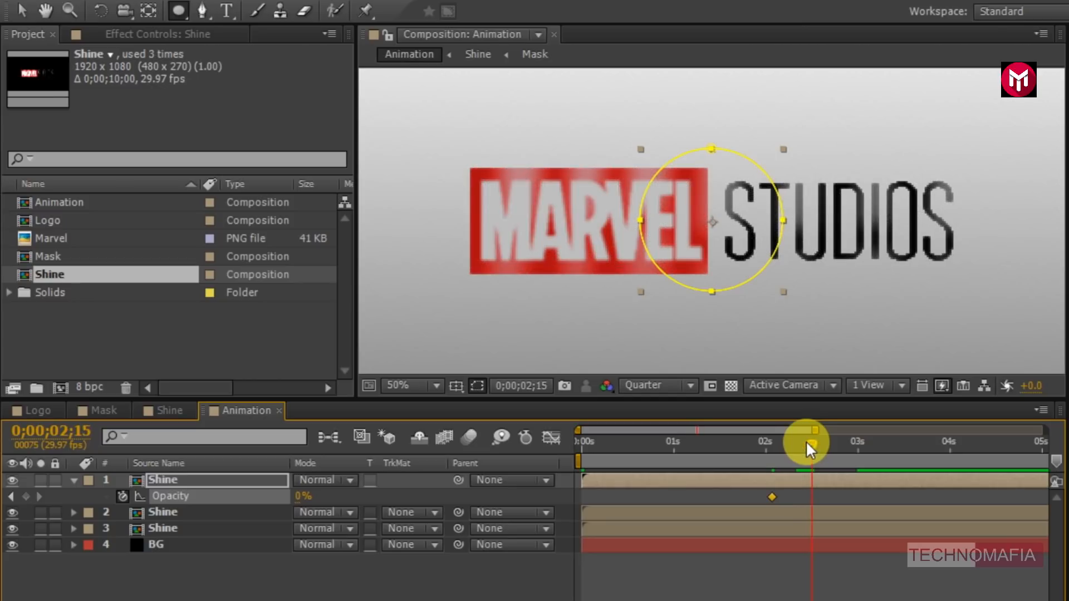
click(301, 496)
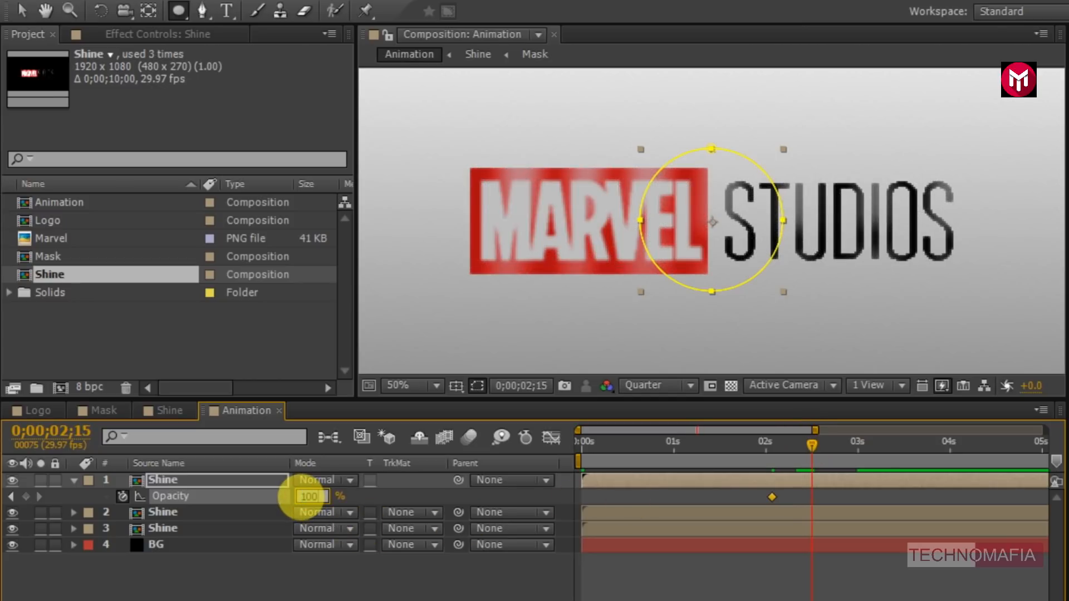
text(100)
key(Return)
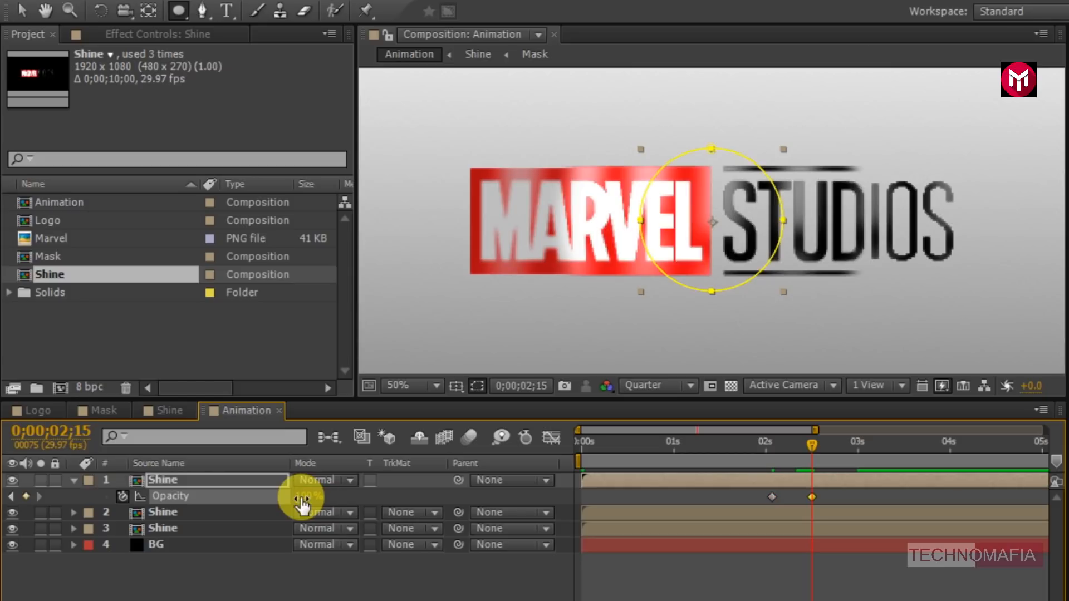
click(73, 479)
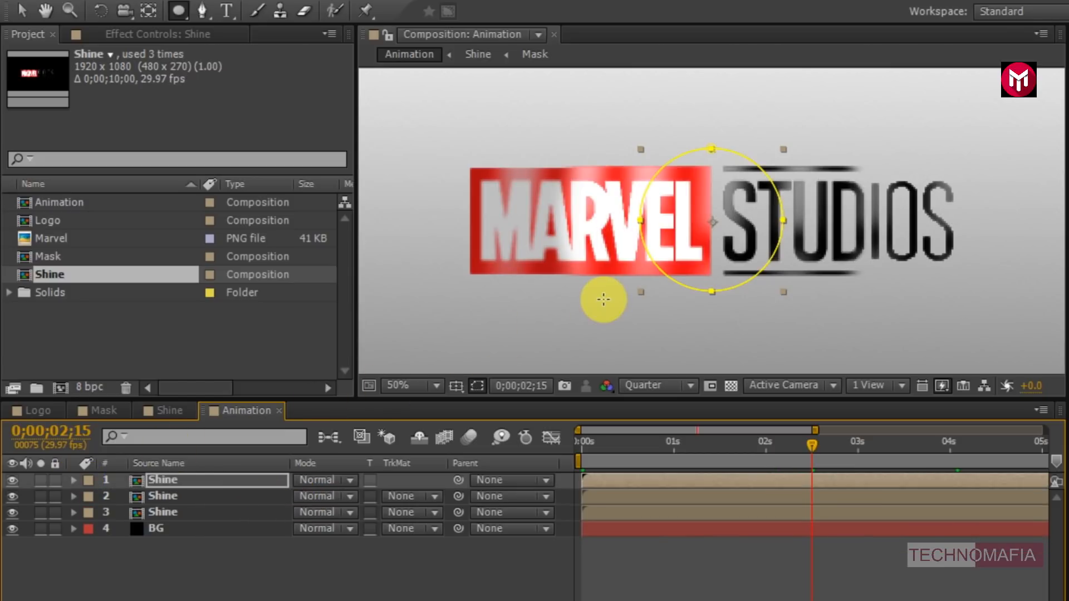
Step: Preview the logo reveal and set the top Shine layer's blending mode to Multiply
key(comma)
key(space)
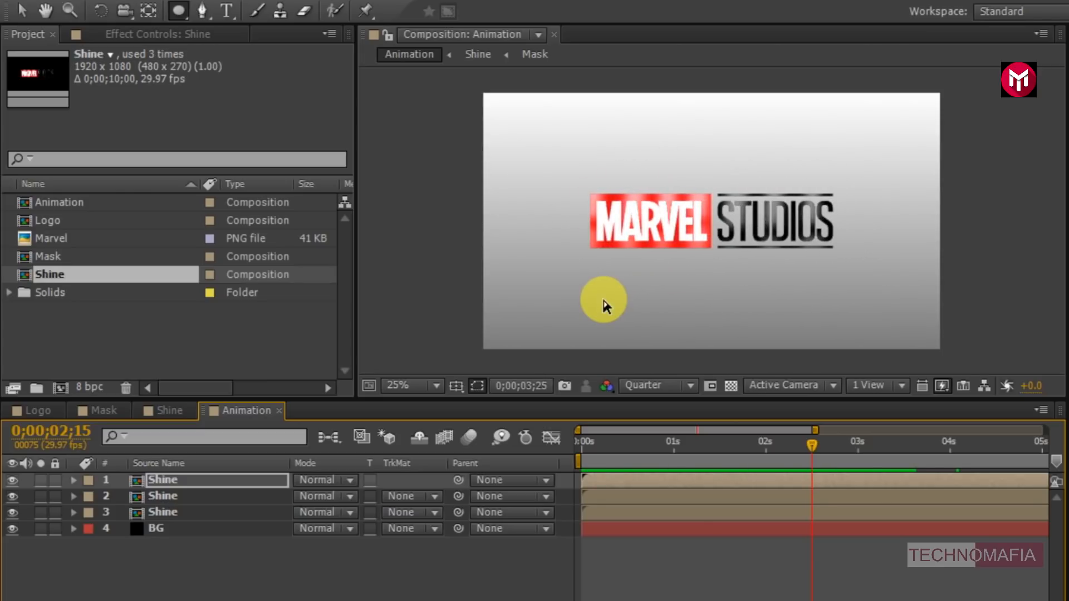
key(space)
click(305, 483)
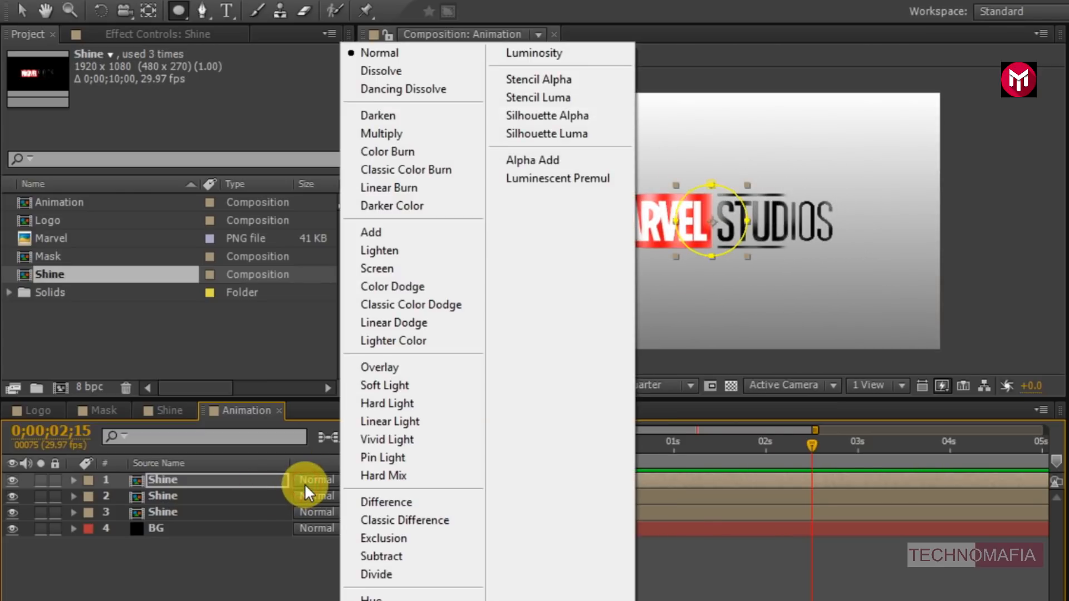
click(382, 134)
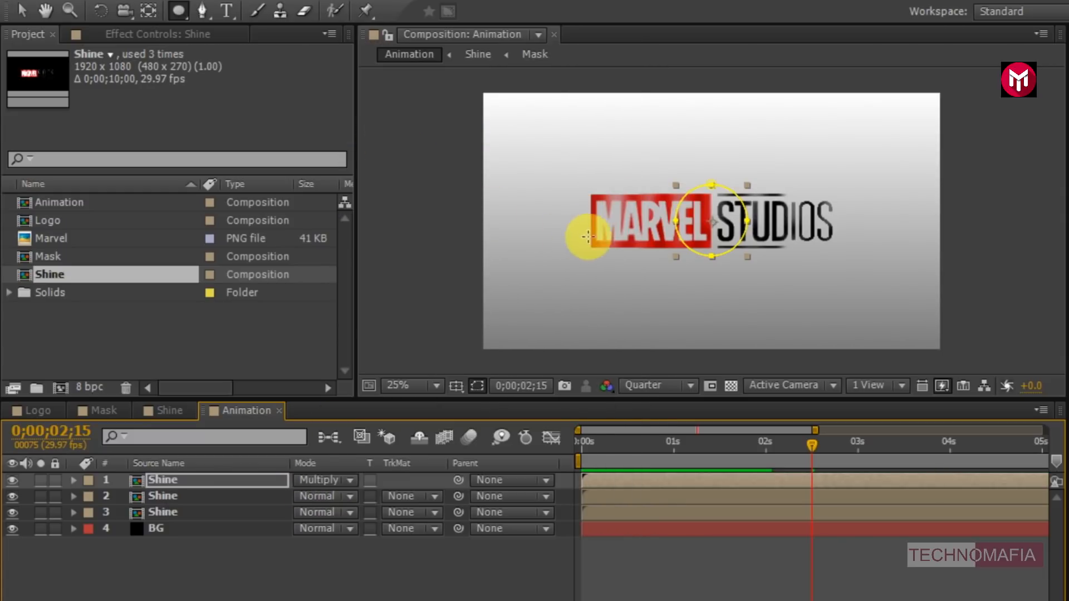
scroll(616, 241, up, 2)
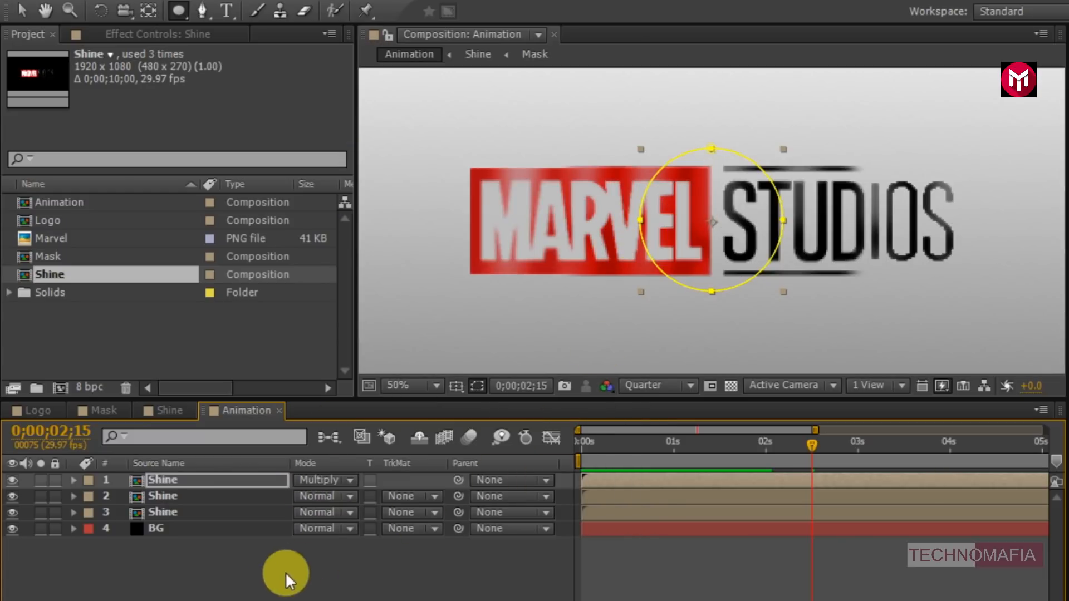
Step: Create a black 1920 x 1080 solid named lens above all layers in the Animation composition
click(232, 582)
right_click(235, 587)
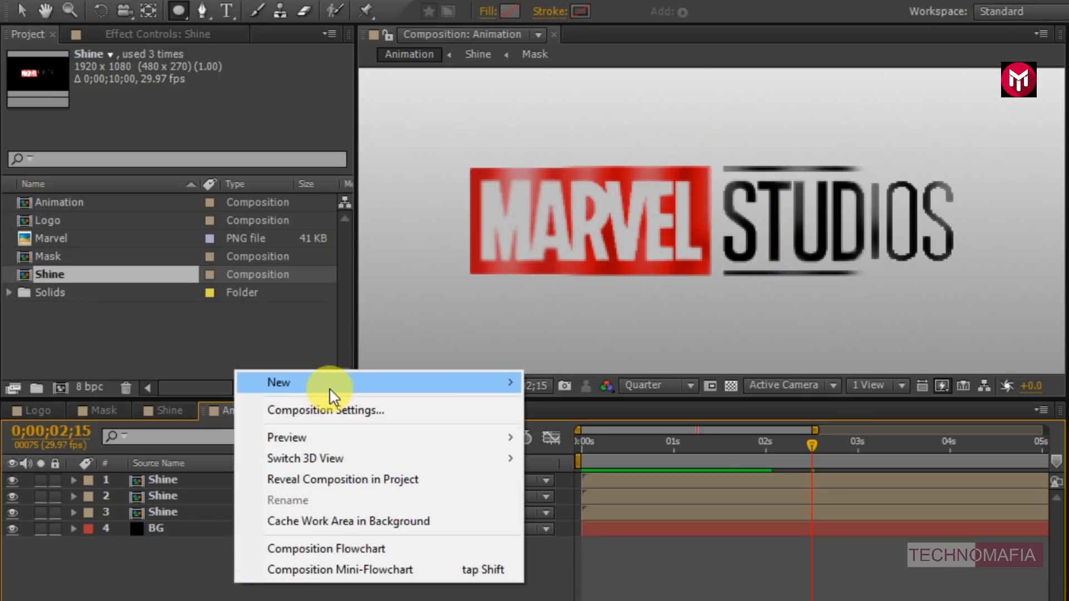
mouse_move(332, 384)
click(573, 429)
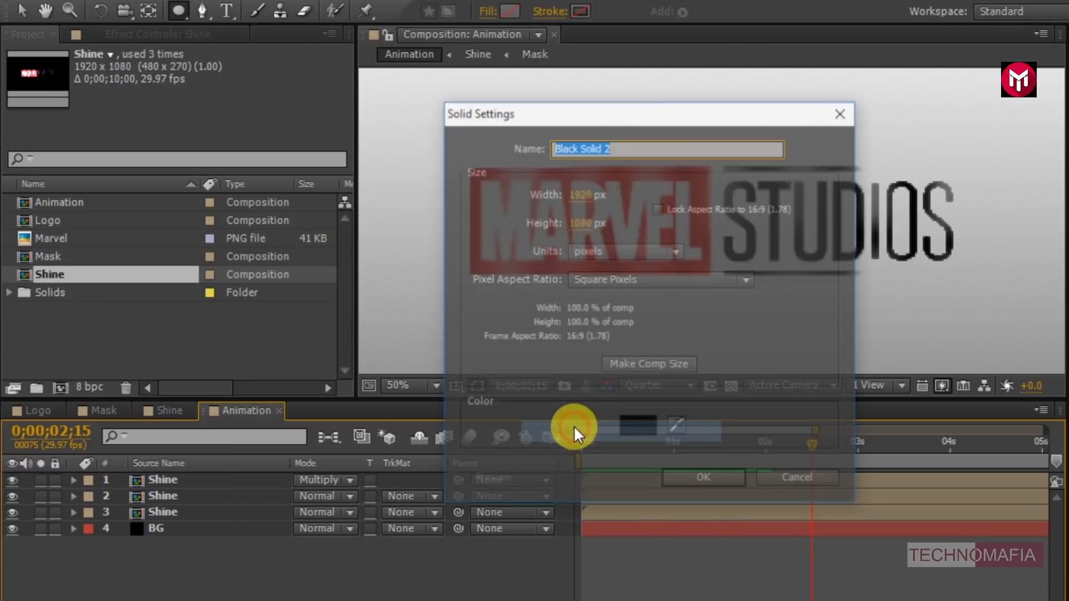
key(BackSpace)
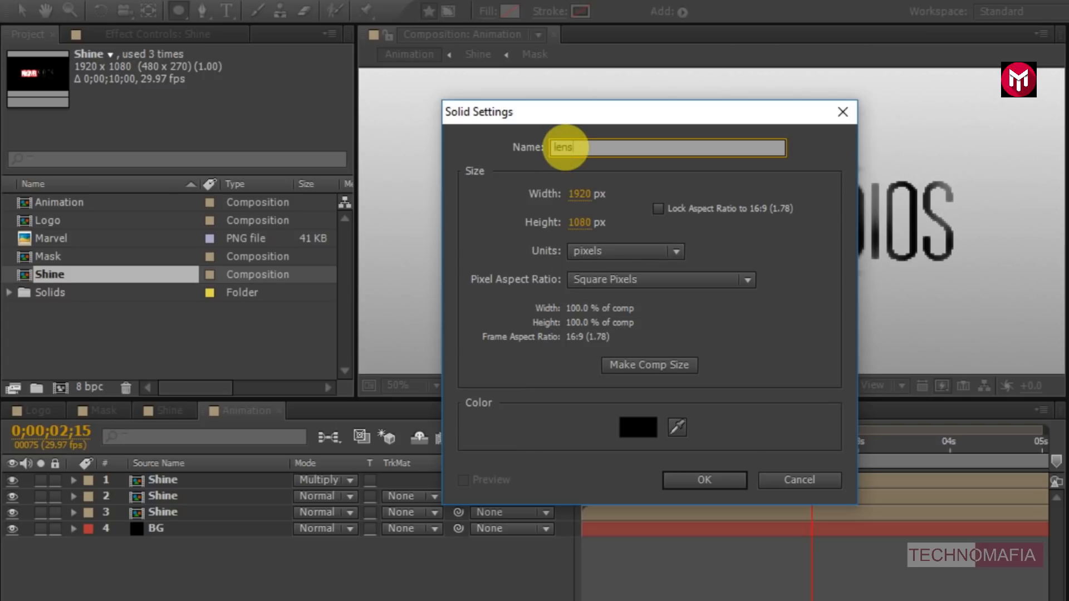
click(700, 475)
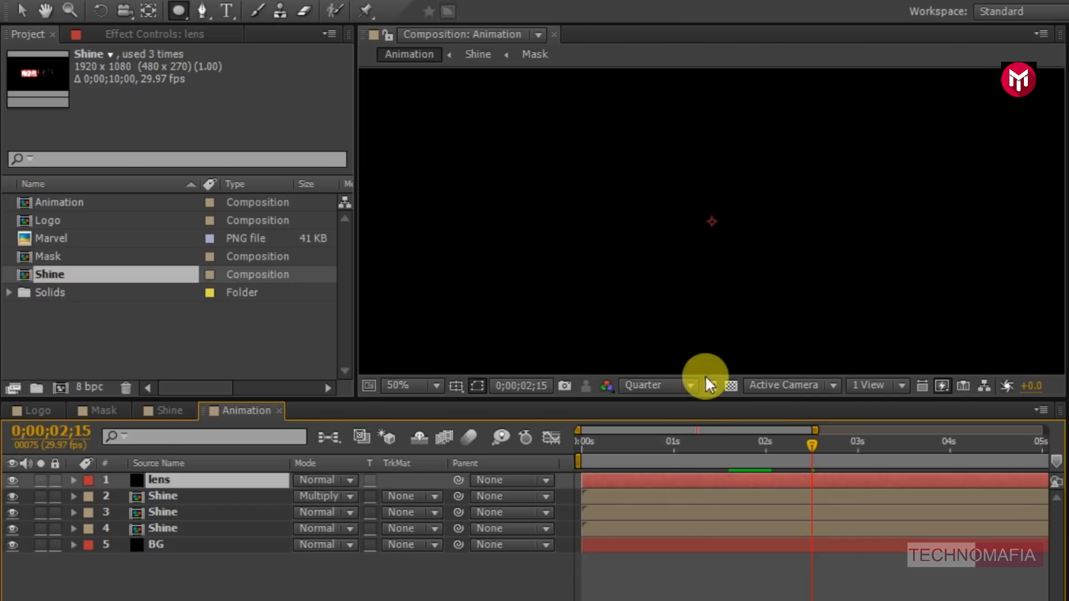
Step: Apply the Lens Flare effect to the lens solid and place its Flare Center just outside the frame's upper-right corner, at about 1996, -64
scroll(728, 284, down, 2)
click(910, 52)
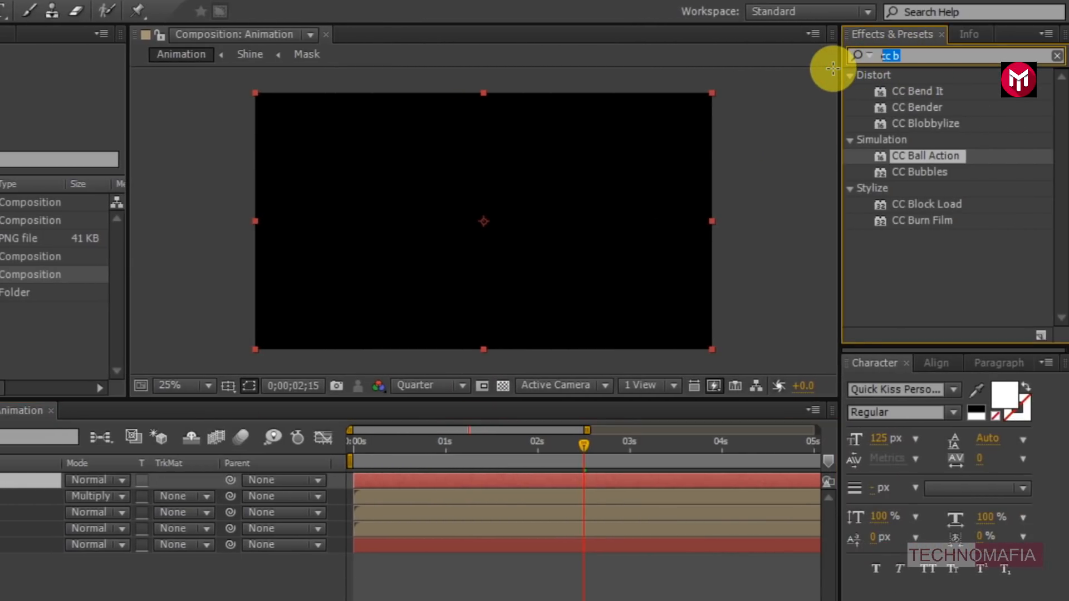
text(lens)
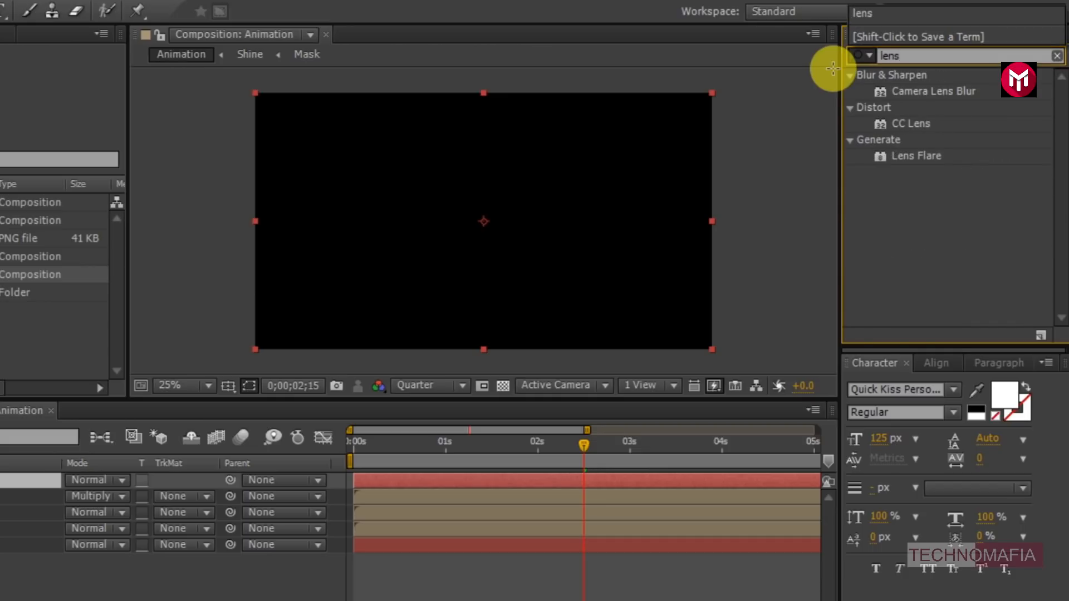
double_click(901, 158)
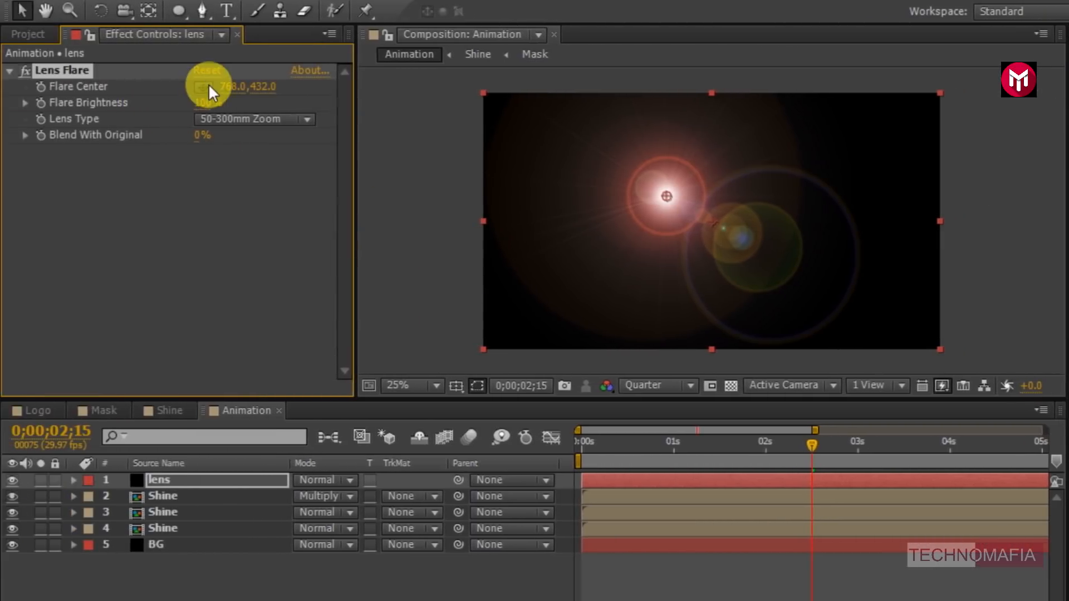
click(208, 86)
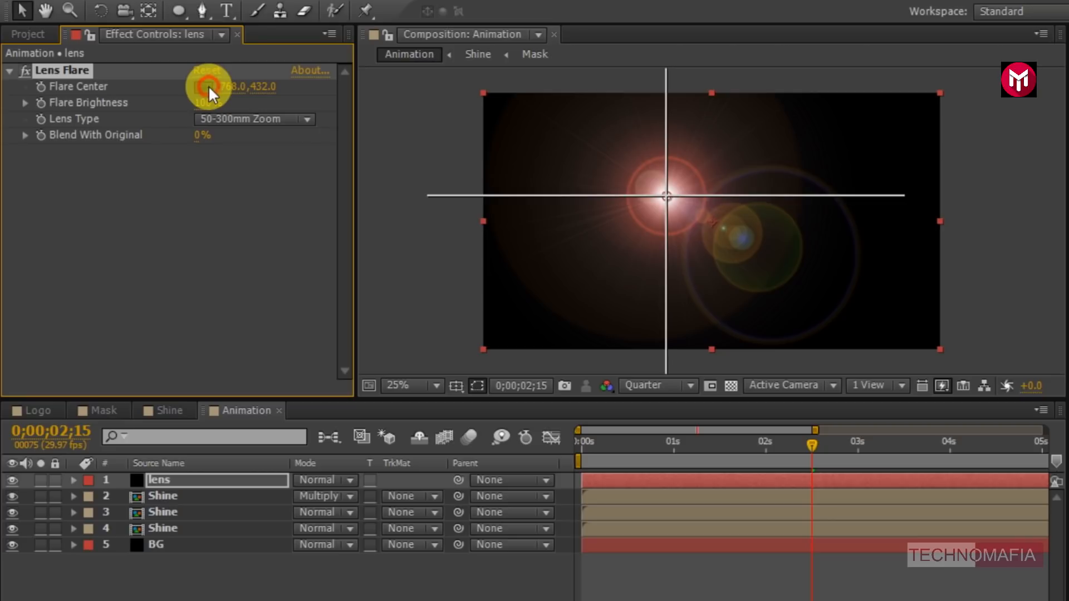
click(957, 78)
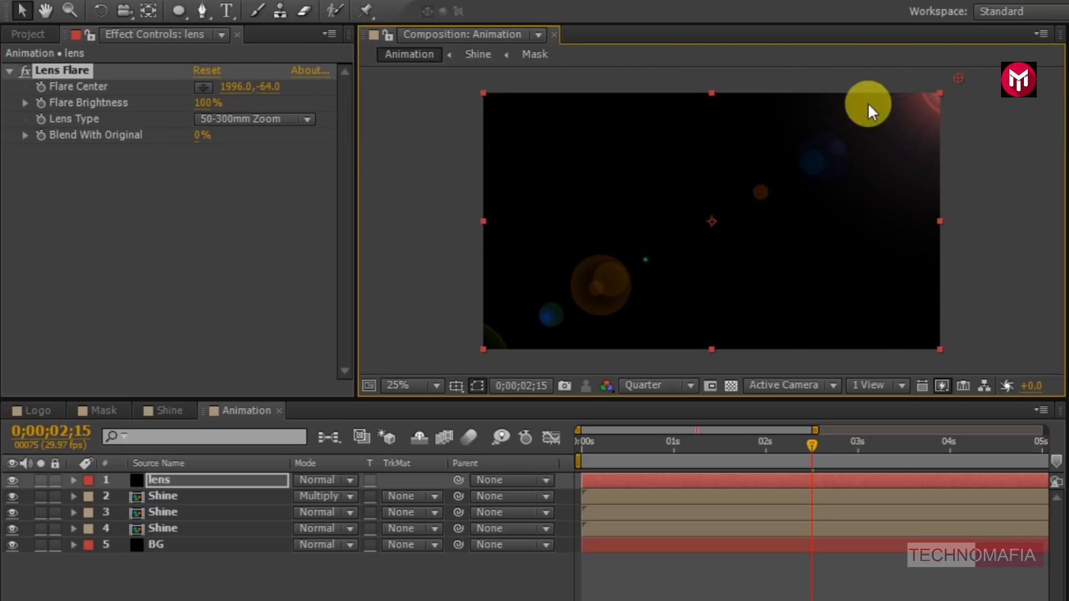
Step: Set the Lens Flare's Flare Brightness to 150% and change its Lens Type to the one with a bluish-white glow
click(210, 104)
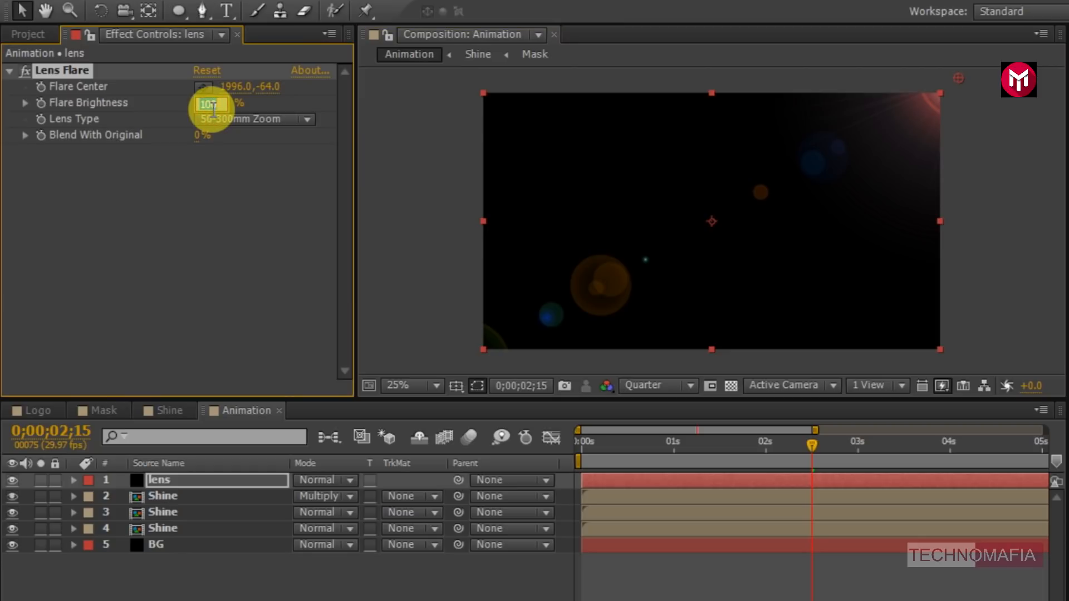
text(1)
key(Return)
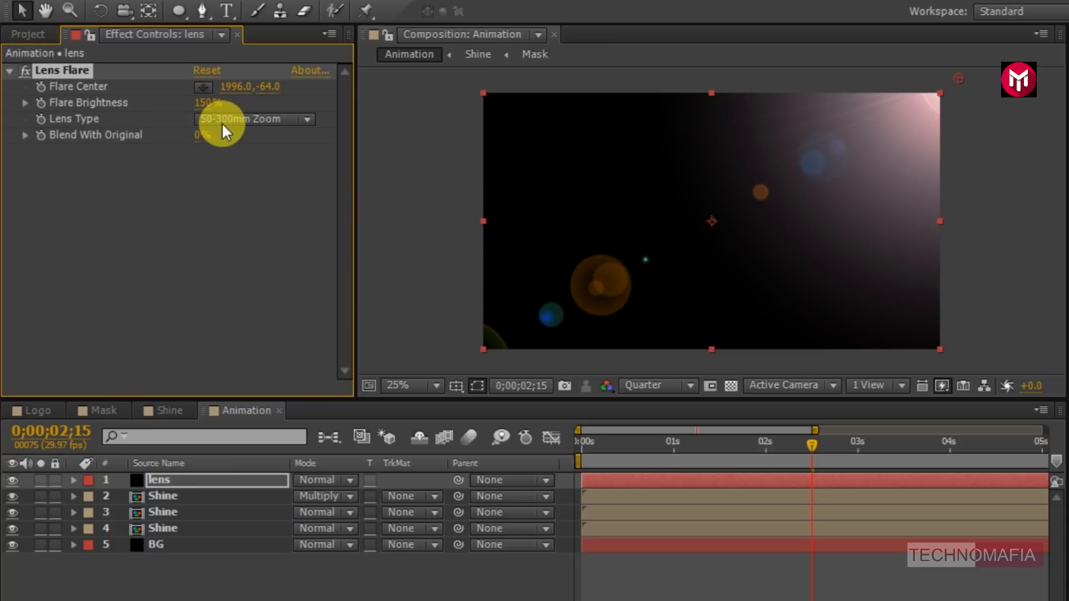
click(221, 125)
click(232, 177)
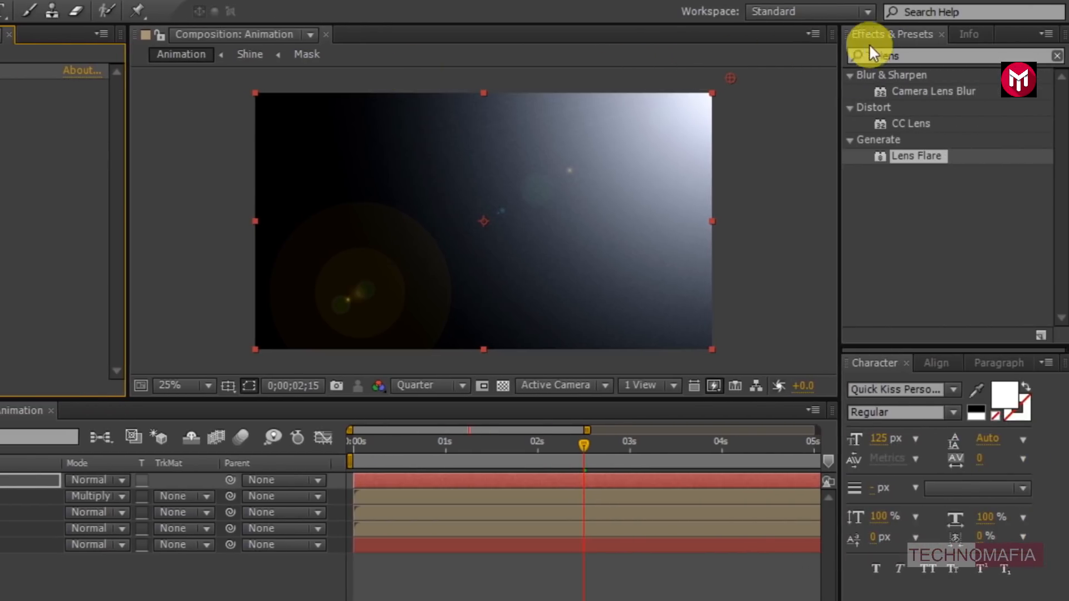
Step: Apply the Color Balance (HLS) effect to the lens layer and set its Saturation to 100
double_click(907, 55)
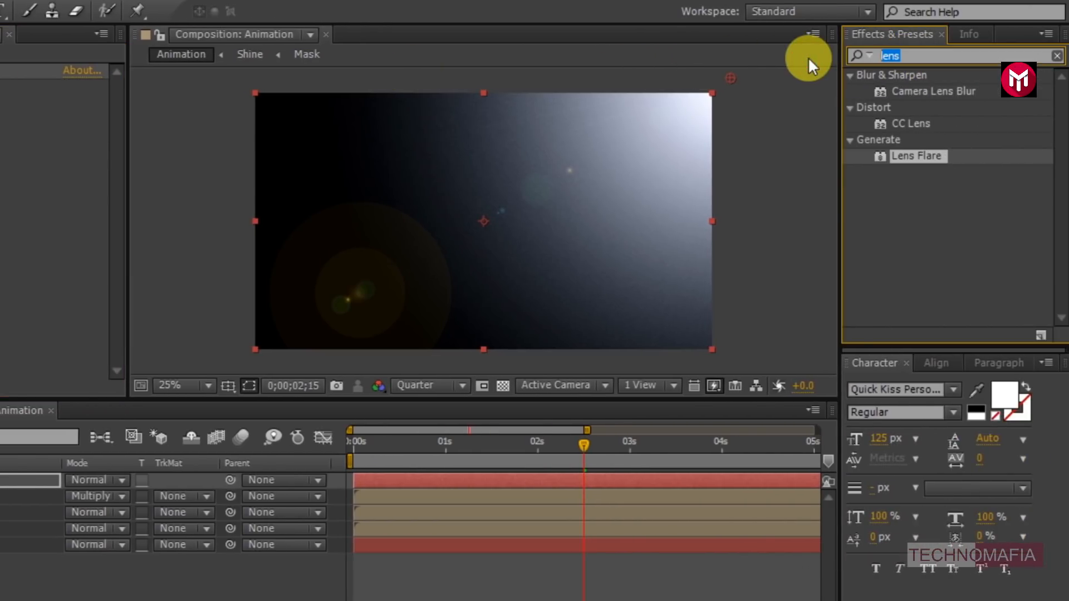
text(color b)
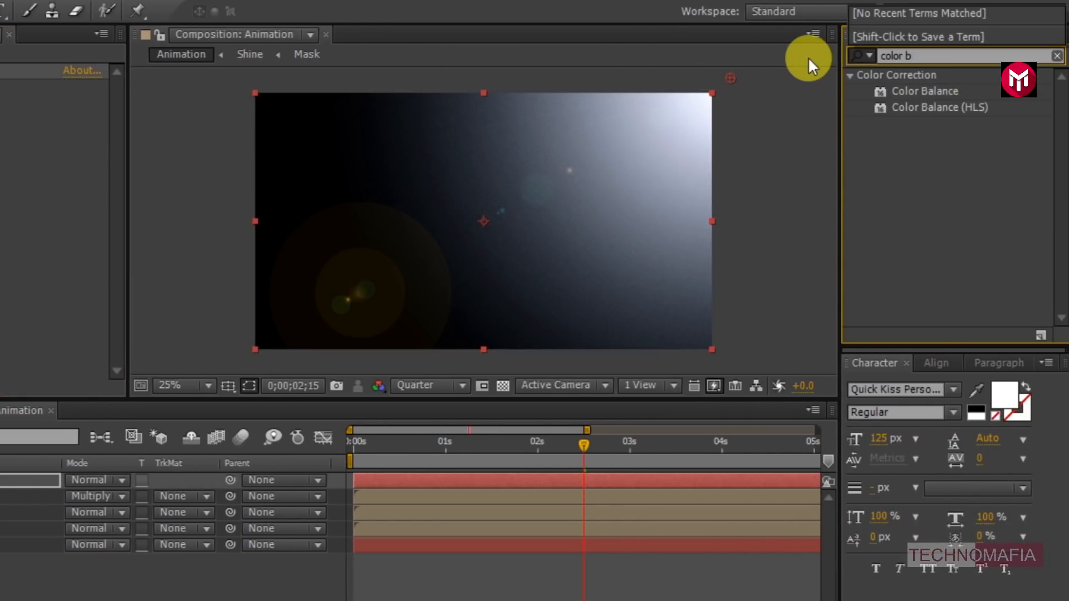
click(937, 108)
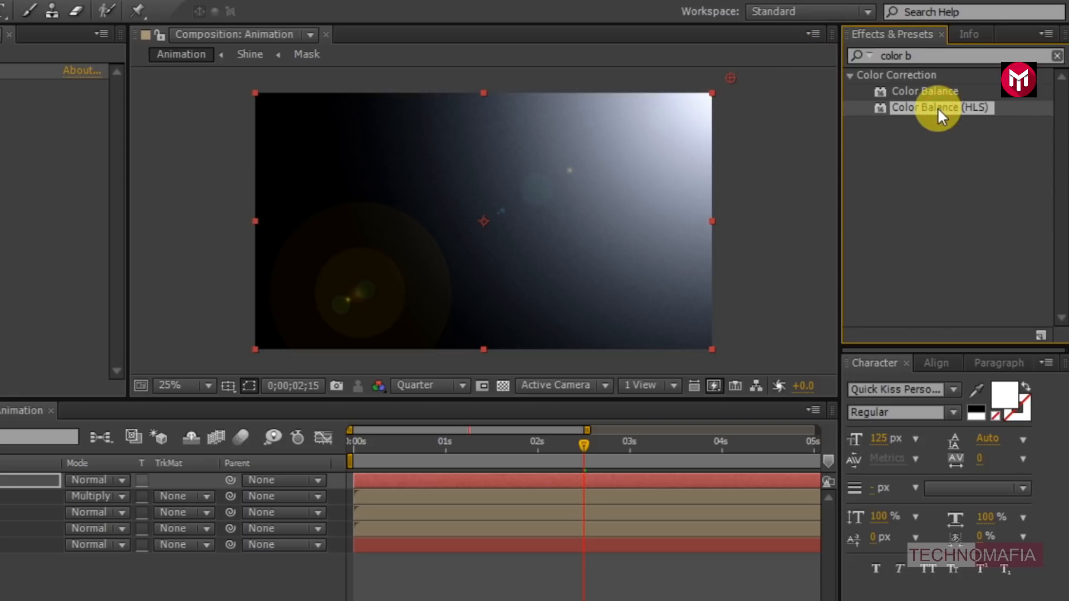
double_click(938, 108)
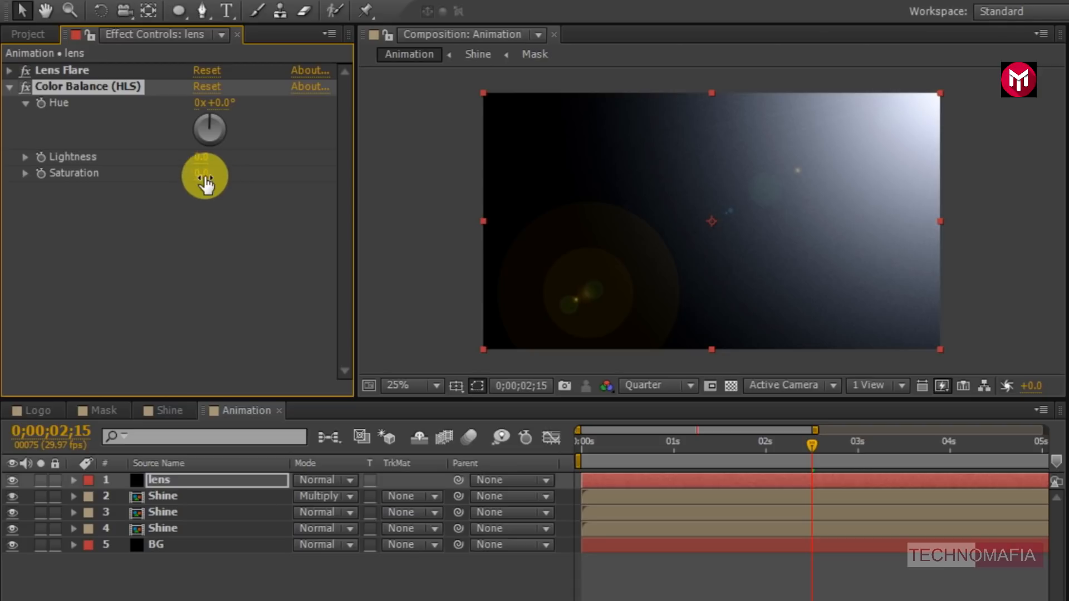
click(204, 177)
text(100)
key(Return)
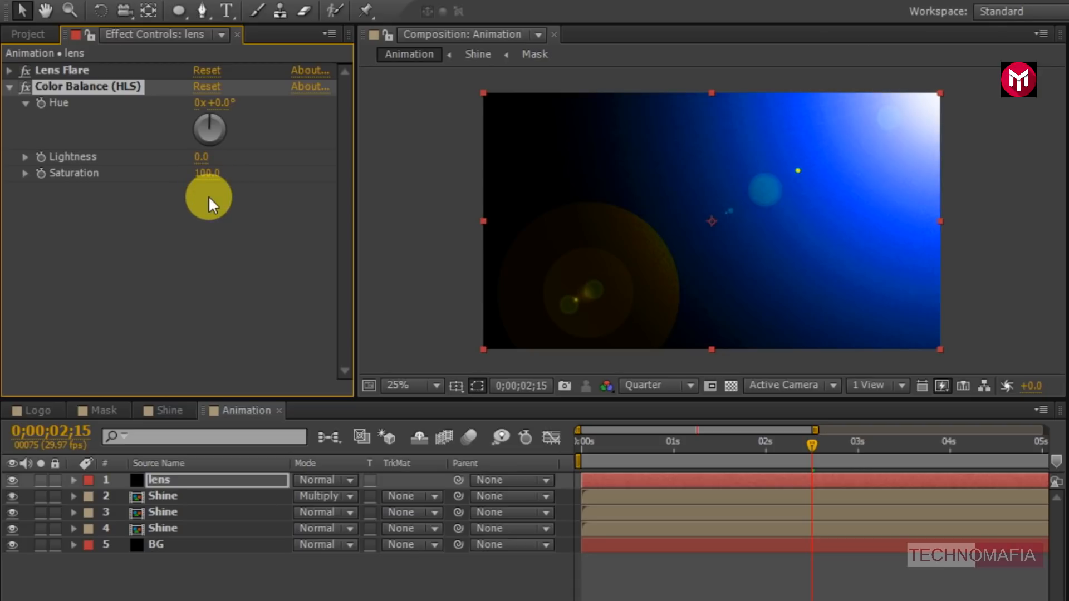
click(9, 88)
click(76, 217)
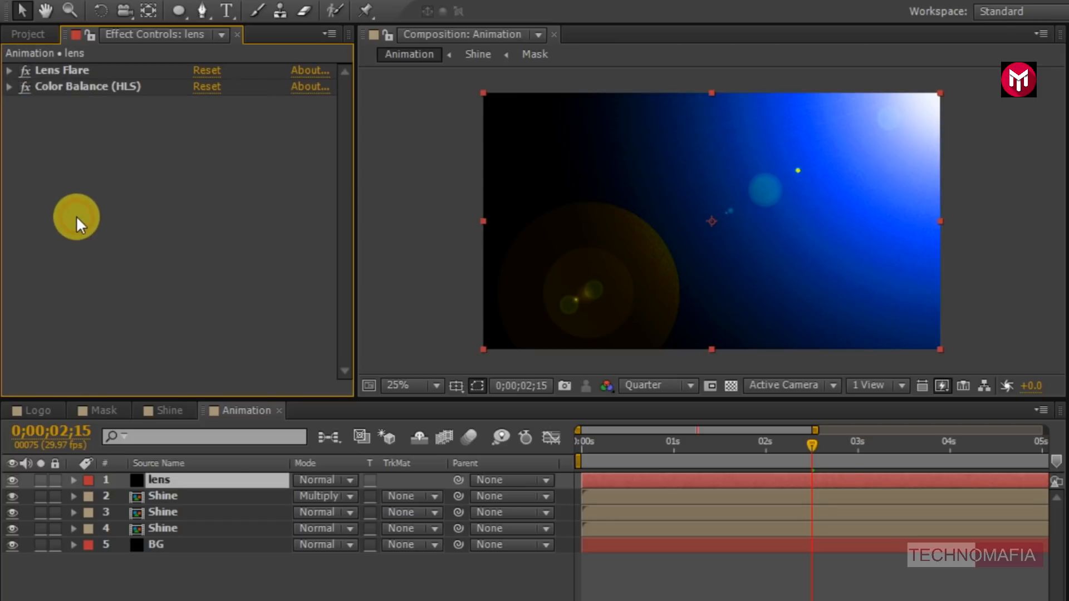
Step: Set the blending mode of the lens layer to Screen
click(314, 480)
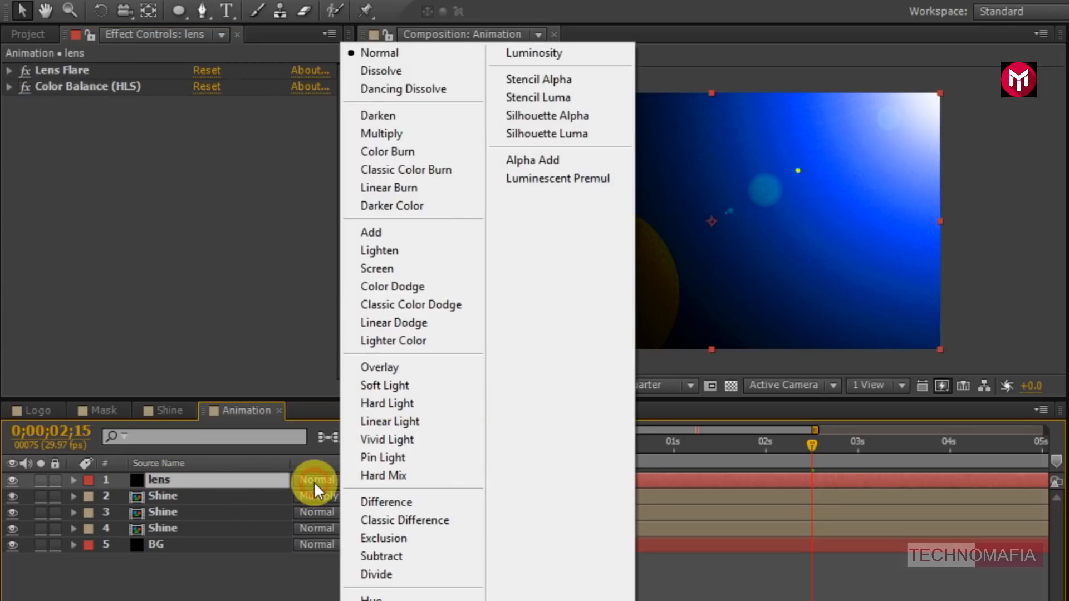
click(386, 267)
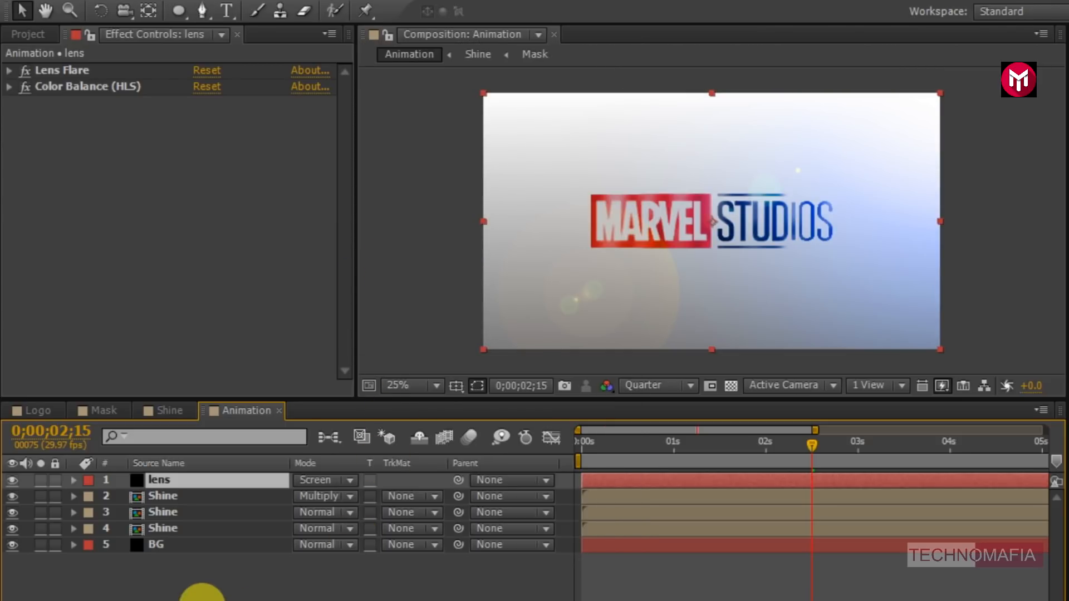
click(202, 597)
Step: Create a second black 1920 x 1080 solid named lens above all other layers
right_click(201, 597)
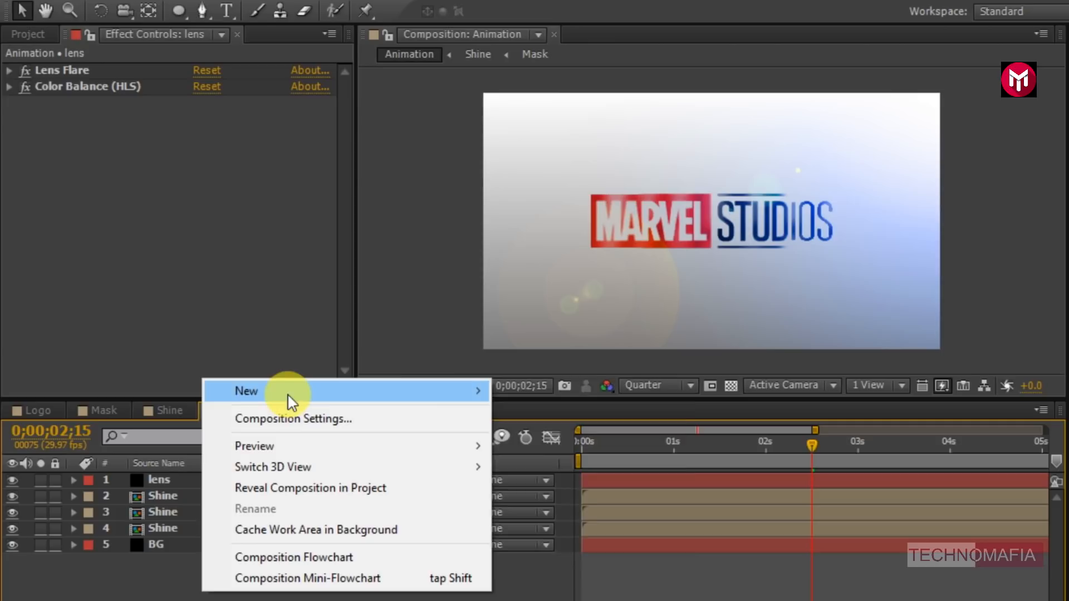
mouse_move(478, 396)
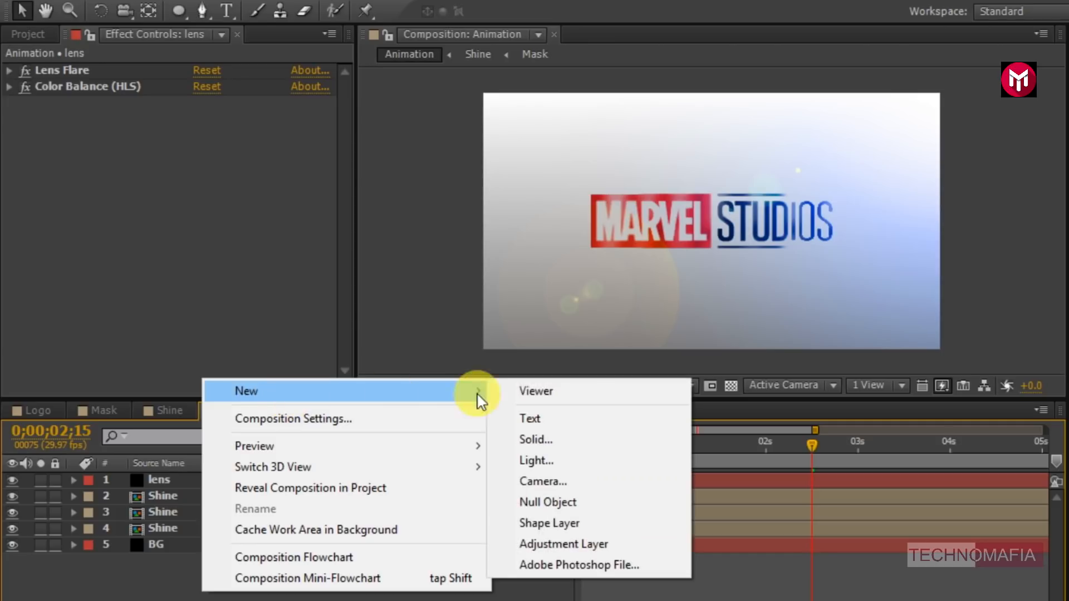
click(549, 445)
text(lens)
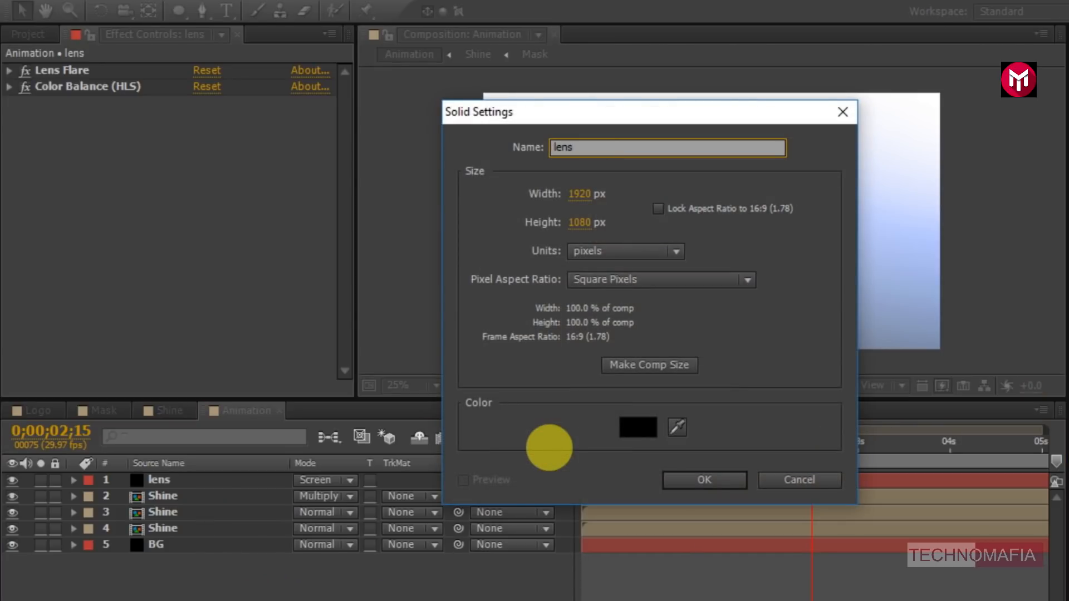
click(684, 484)
Step: Apply the Lens Flare effect to the new lens solid and place its Flare Center near the frame's upper-left corner, at about 148, 116
drag(1055, 59, 962, 65)
text(le)
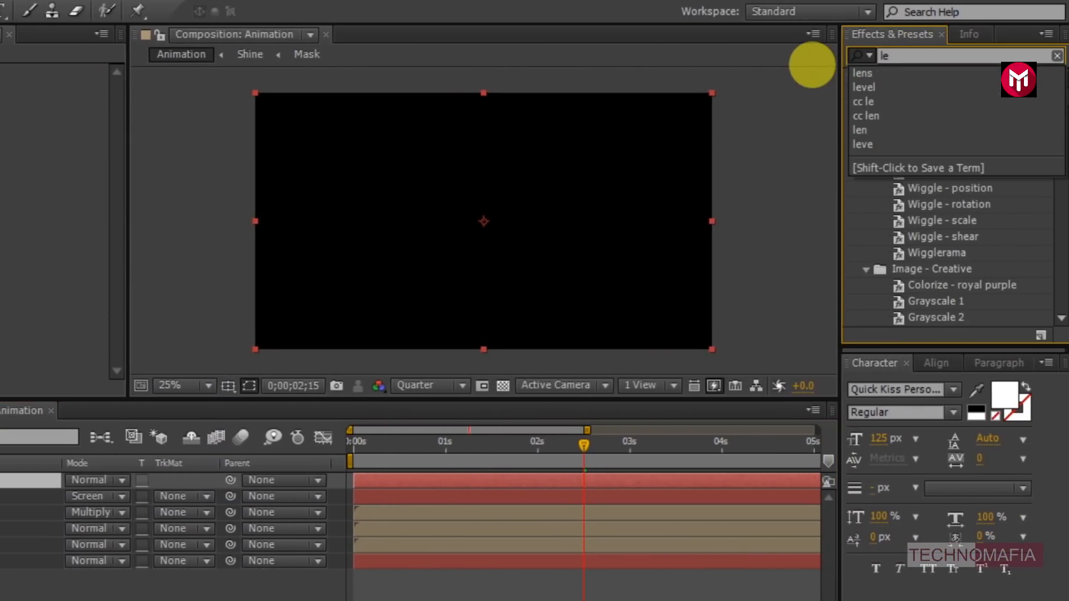
text(ns)
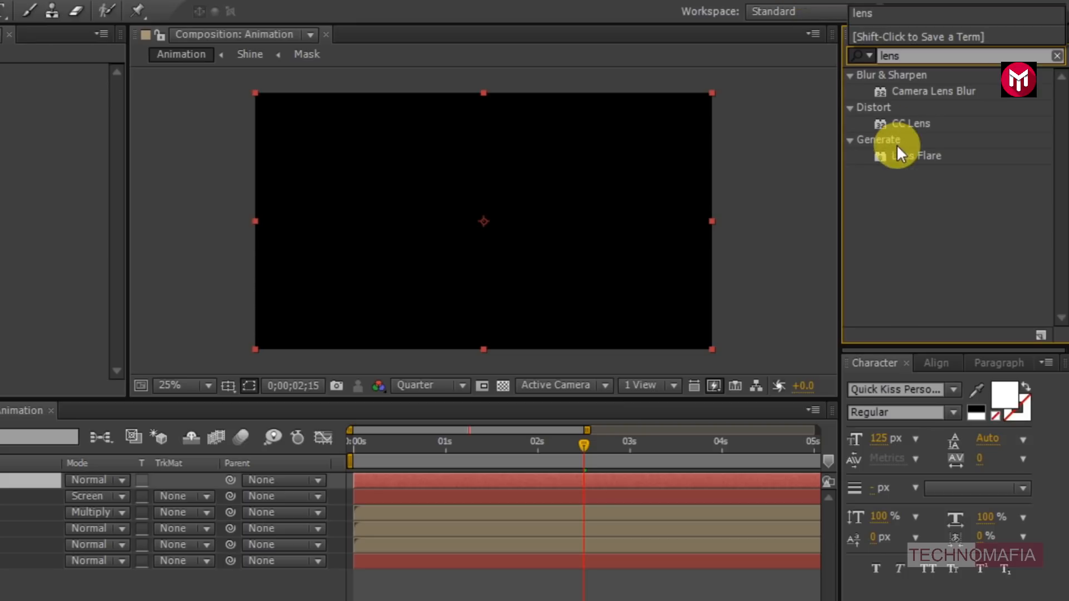
click(908, 156)
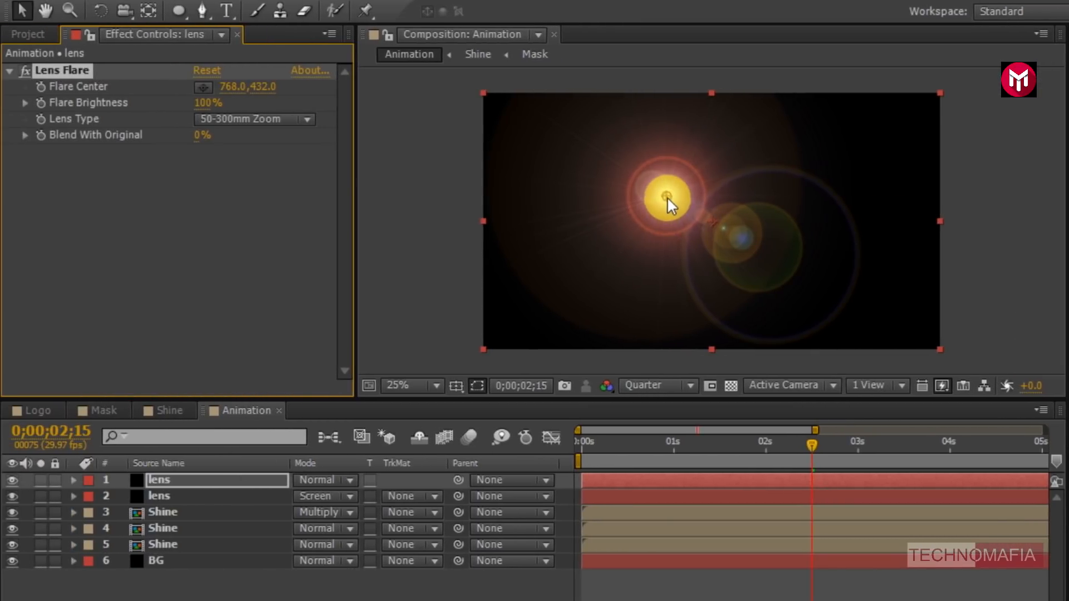
click(199, 89)
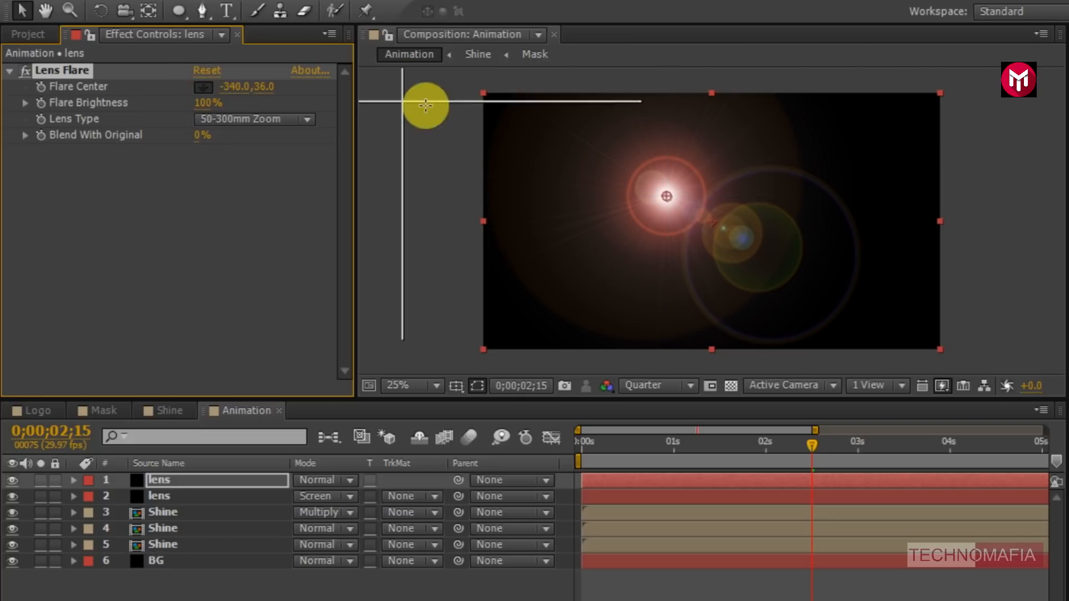
click(518, 120)
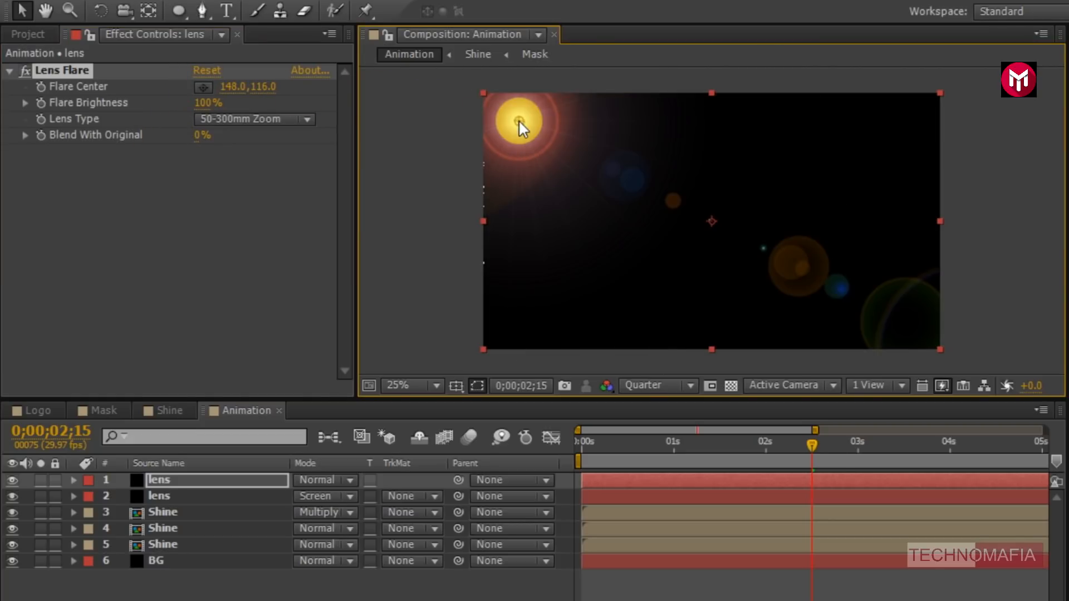
Step: Keyframe the new flare's Flare Brightness at 200% at the start of the timeline, 0;00;00;00
click(576, 442)
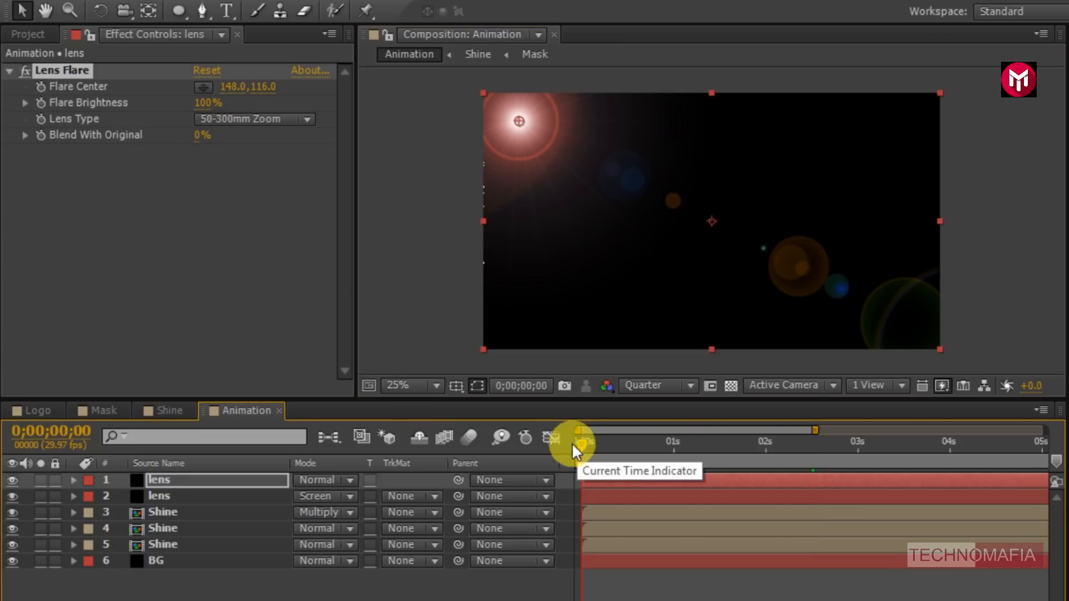
click(38, 104)
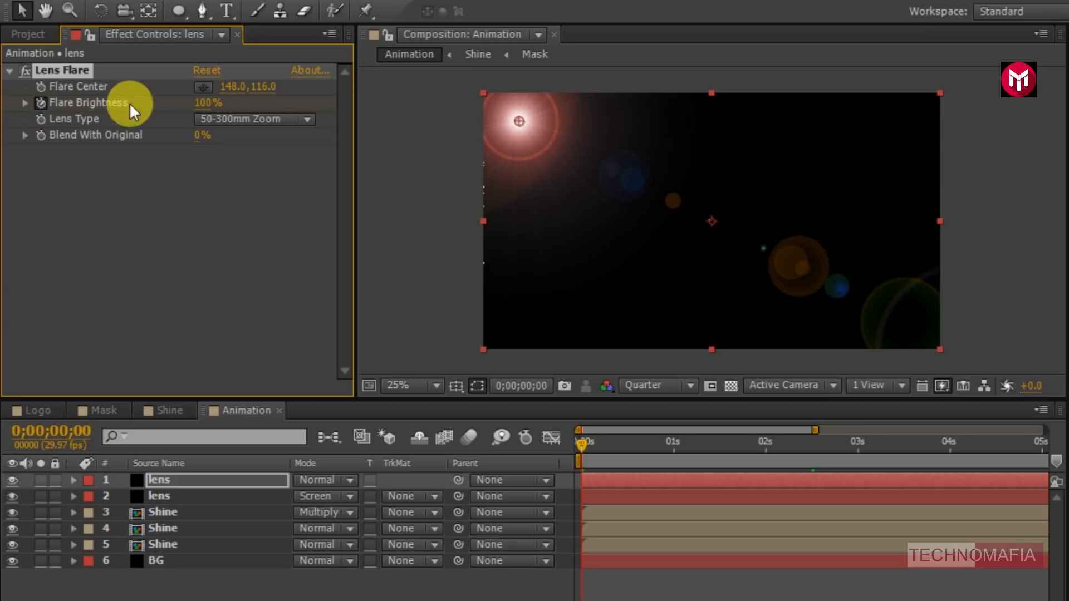
click(202, 103)
text(200)
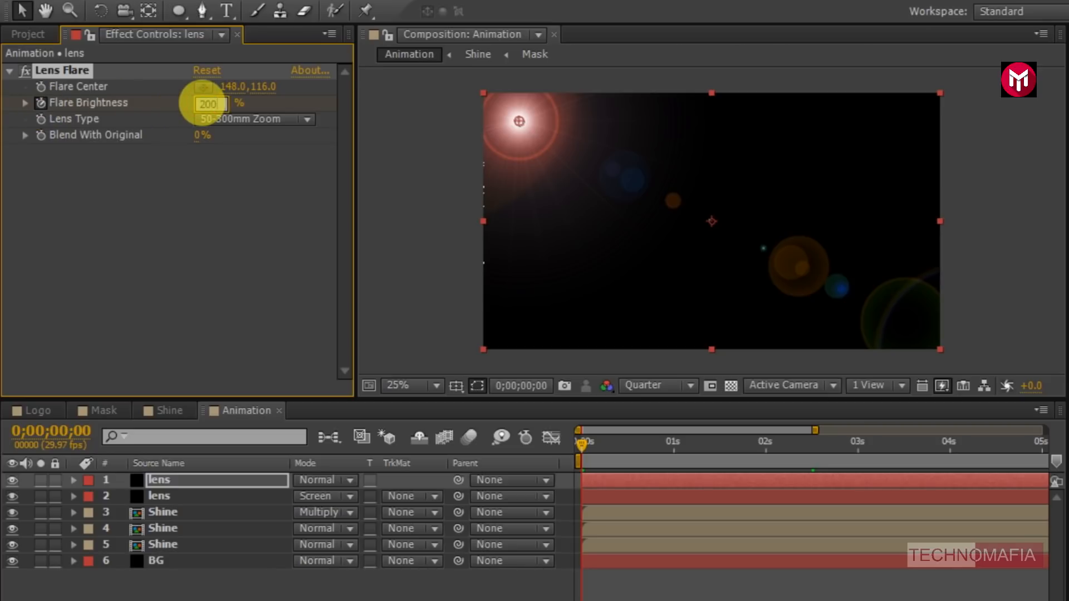
key(Return)
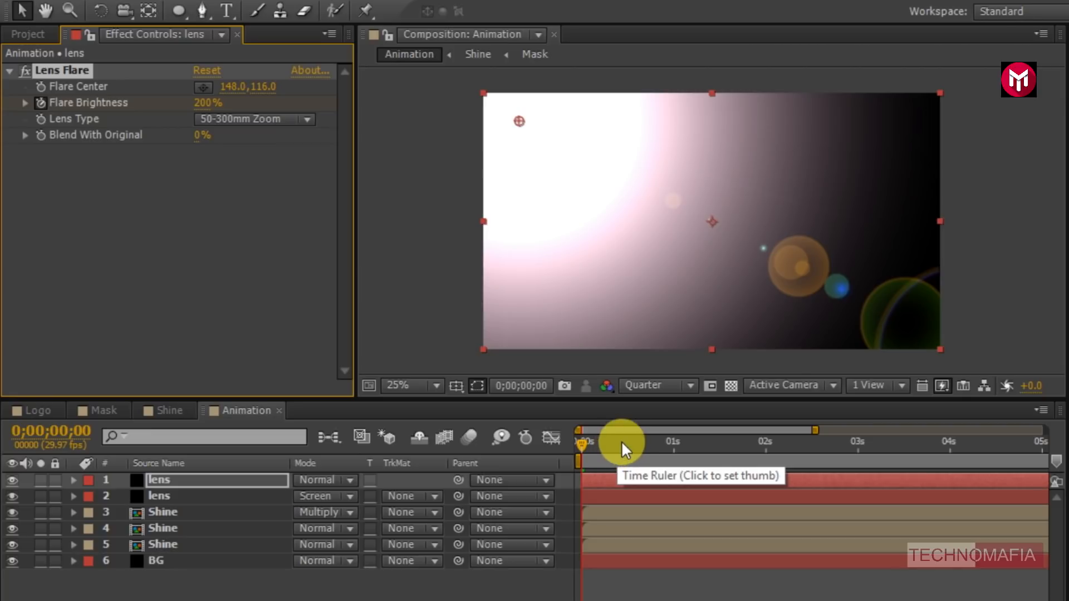
Step: Add a Flare Brightness keyframe of 100% at 0;00;00;15 and reveal the layer's keyframes
click(624, 442)
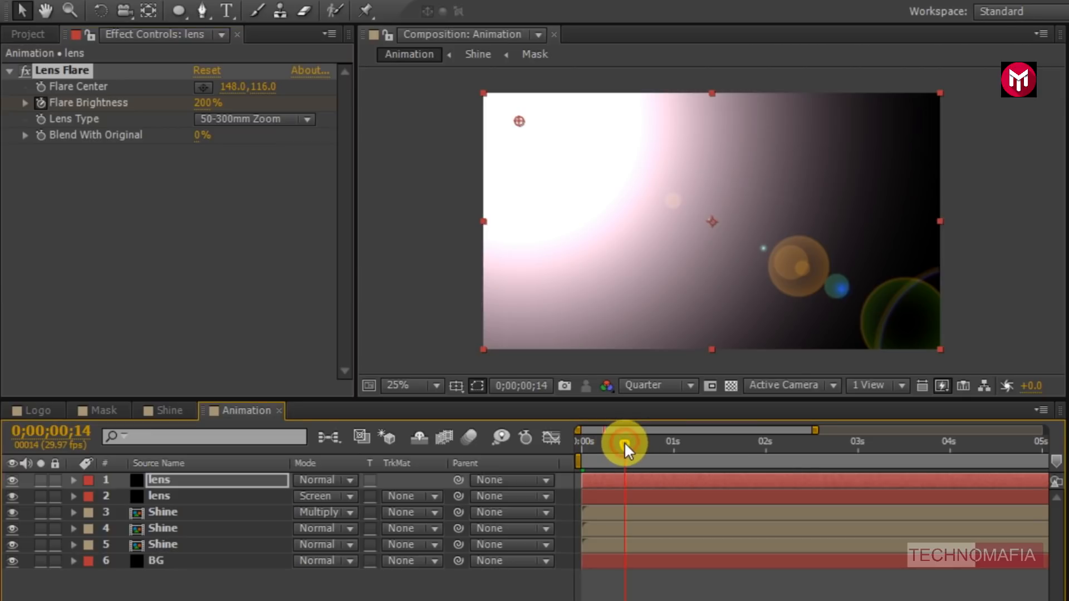
click(204, 103)
text(1)
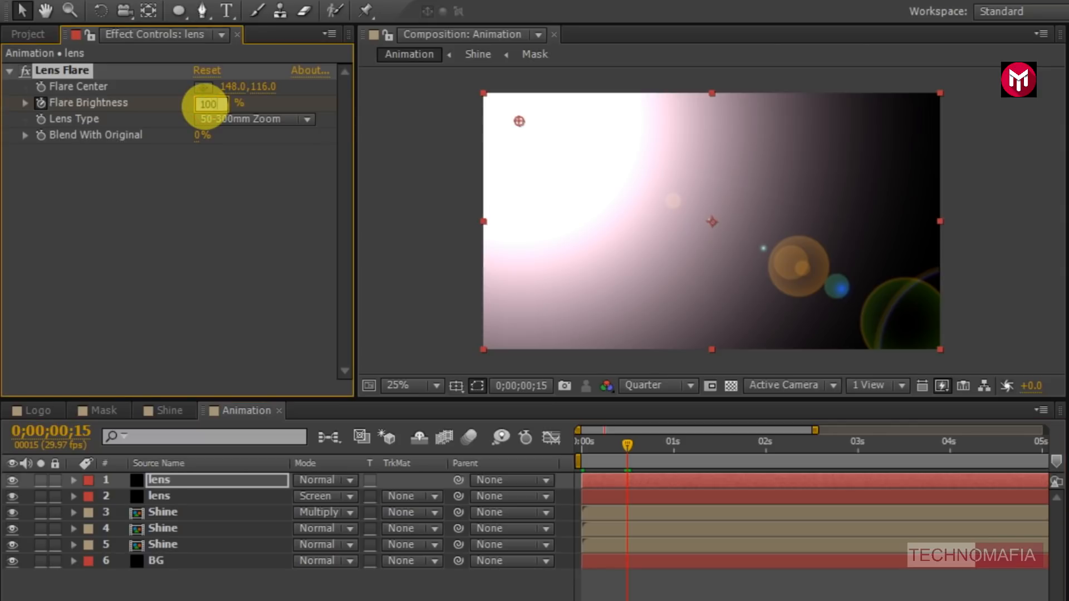
text(00)
key(Return)
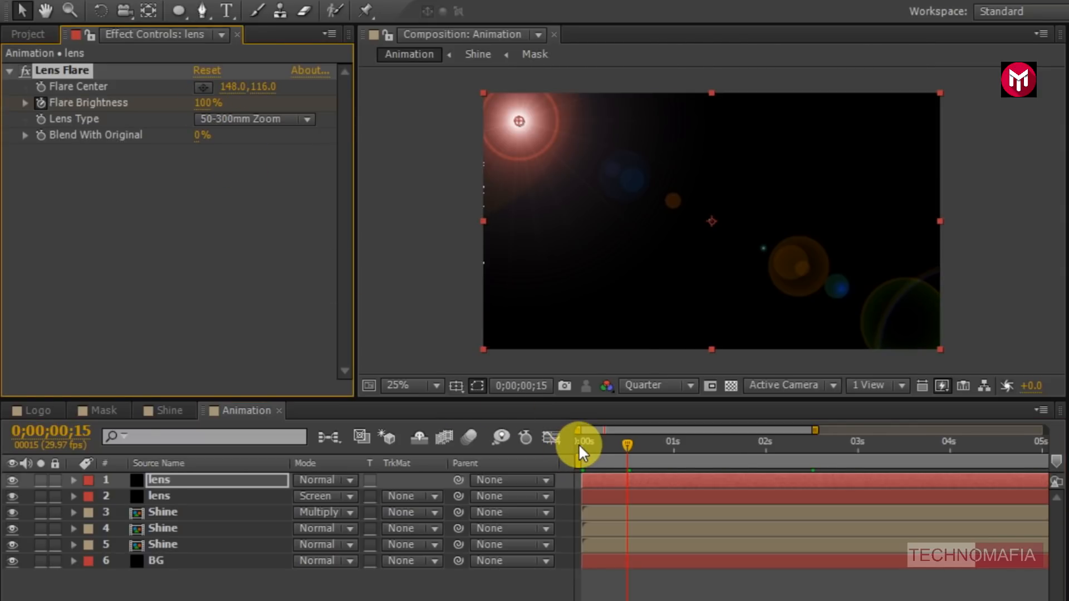
key(u)
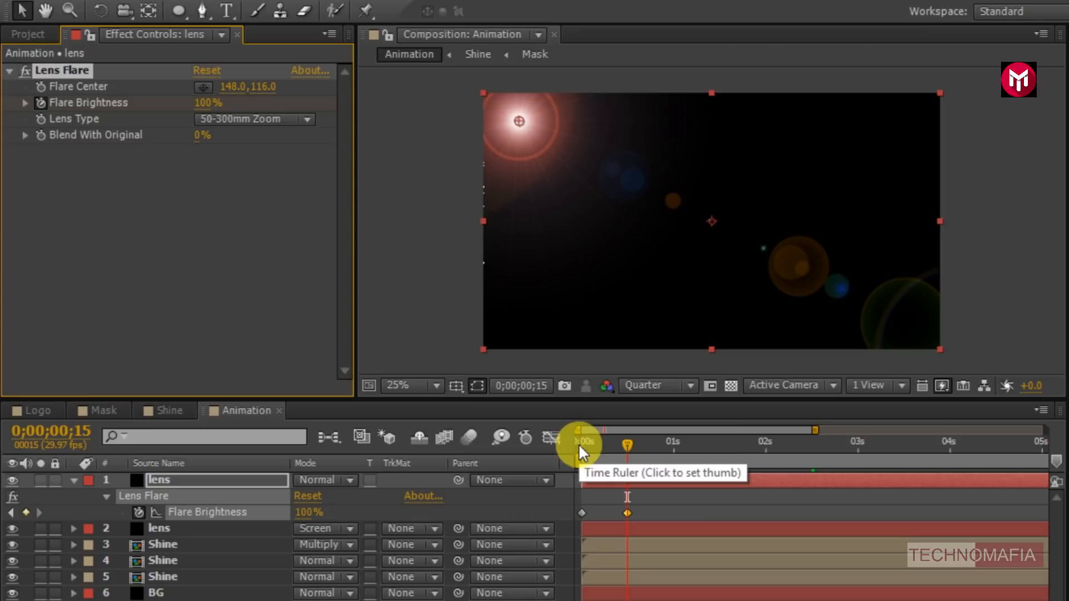
Step: Keyframe the Flare Center from its current position at 0;00;00;00 to about -180, 96, beyond the frame's left edge, at 0;00;00;15
click(578, 444)
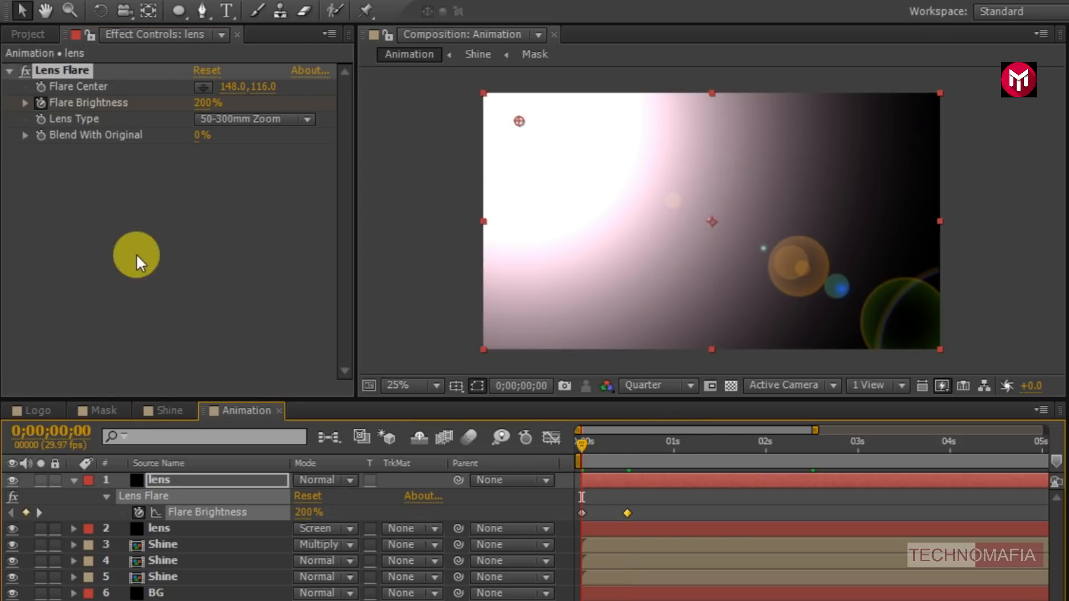
click(43, 85)
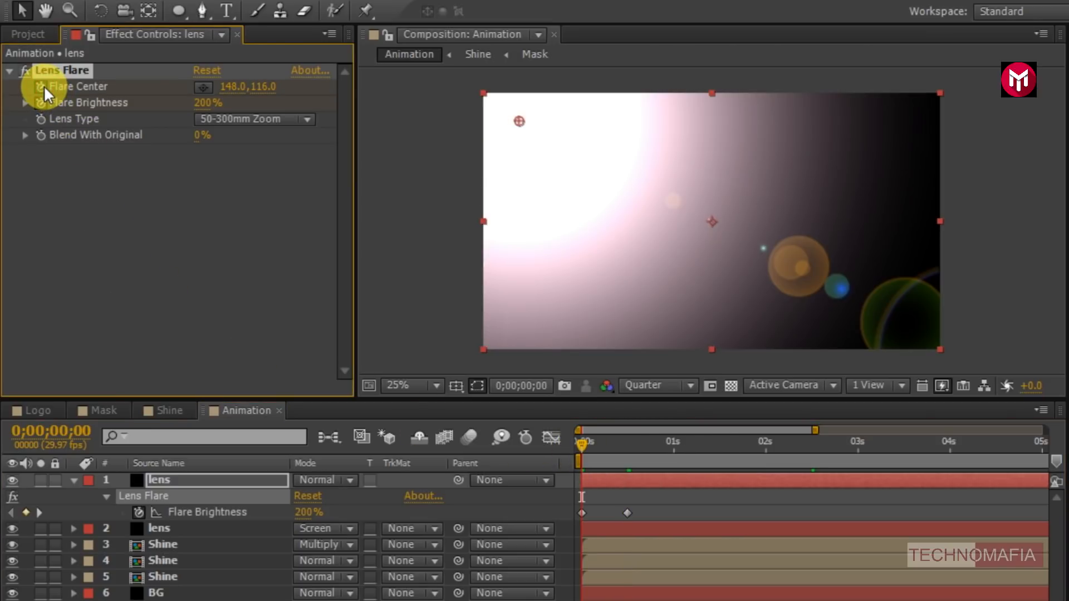
click(626, 440)
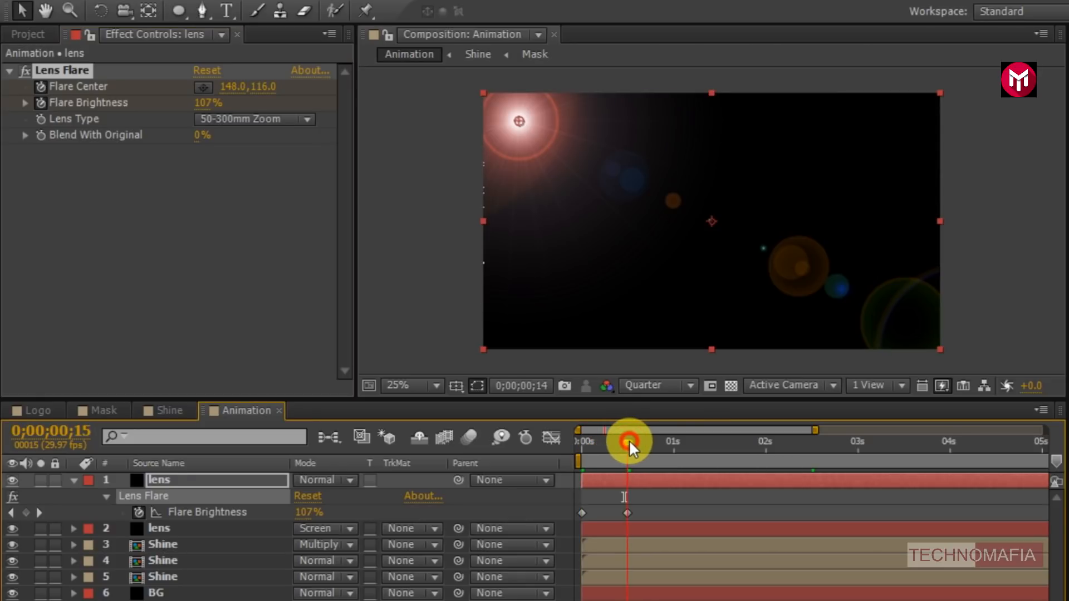
drag(518, 120, 439, 116)
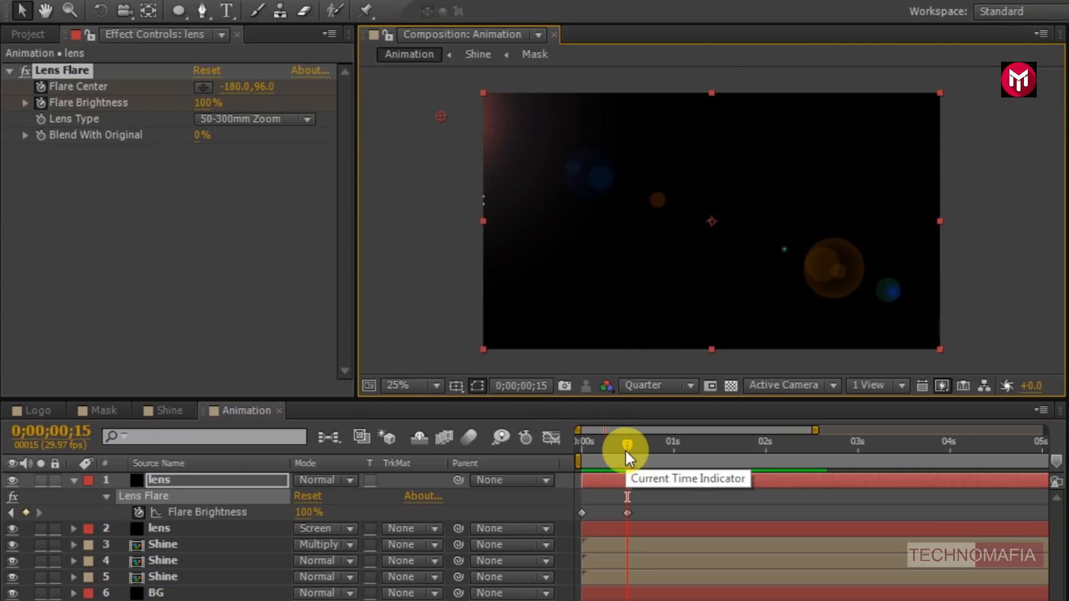
Step: Collapse the uppermost lens layer's properties and set its blending mode to Screen
click(75, 479)
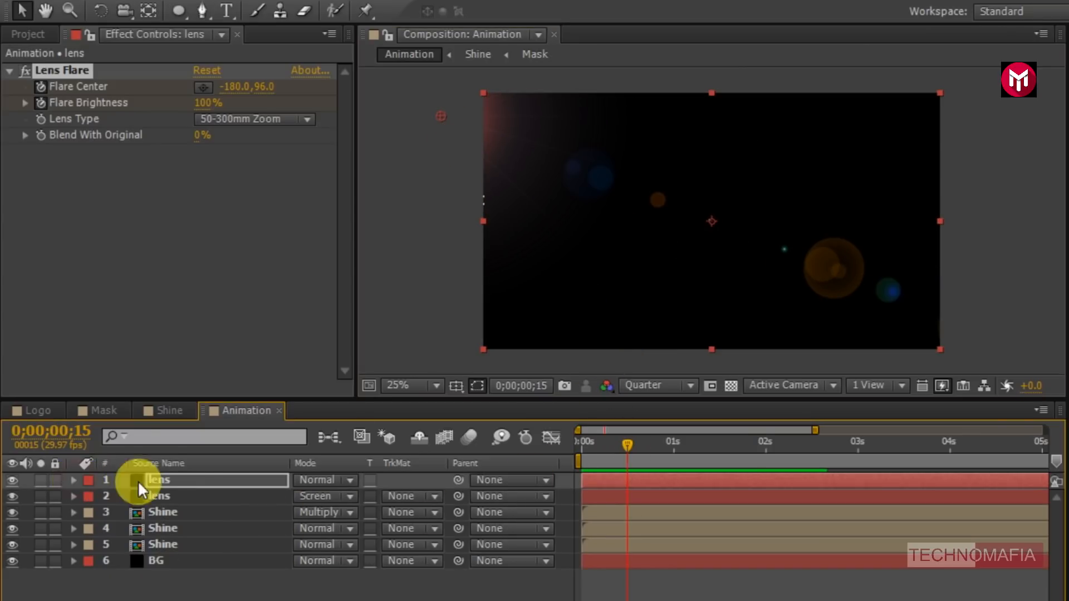
click(309, 479)
click(371, 273)
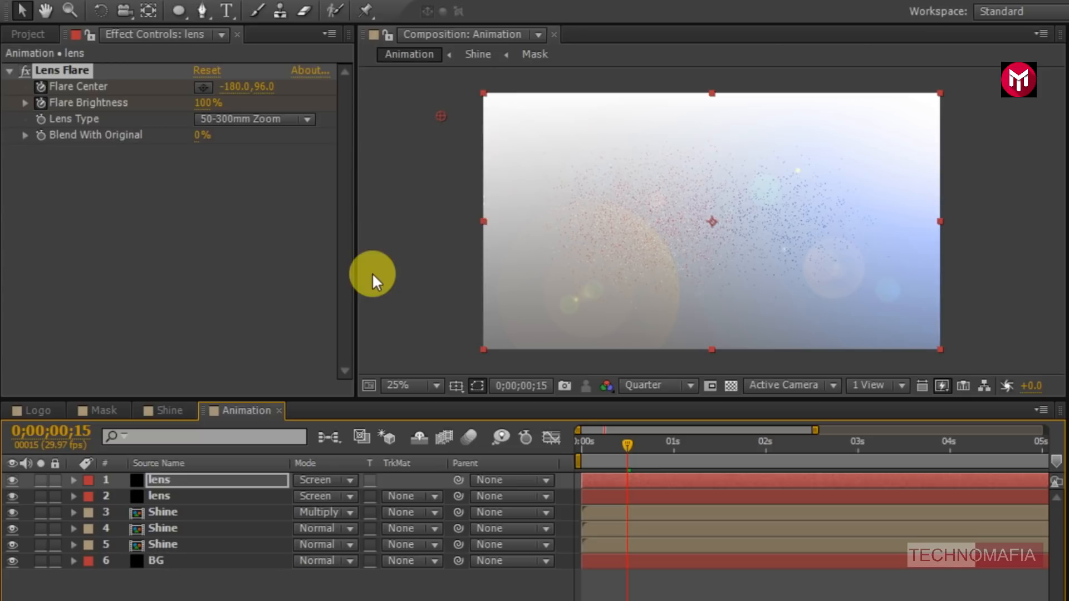
Step: Add another copy of the Shine composition directly above the BG layer and make it a 3D layer
click(31, 34)
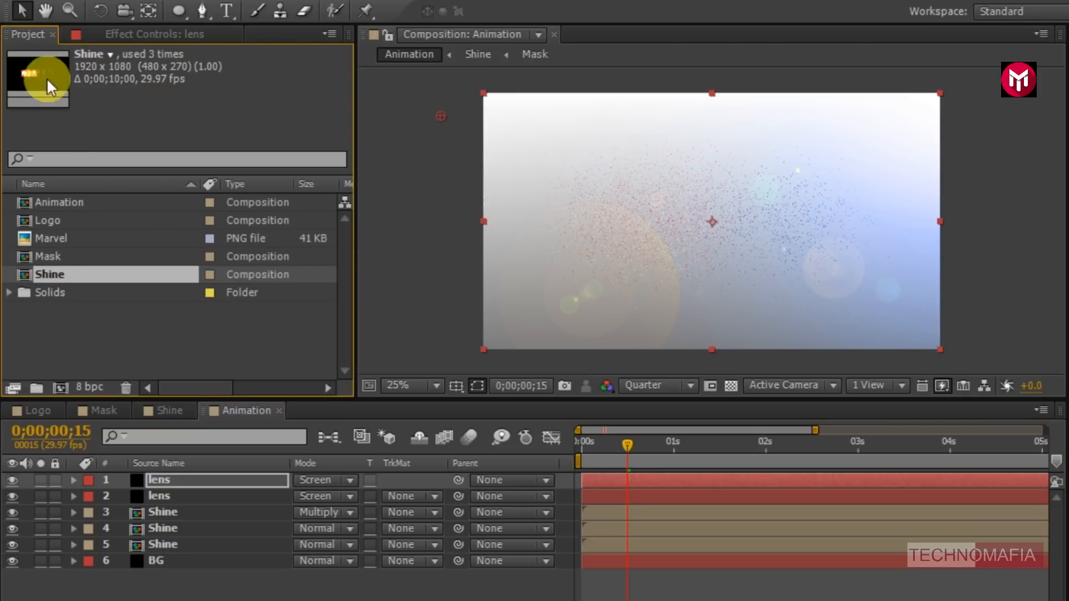
drag(55, 273, 192, 545)
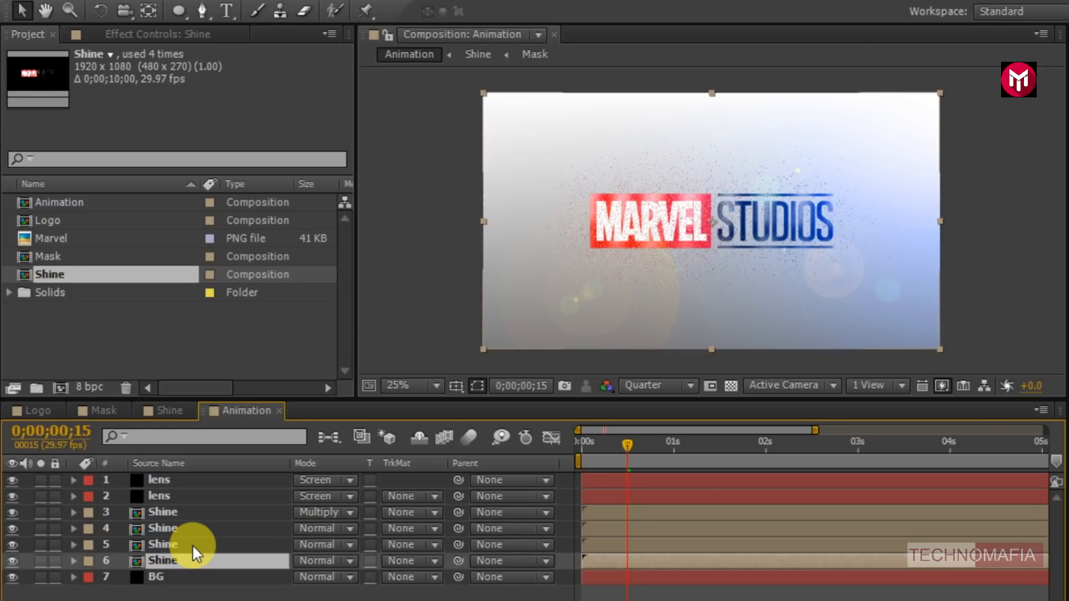
key(F4)
click(400, 561)
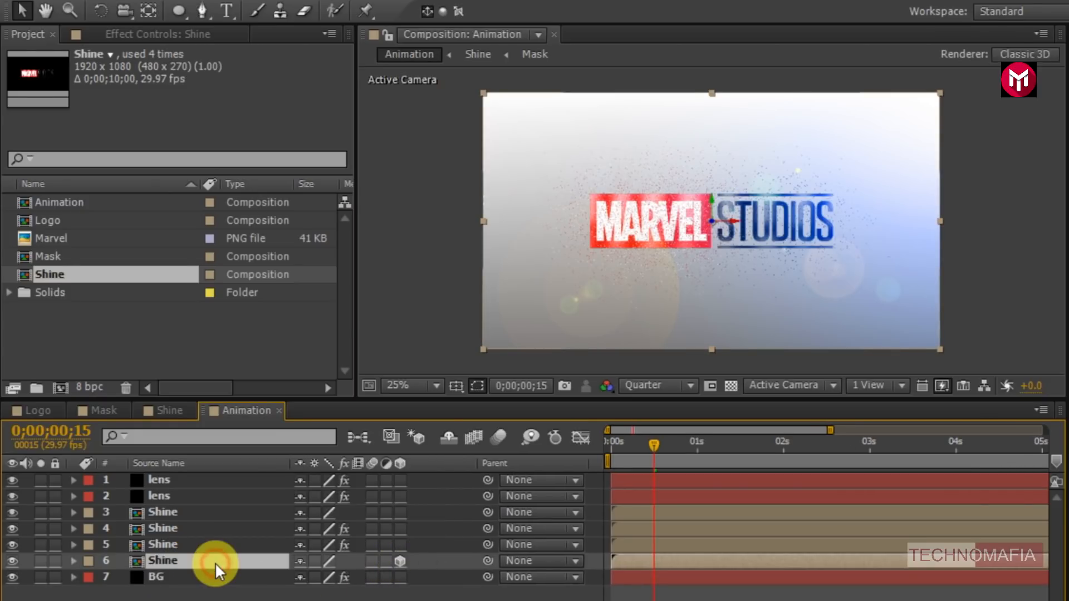
Step: Apply the Fill effect to the 3D Shine layer and set its color to black, 000000
click(915, 56)
text(fill)
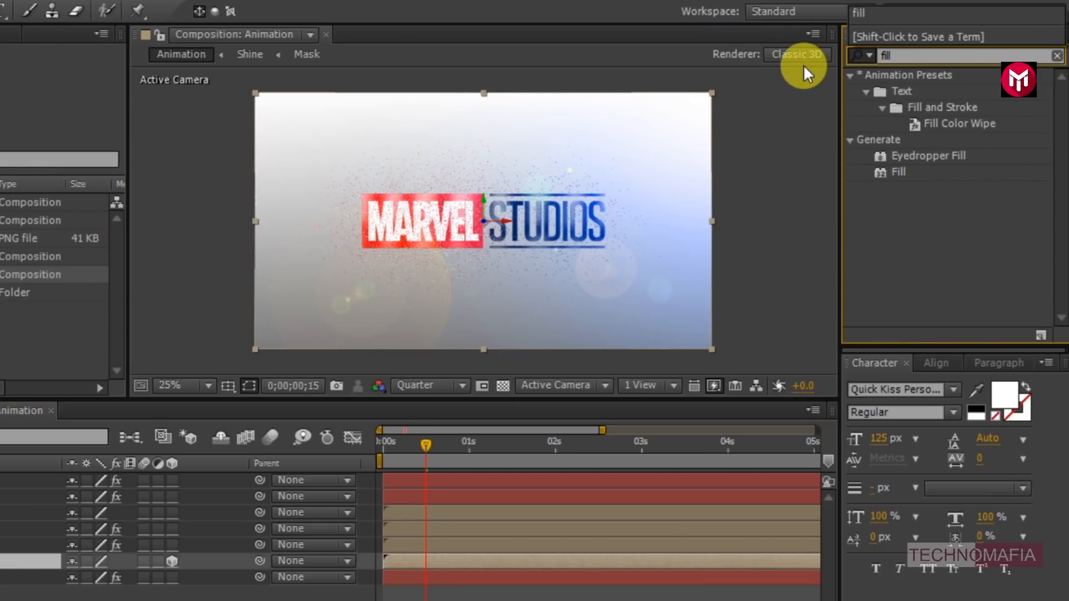
double_click(898, 172)
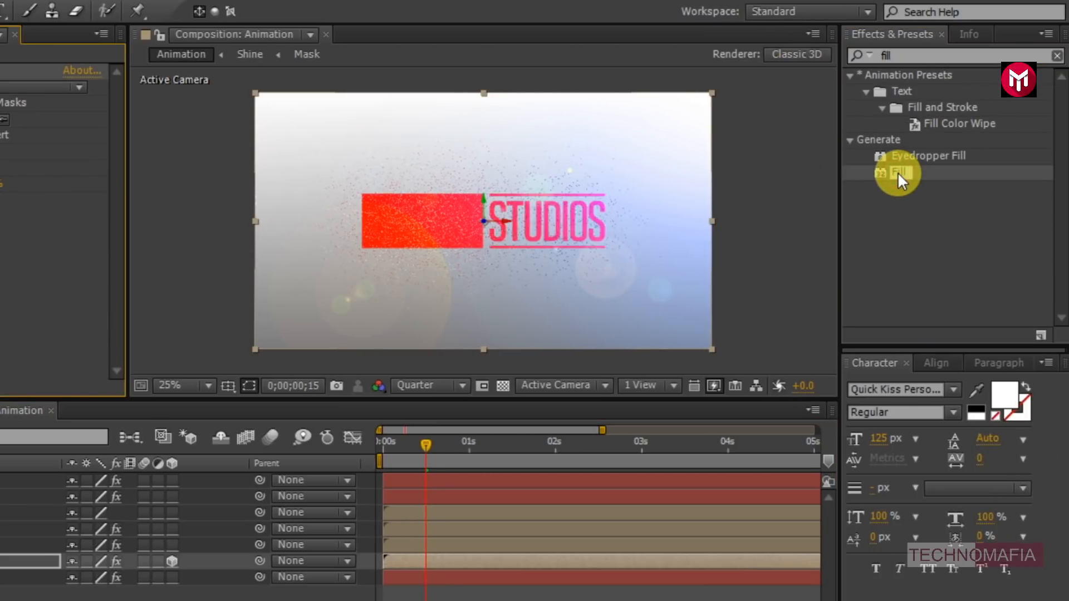
click(60, 120)
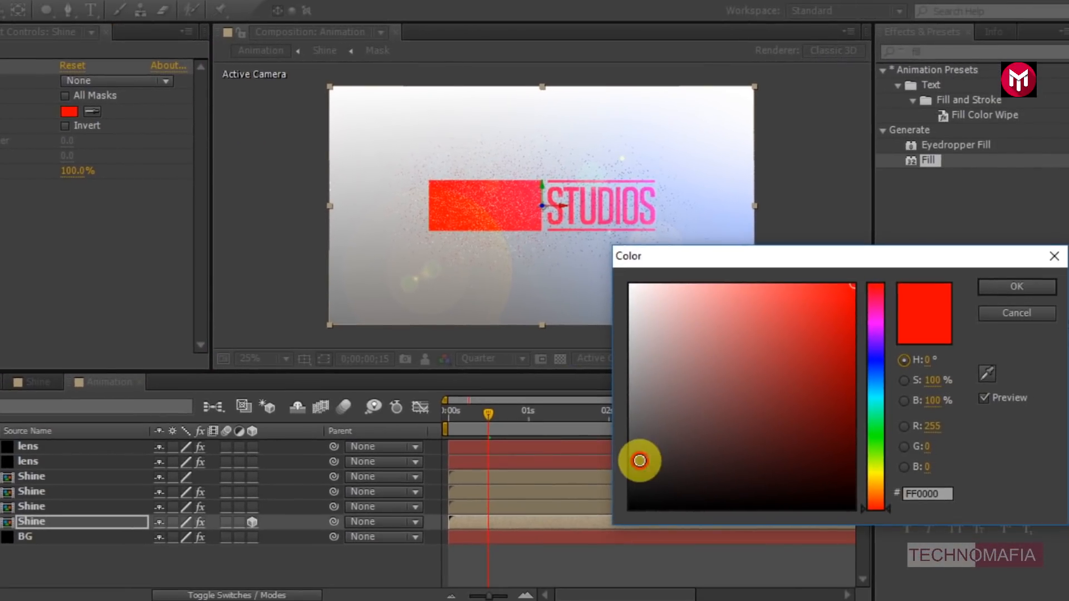
drag(716, 473, 709, 525)
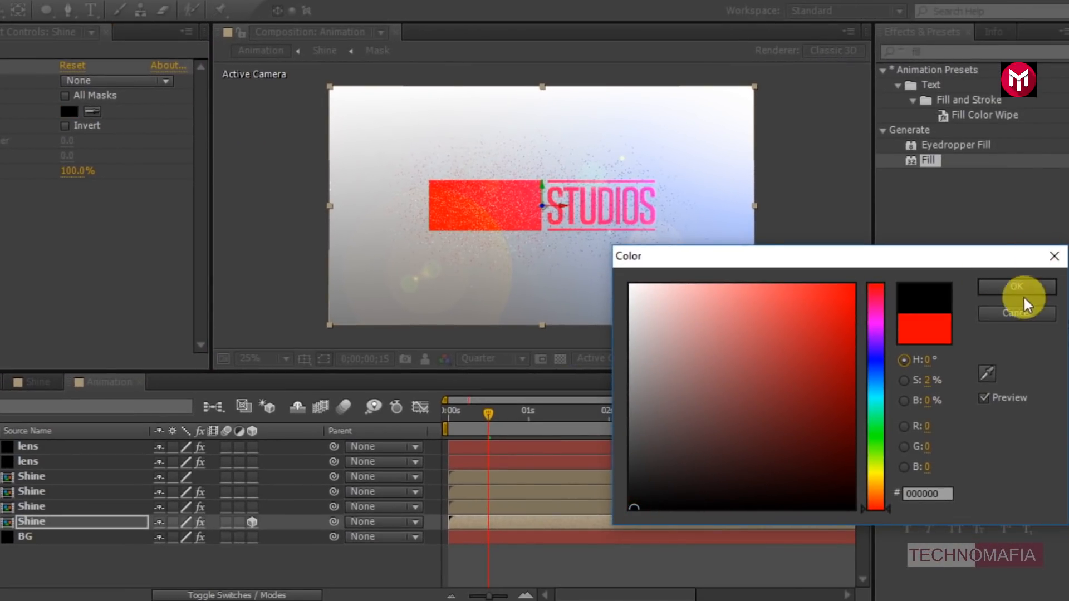
click(1068, 294)
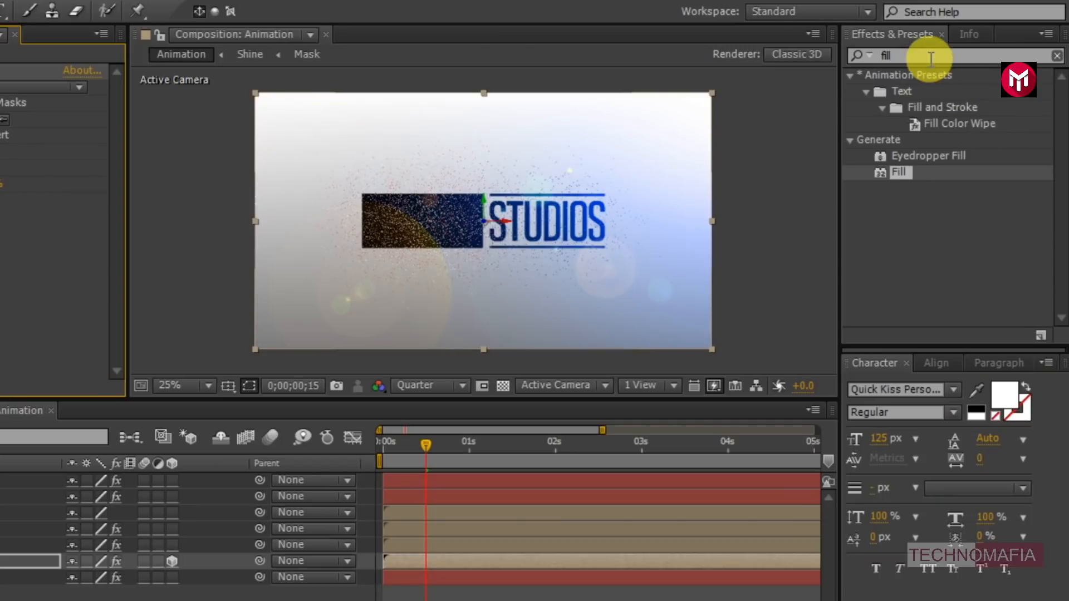
Step: Apply the Fast Blur effect to the 3D Shine layer and set its blurriness to 300
click(888, 53)
text(fast)
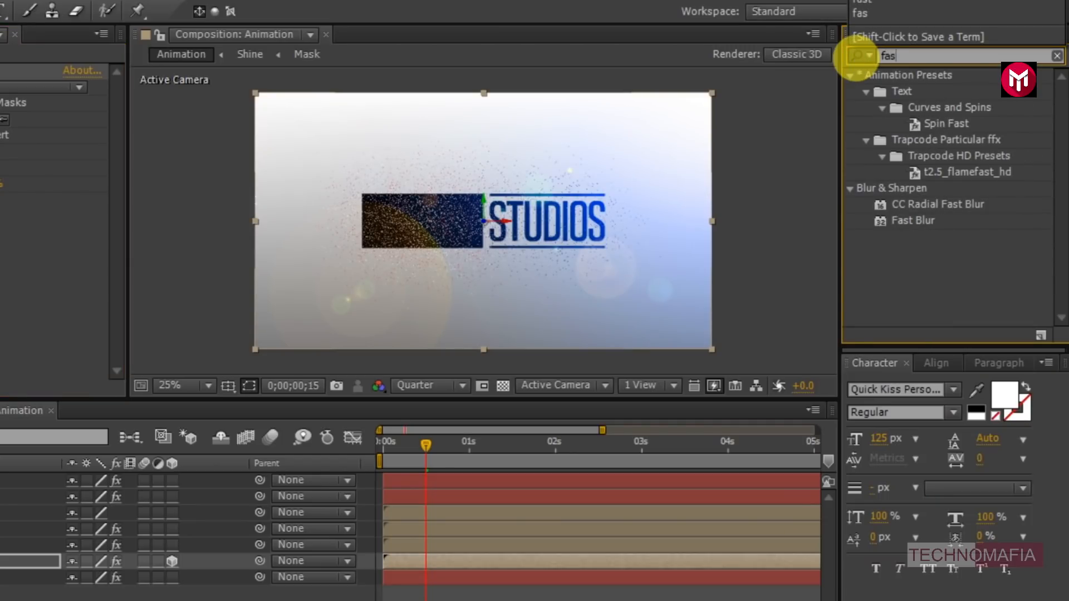
double_click(897, 220)
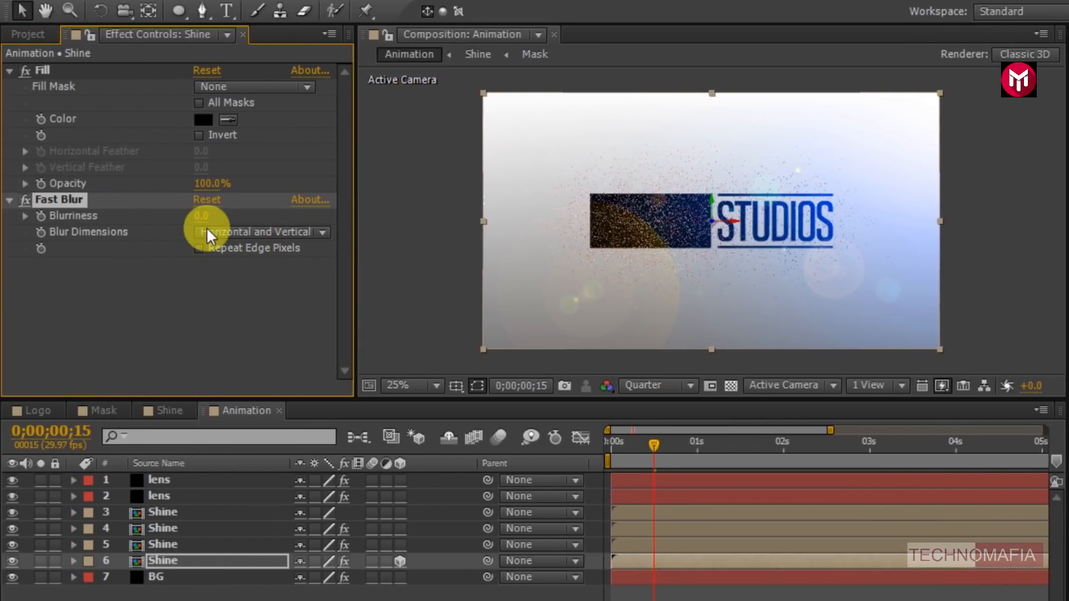
click(201, 216)
text(3)
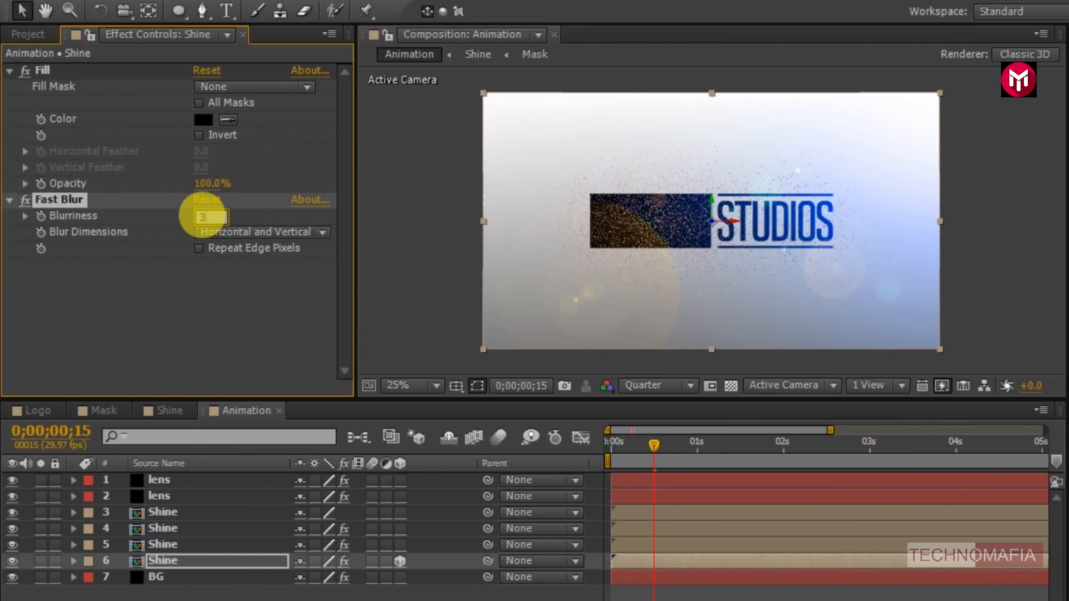
text(00)
key(Return)
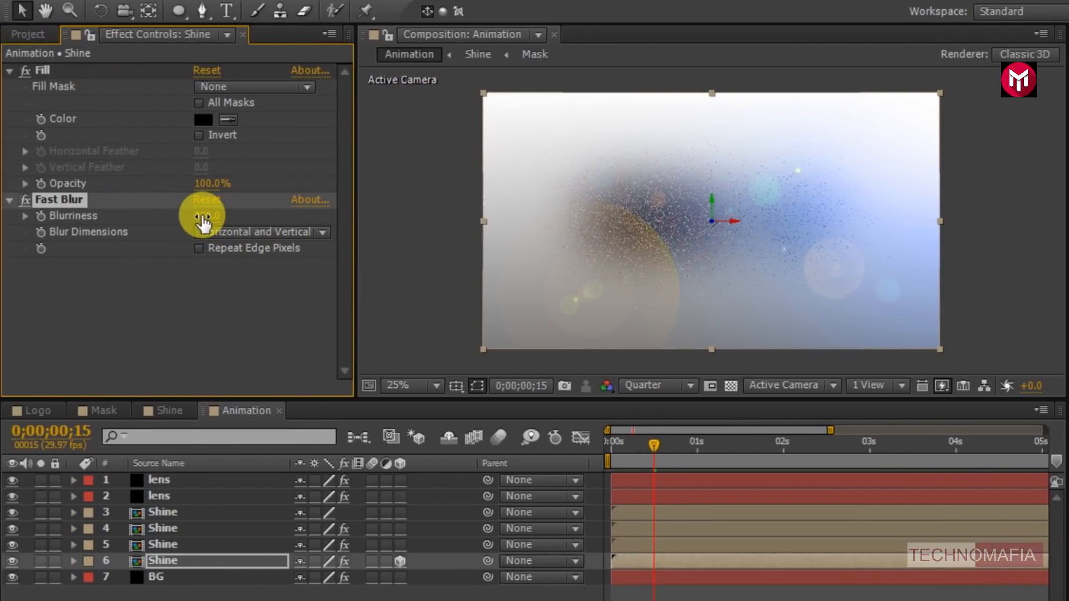
Step: Scale the blurred 3D Shine layer down to 50% on all axes
key(s)
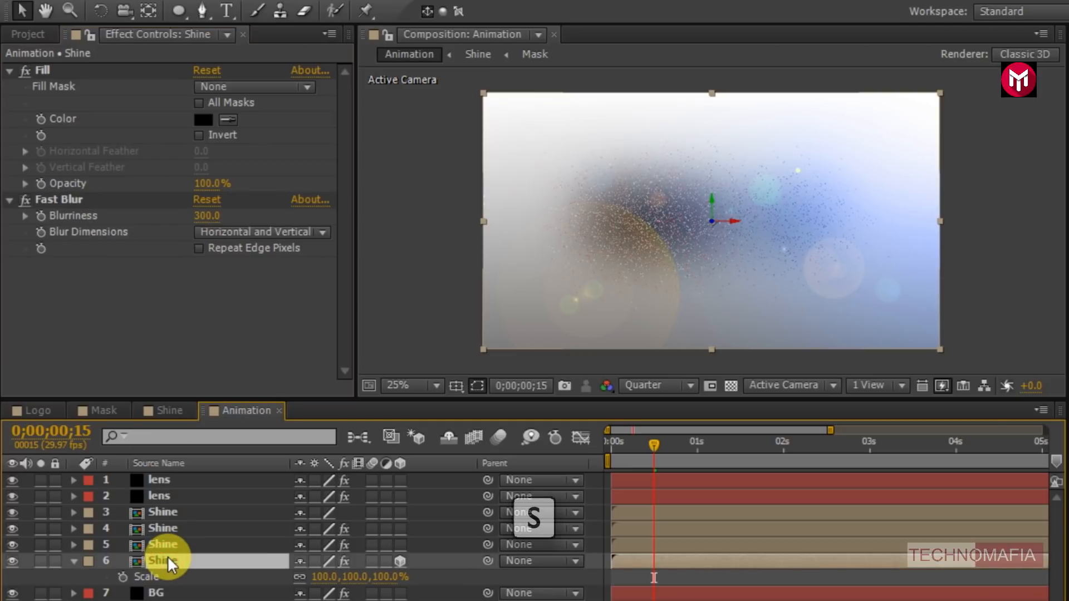
click(352, 577)
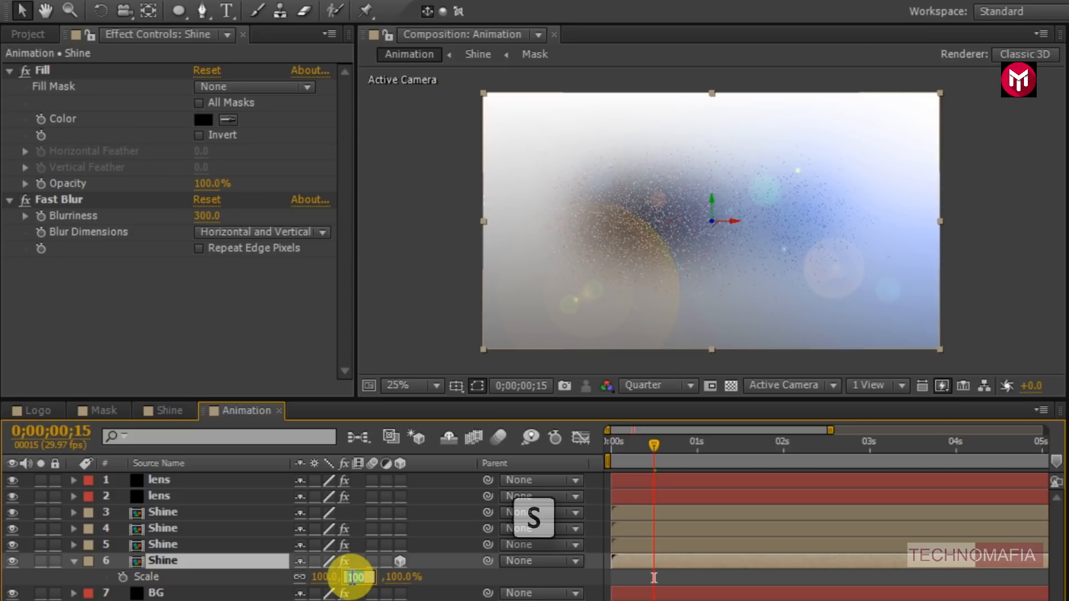
text(50)
key(Return)
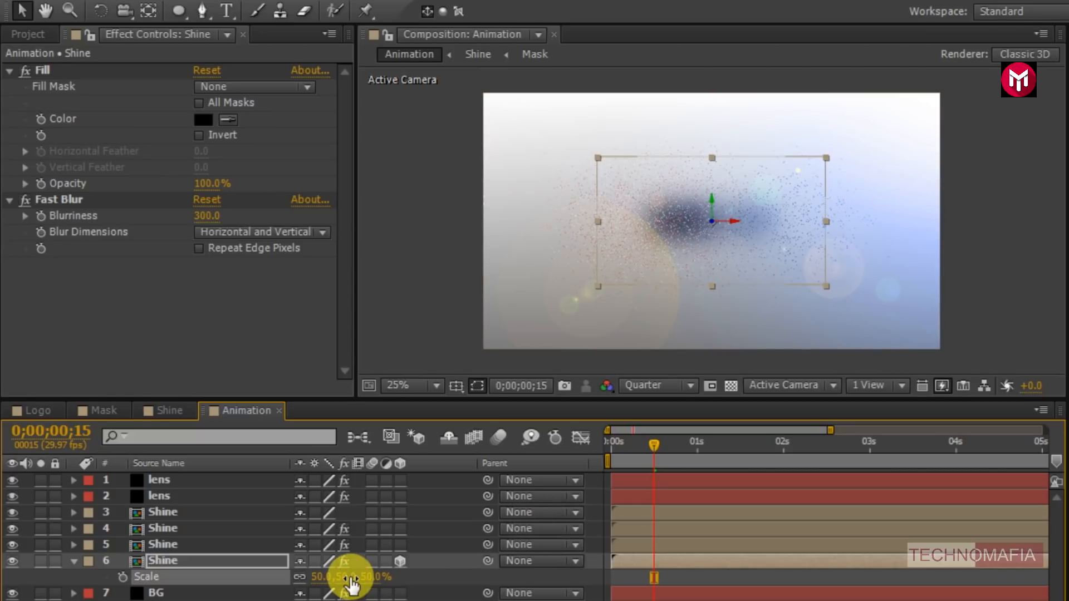
Step: Set the 3D Shine layer's X Rotation to -90° so it lies flat as a shadow
key(r)
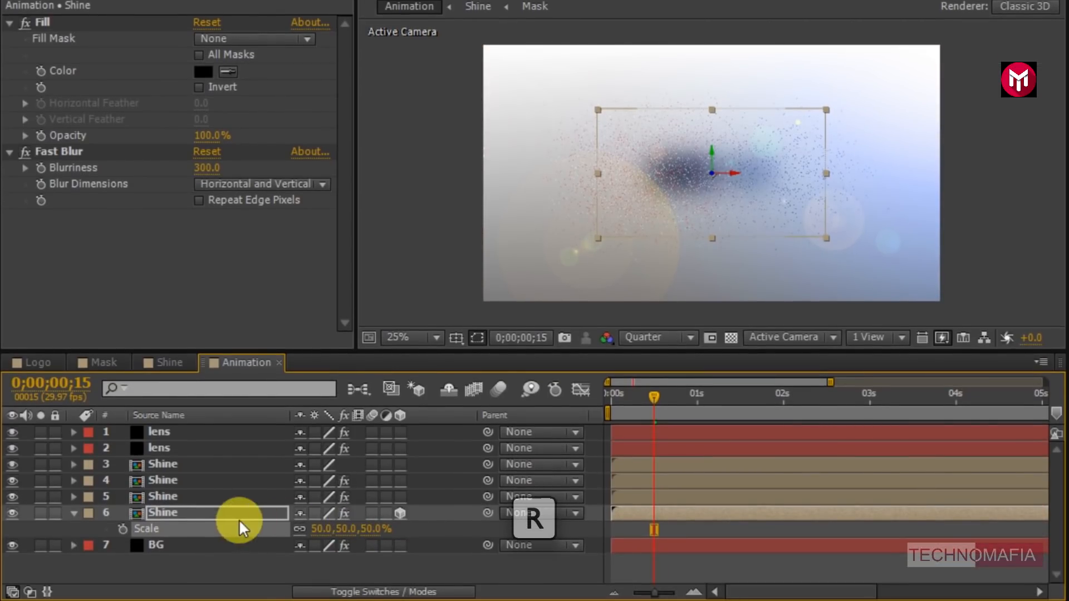
key(r)
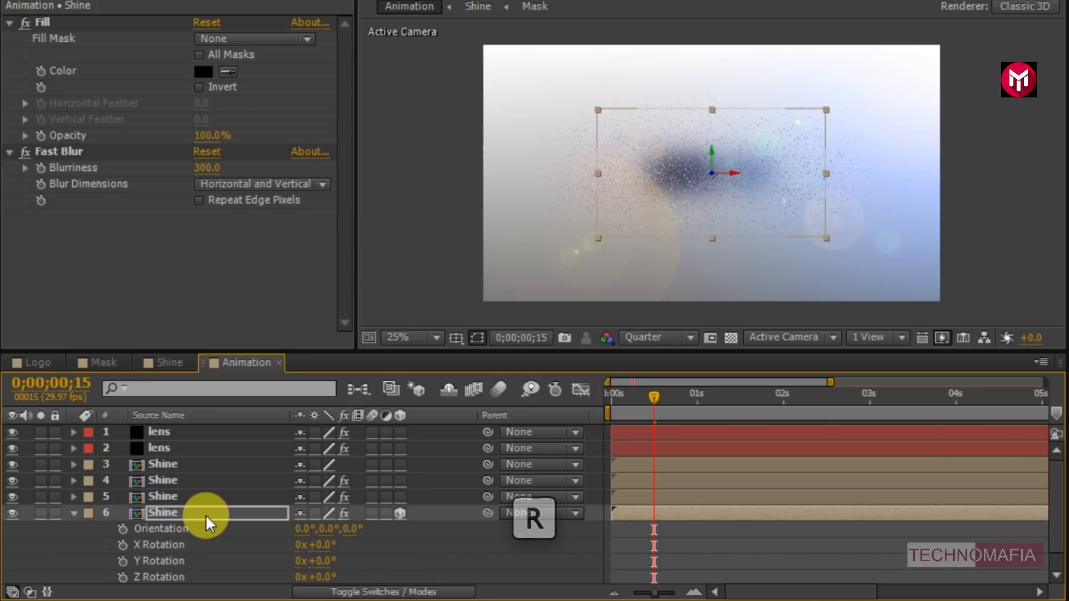
click(275, 548)
click(325, 547)
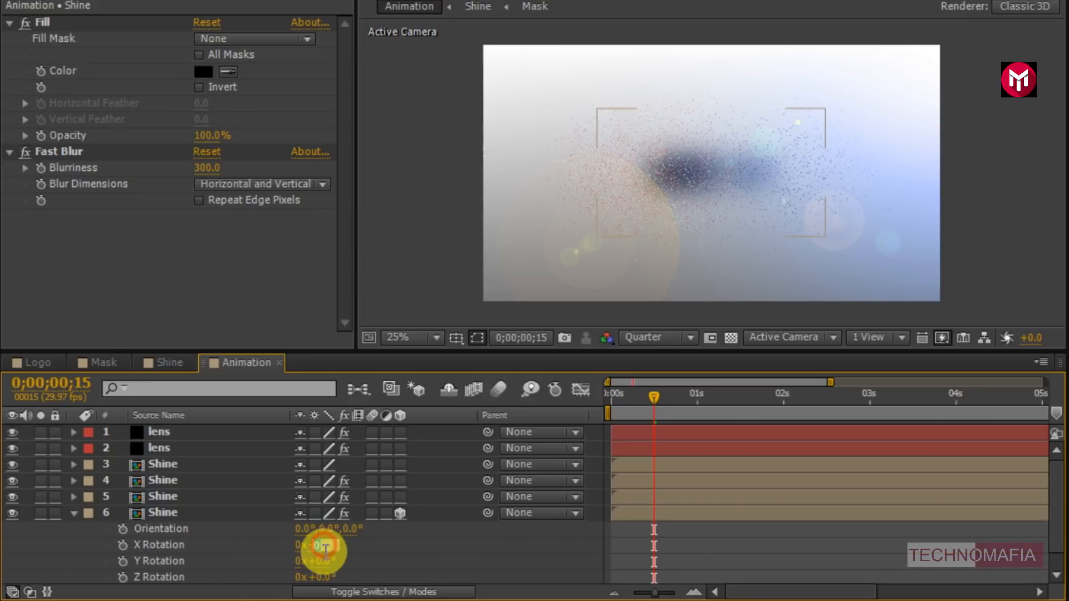
text(-90)
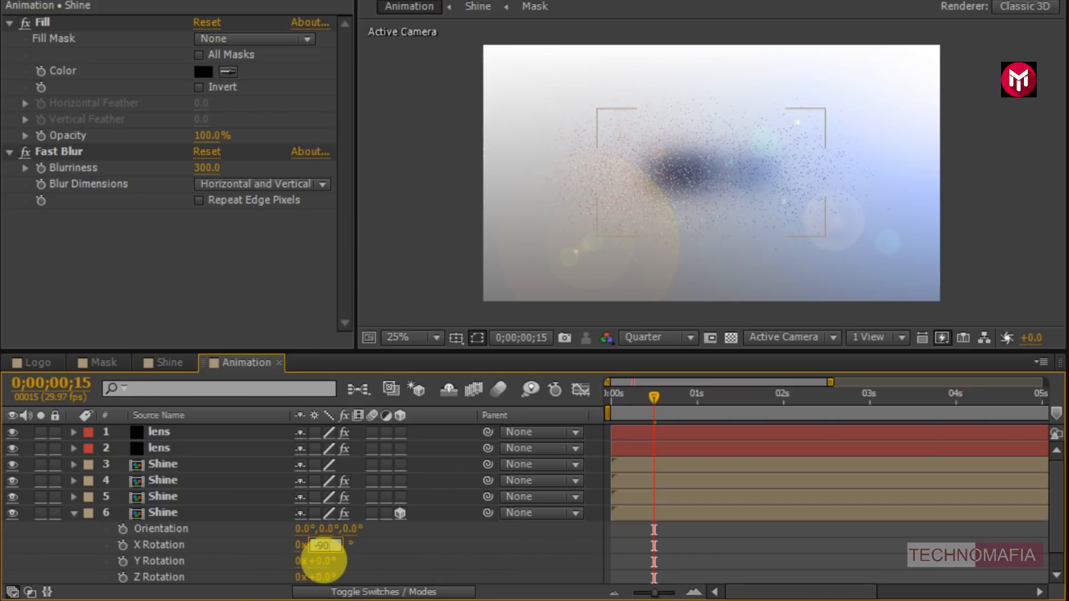
key(Return)
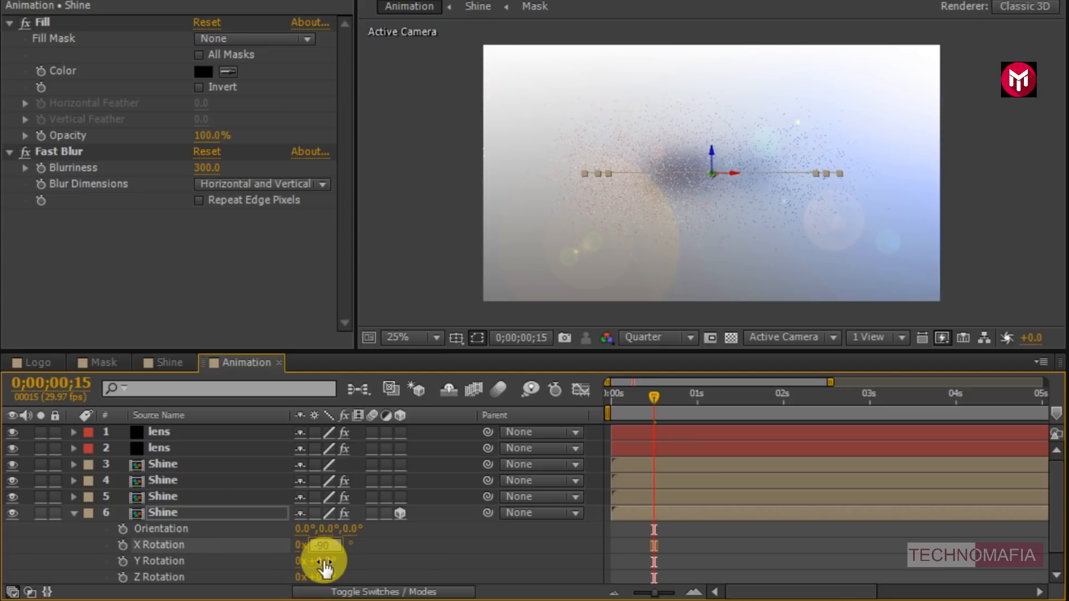
Step: Collapse the shadow layer's properties and move the shadow just below the logo, roughly centered under it
click(72, 514)
drag(688, 171, 707, 219)
click(842, 397)
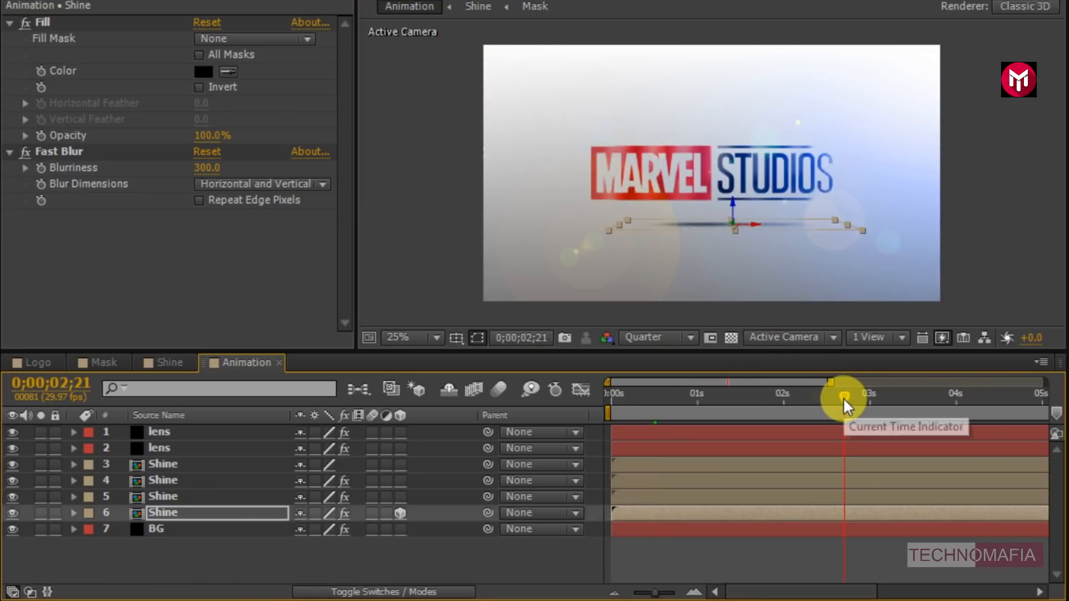
mouse_move(704, 224)
mouse_down()
mouse_move(680, 223)
mouse_move(689, 223)
mouse_up()
Step: Add an Opacity keyframe of 0% to the shadow layer at 0;00;00;25
click(671, 396)
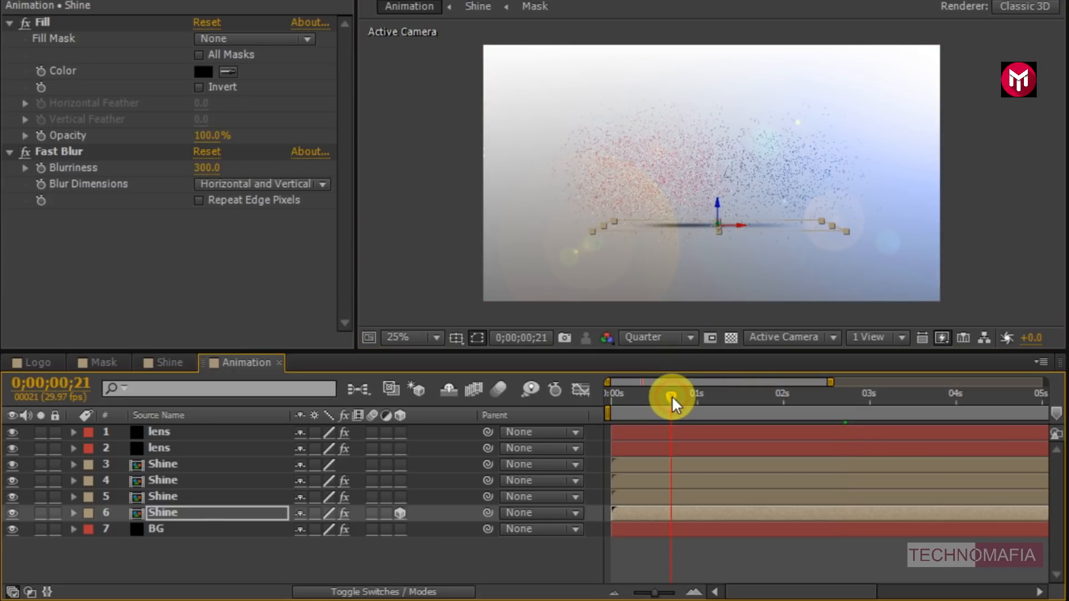
drag(671, 395, 683, 396)
key(t)
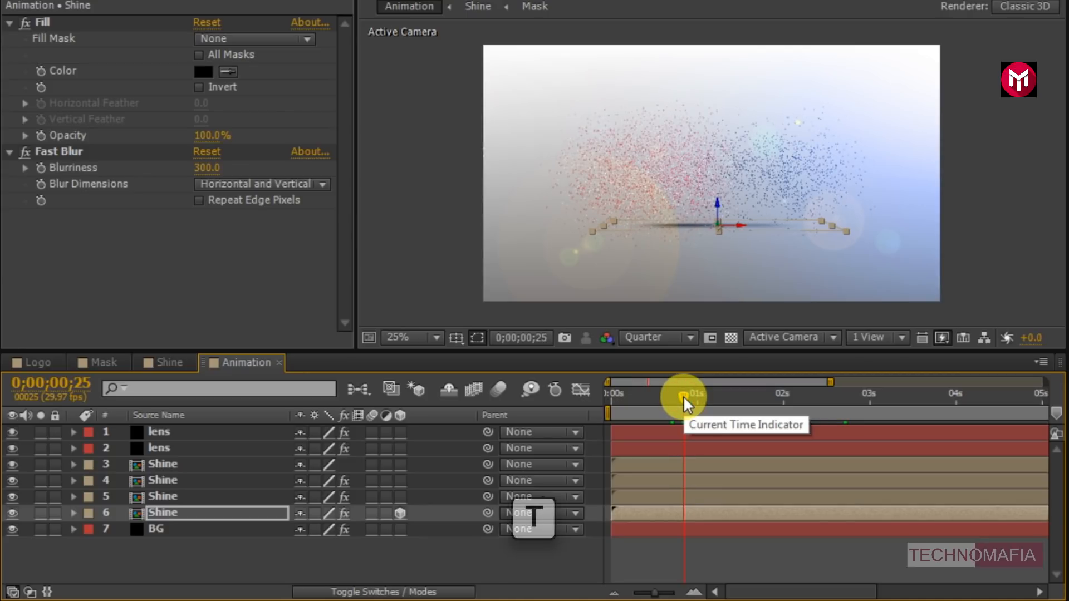
key(t)
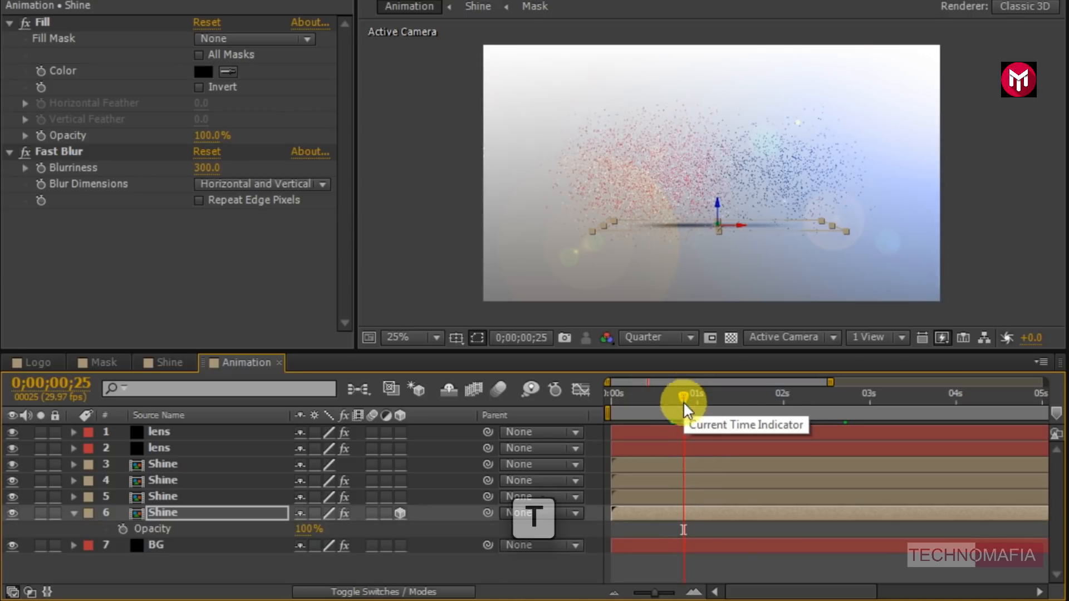
click(122, 529)
click(307, 529)
text(0)
key(Return)
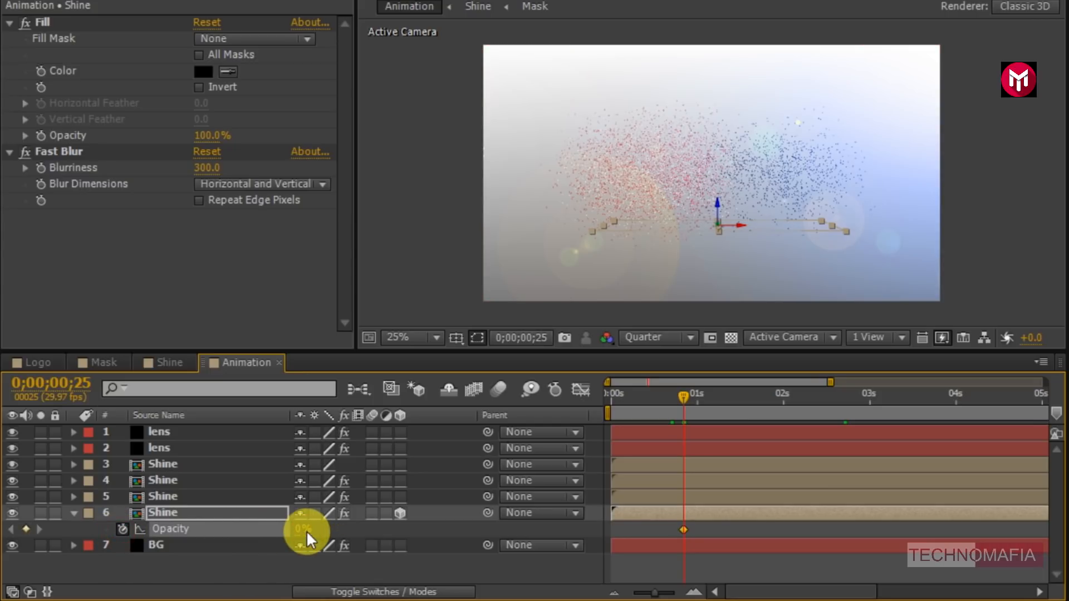
Step: Keyframe the shadow layer's Opacity to 100% at 0;00;01;25 and collapse its properties
click(754, 396)
drag(754, 397, 768, 396)
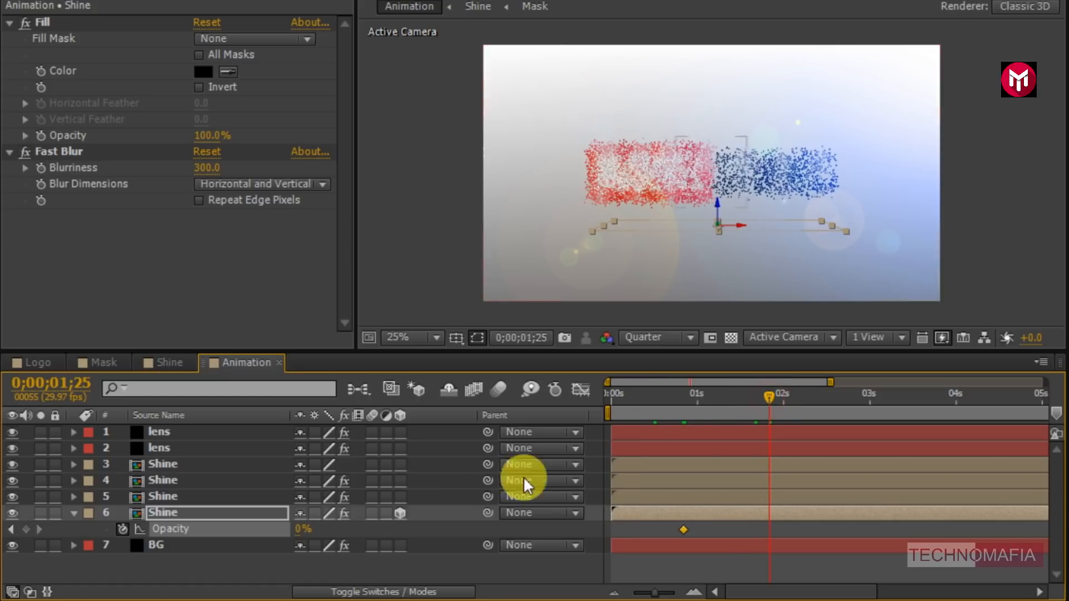
click(298, 529)
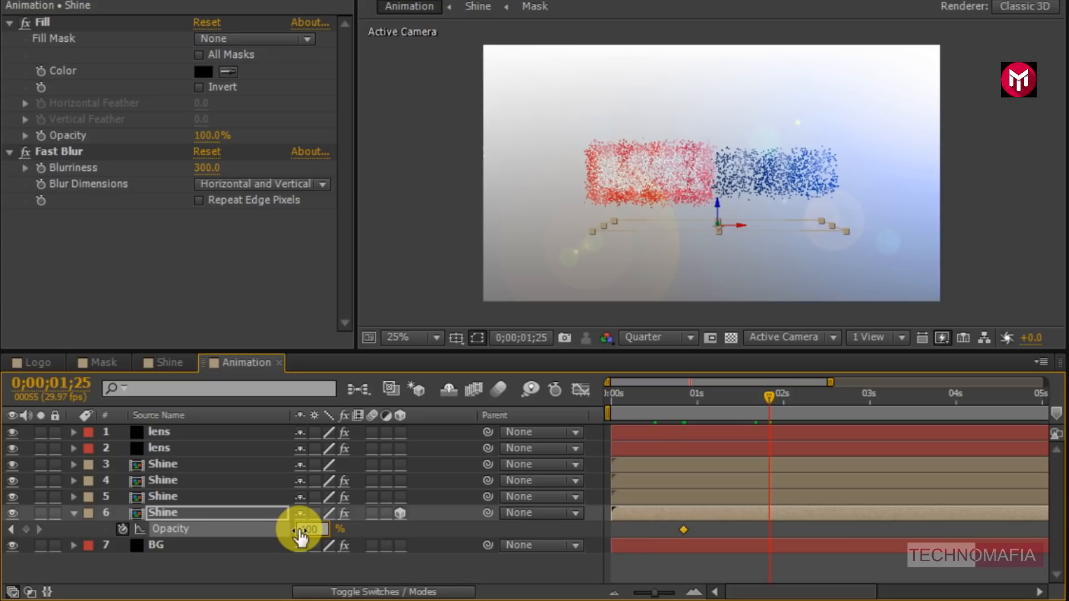
key(Return)
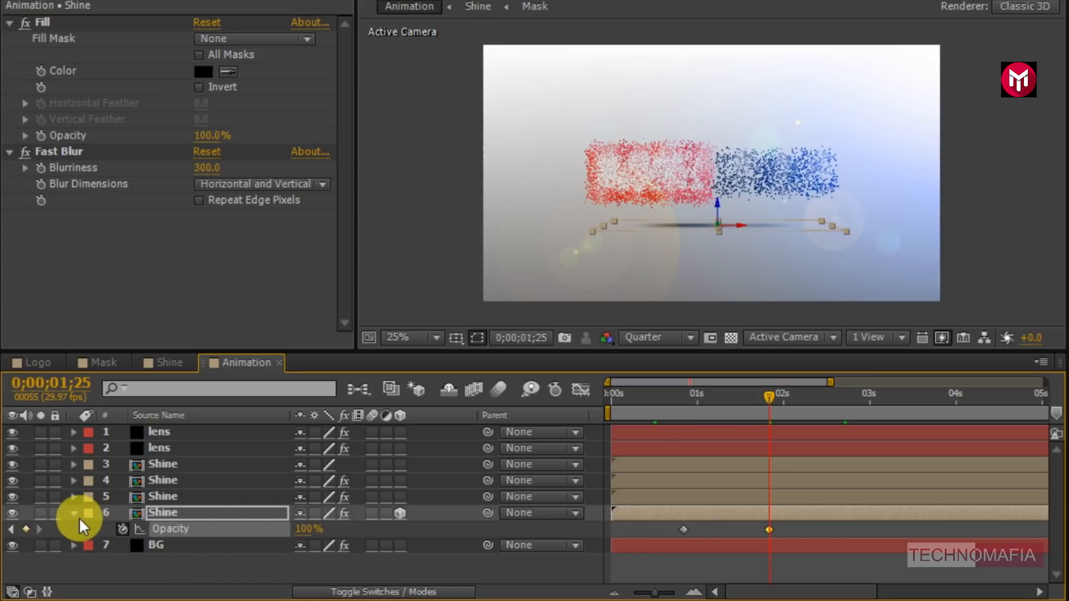
click(75, 513)
Step: Add a new two-node camera with the 50mm preset to the Animation composition
click(212, 554)
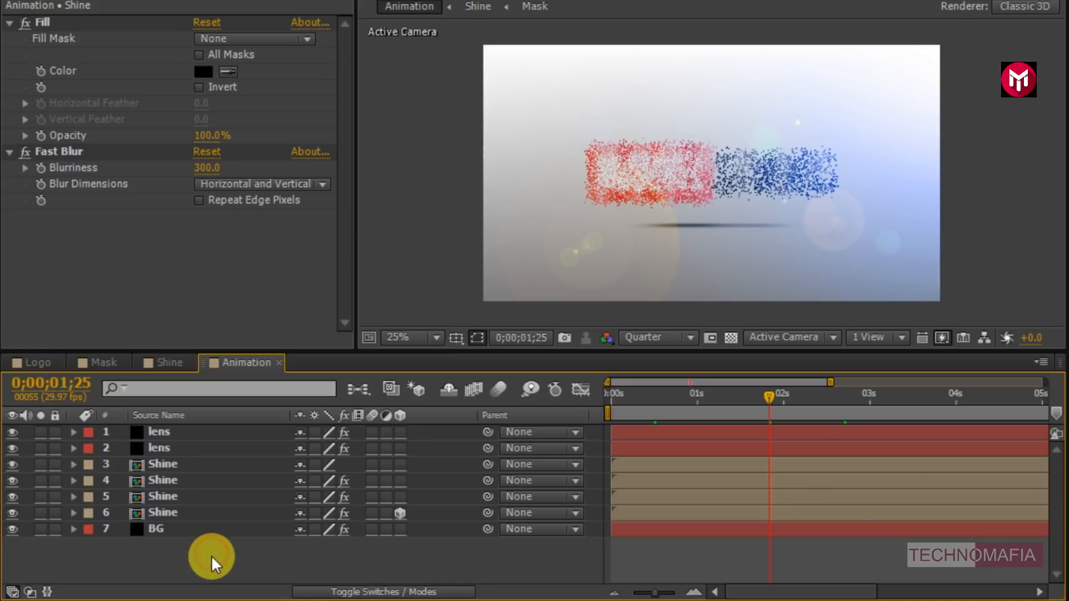
right_click(207, 565)
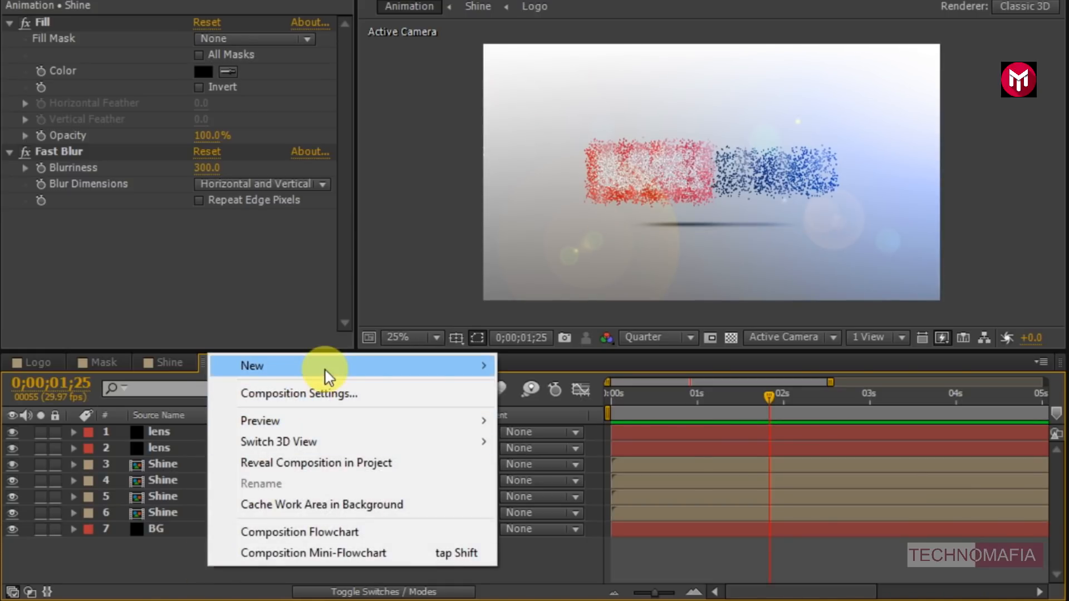
mouse_move(326, 371)
click(570, 451)
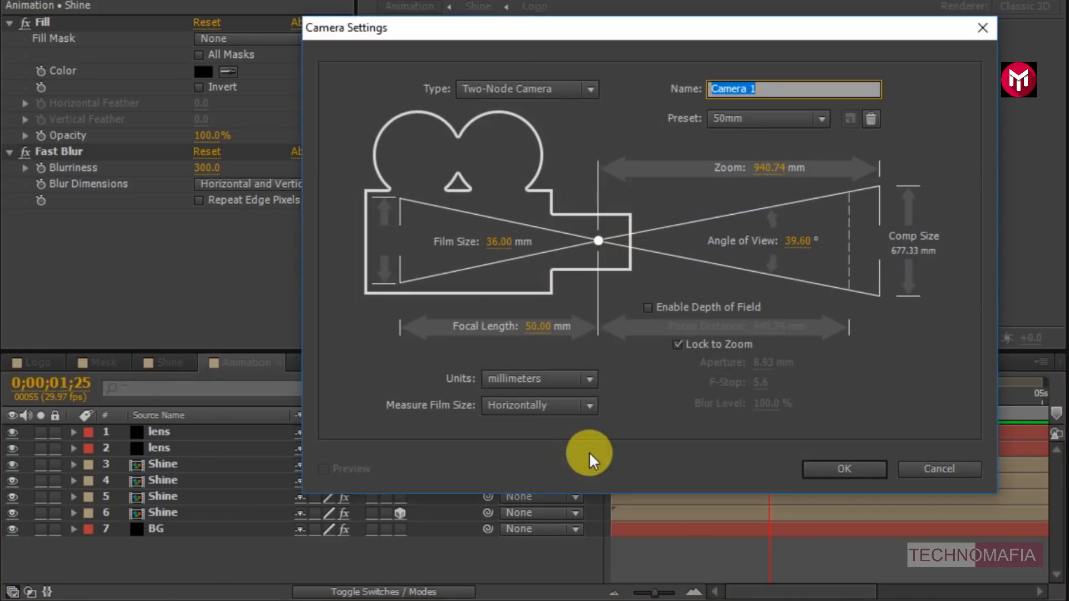
click(818, 469)
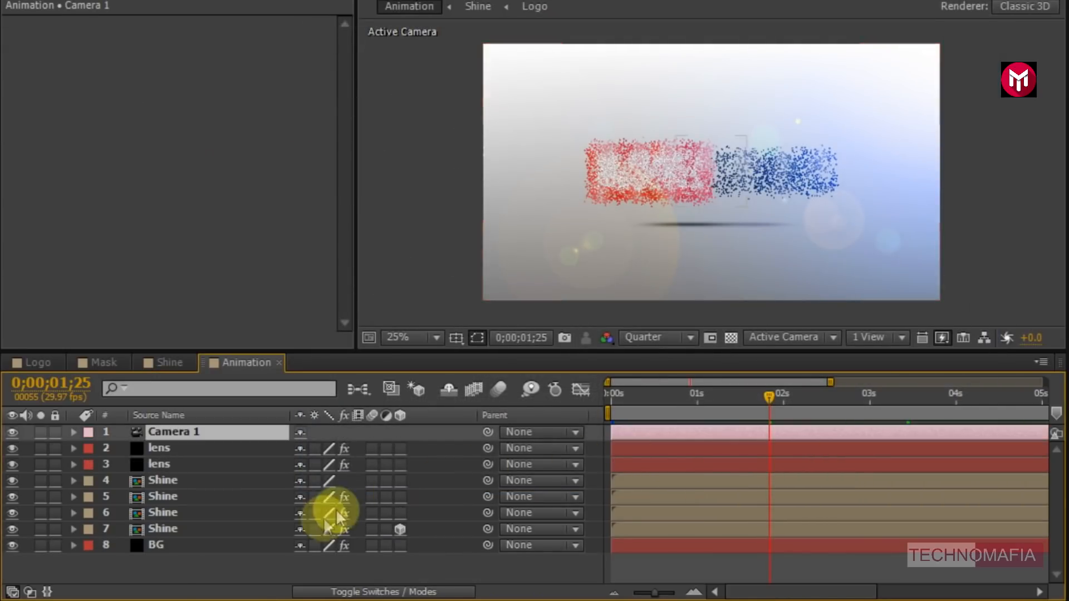
Step: Add a null object as a 3D layer and parent the camera to it
right_click(243, 565)
mouse_move(352, 367)
click(599, 476)
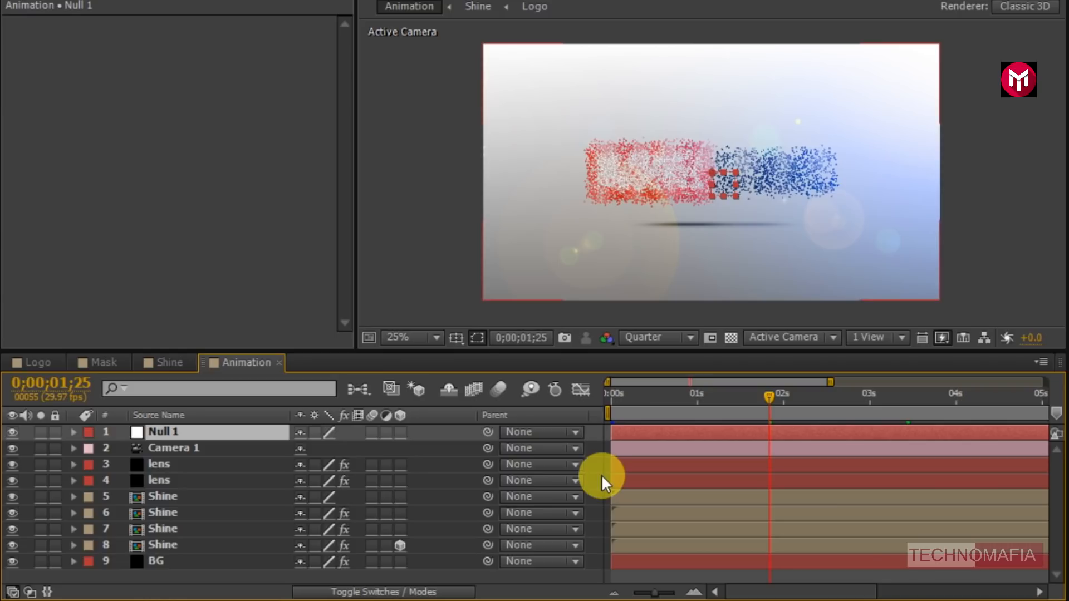
click(400, 432)
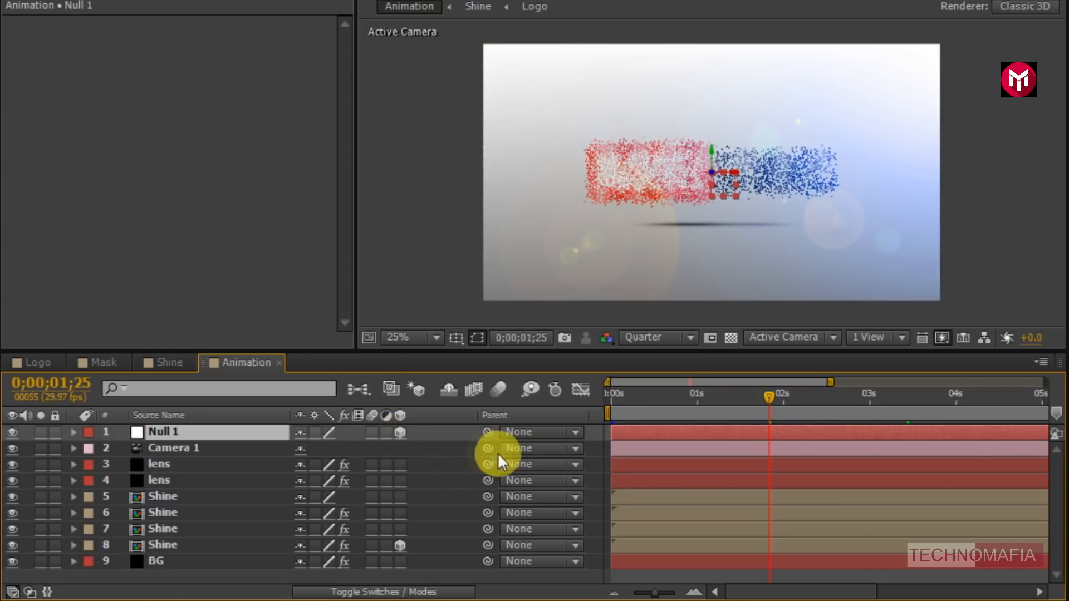
click(525, 451)
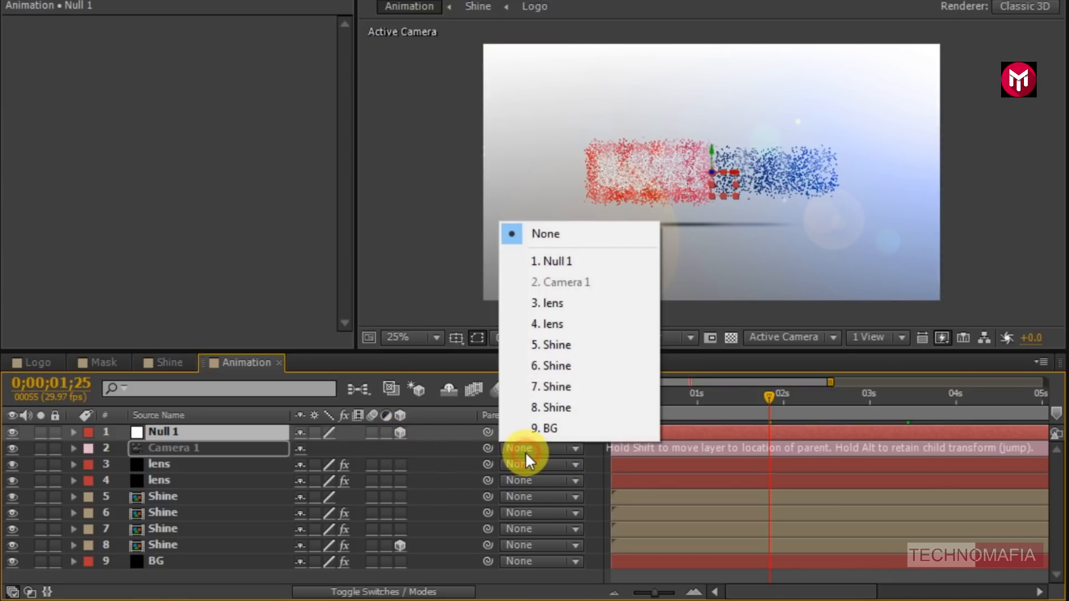
click(536, 271)
Step: Add a Y Rotation keyframe of 1x+0.0° to the null at 0;00;00;00
key(r)
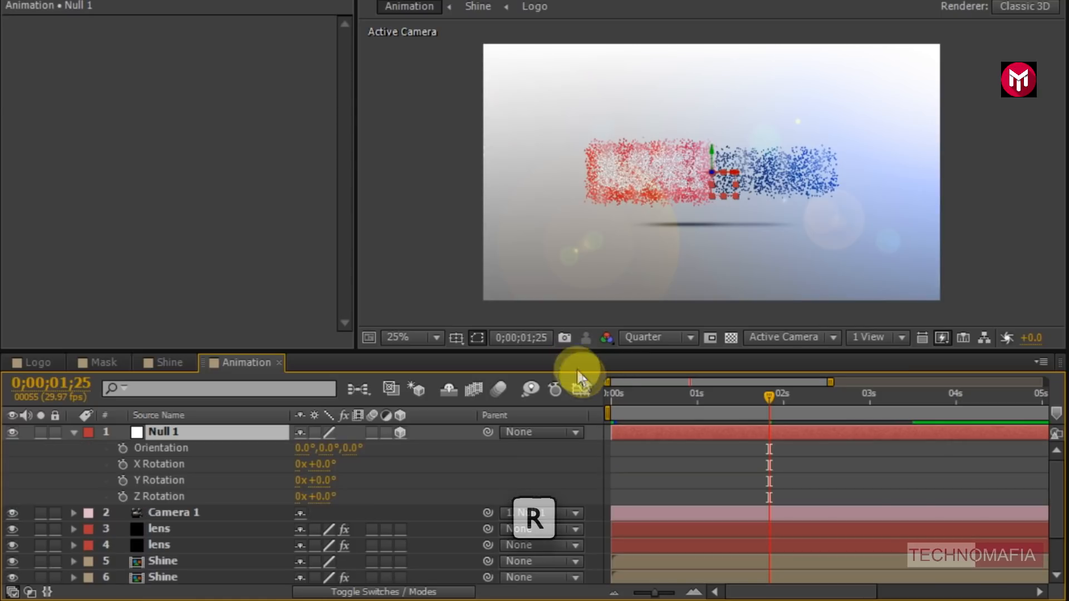
click(612, 393)
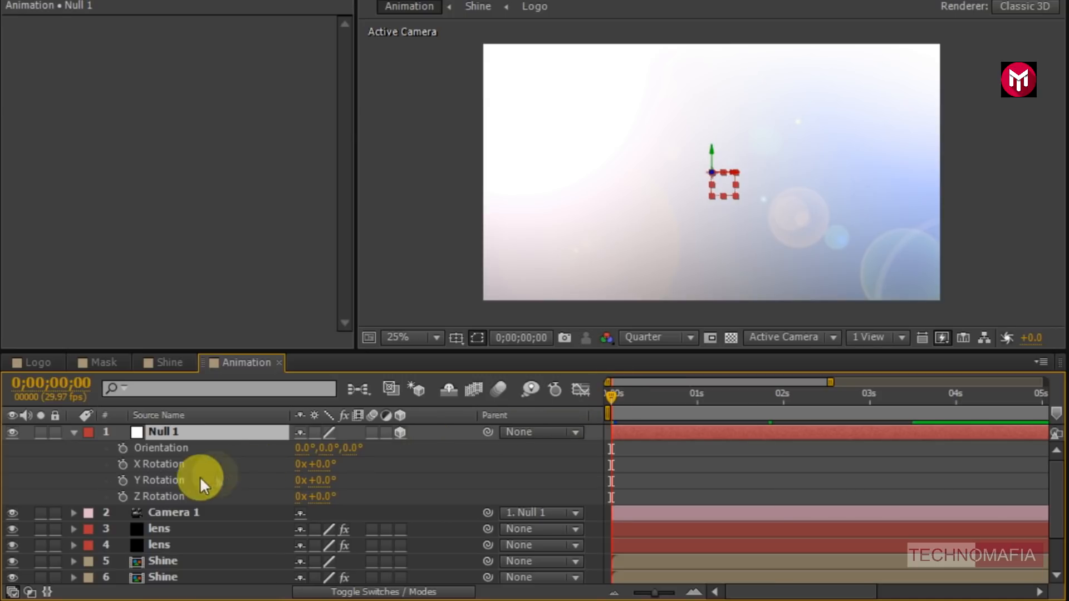
click(123, 481)
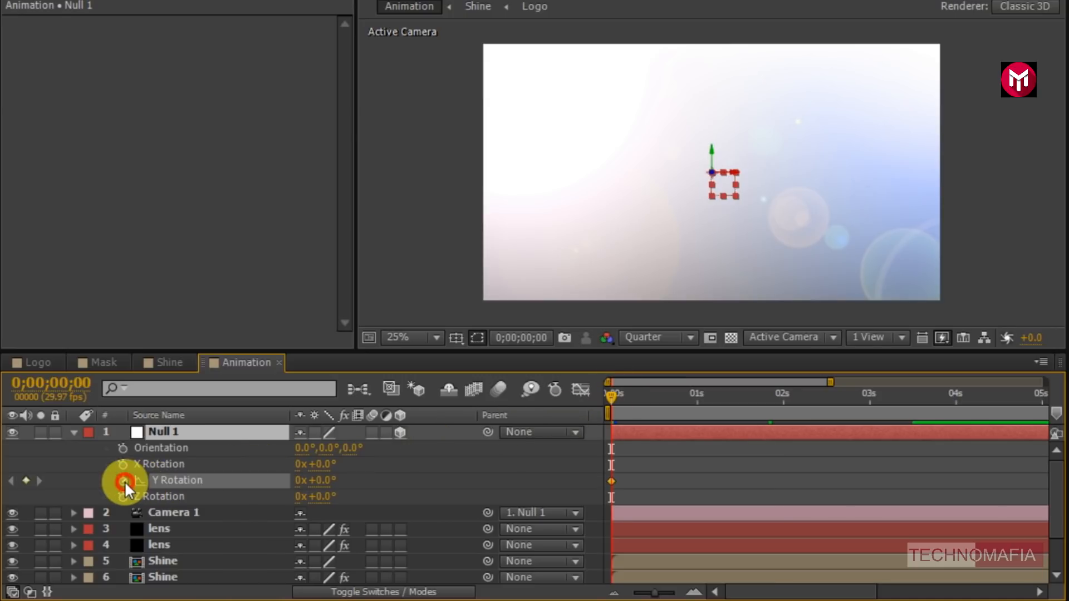
click(302, 482)
text(1)
key(Return)
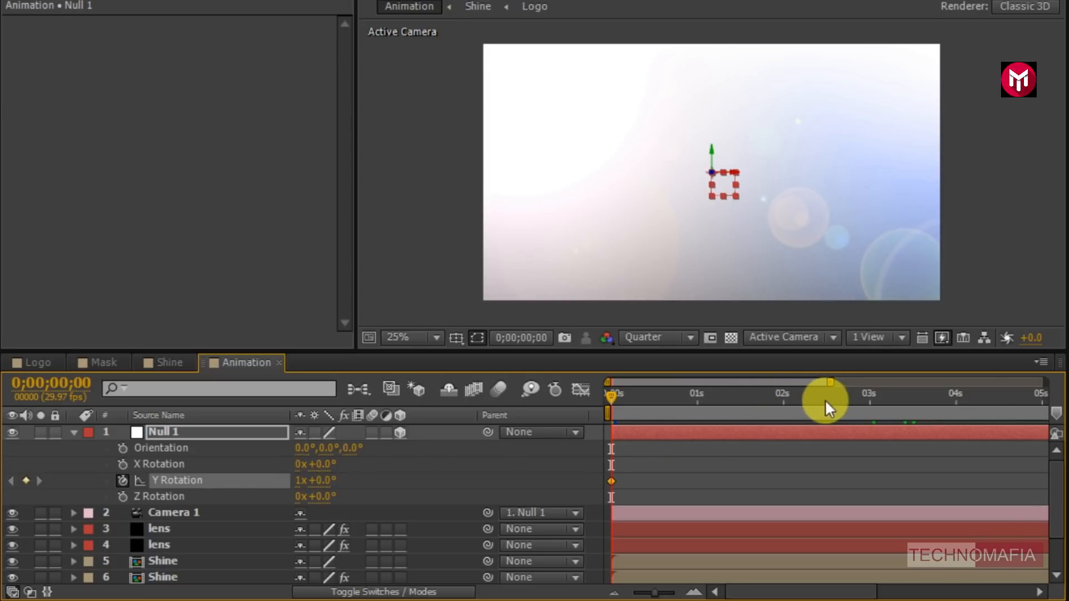
Step: Keyframe the null's Y Rotation to 0x+0.0° at 0;00;03;15
click(908, 395)
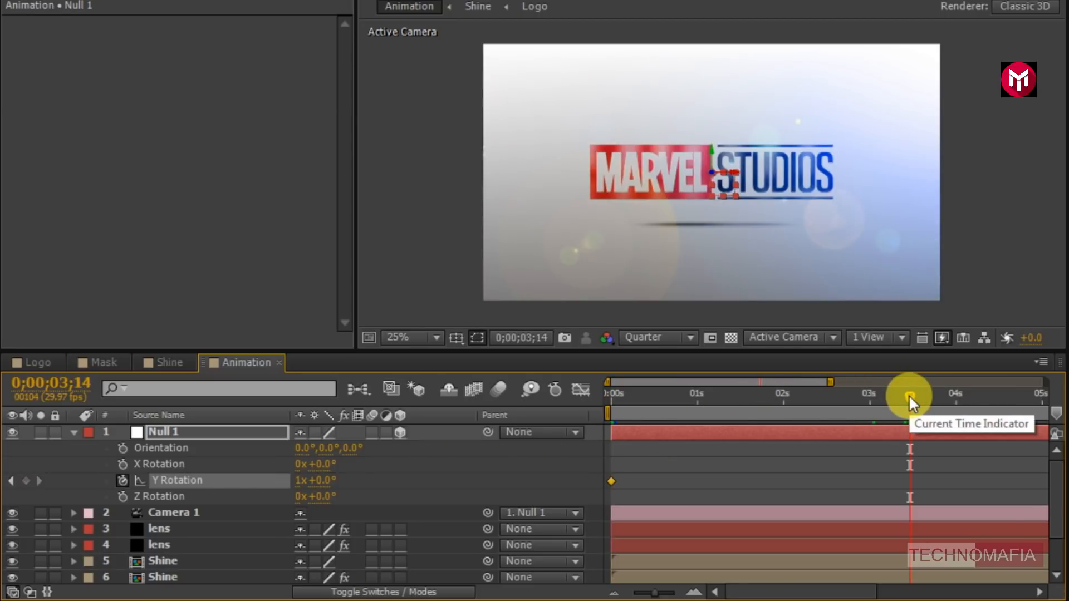
drag(908, 395, 911, 396)
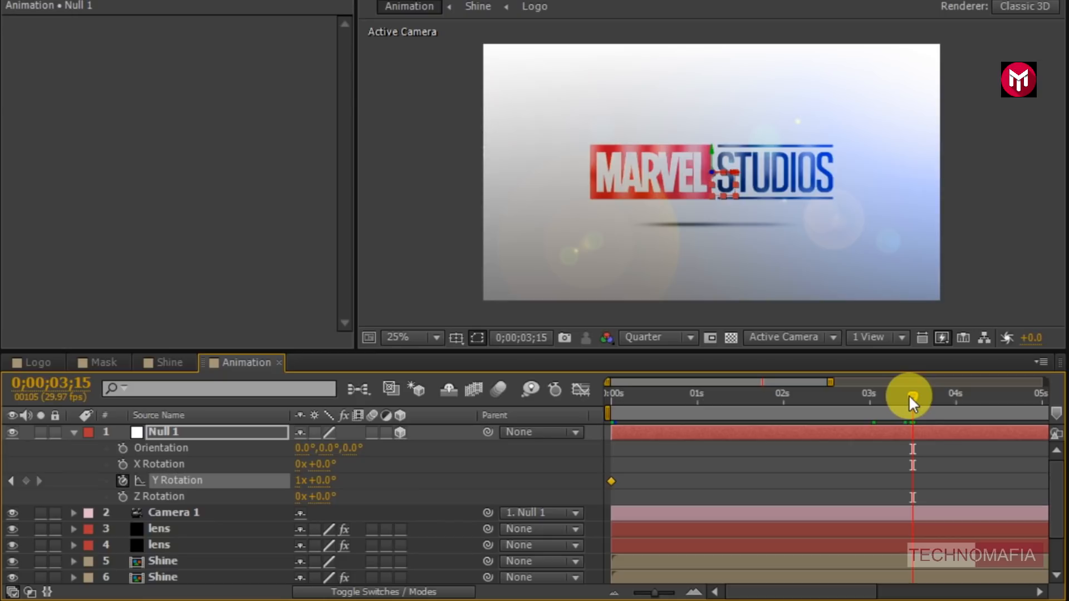
click(302, 479)
text(0)
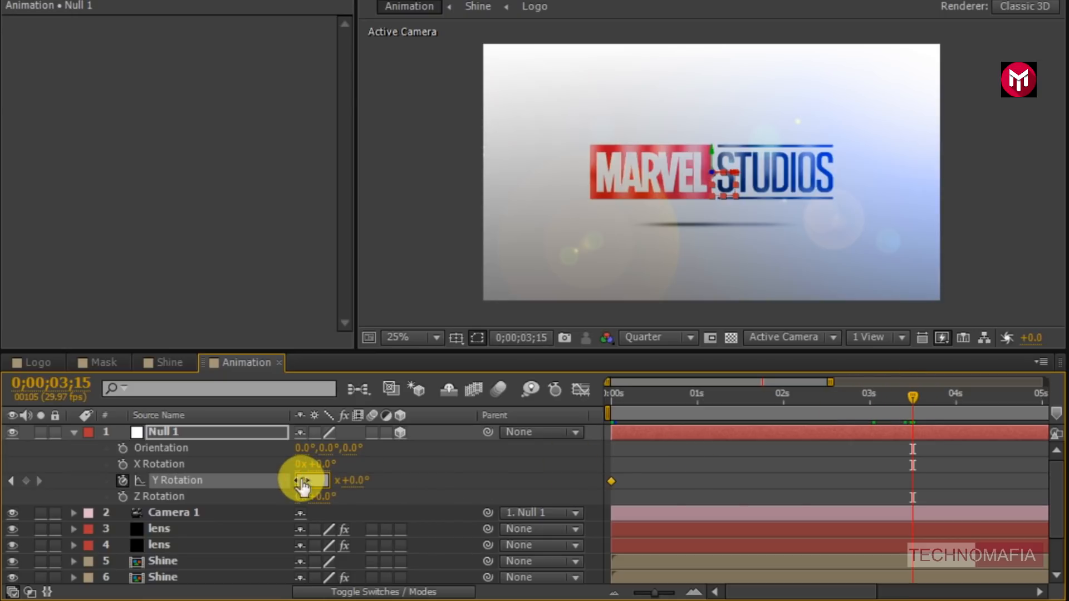
key(Return)
Step: Apply Easy Ease to the null's Y Rotation keyframes and reshape their speed curve to peak at about half a second
drag(931, 472, 595, 494)
right_click(608, 481)
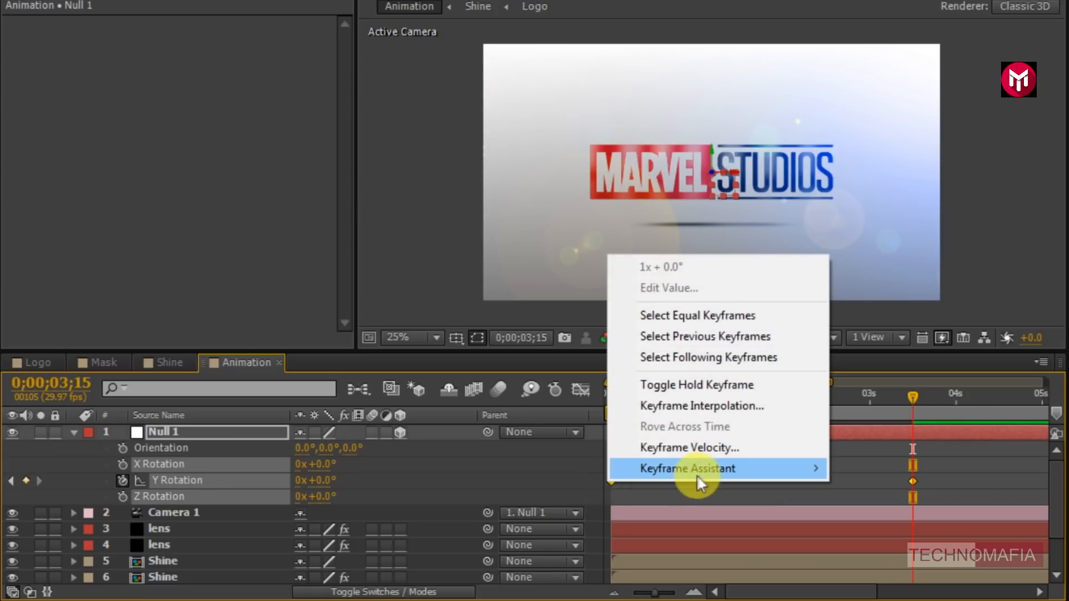
mouse_move(729, 469)
click(886, 340)
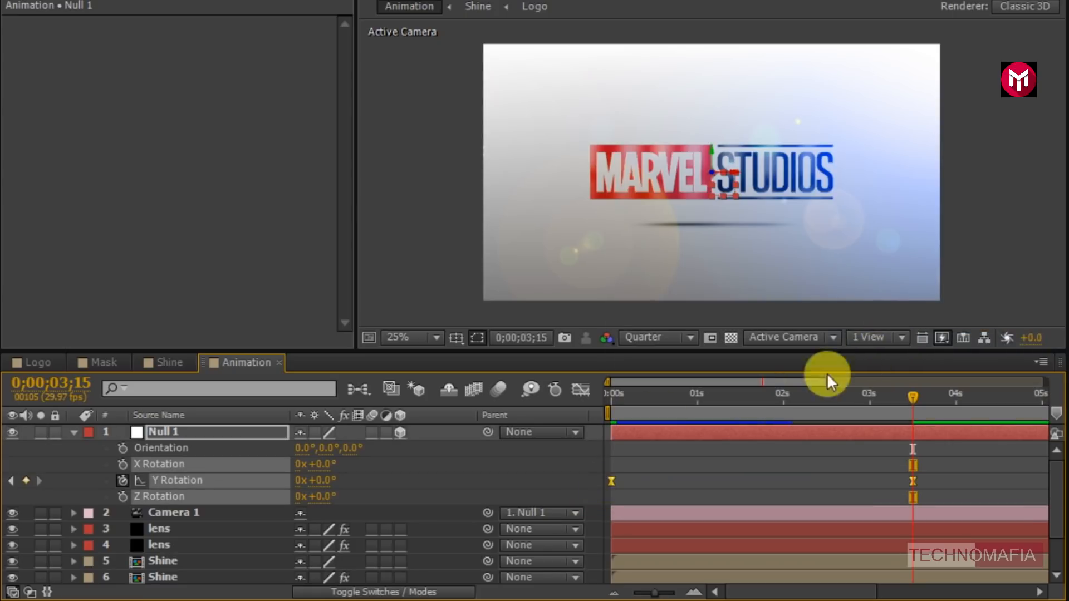
click(573, 392)
drag(948, 473, 643, 433)
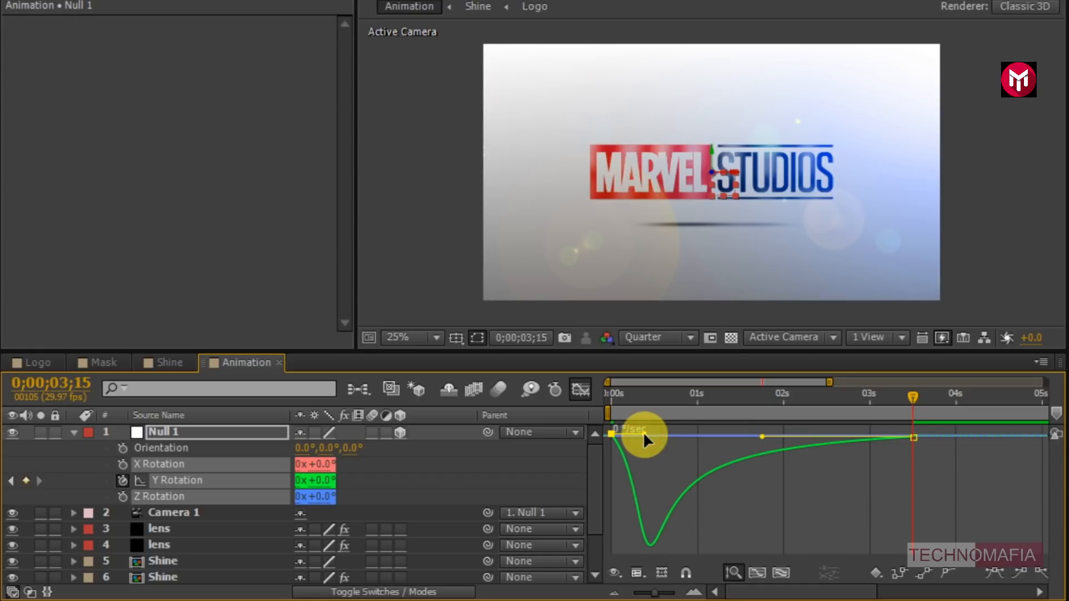
click(73, 432)
click(580, 387)
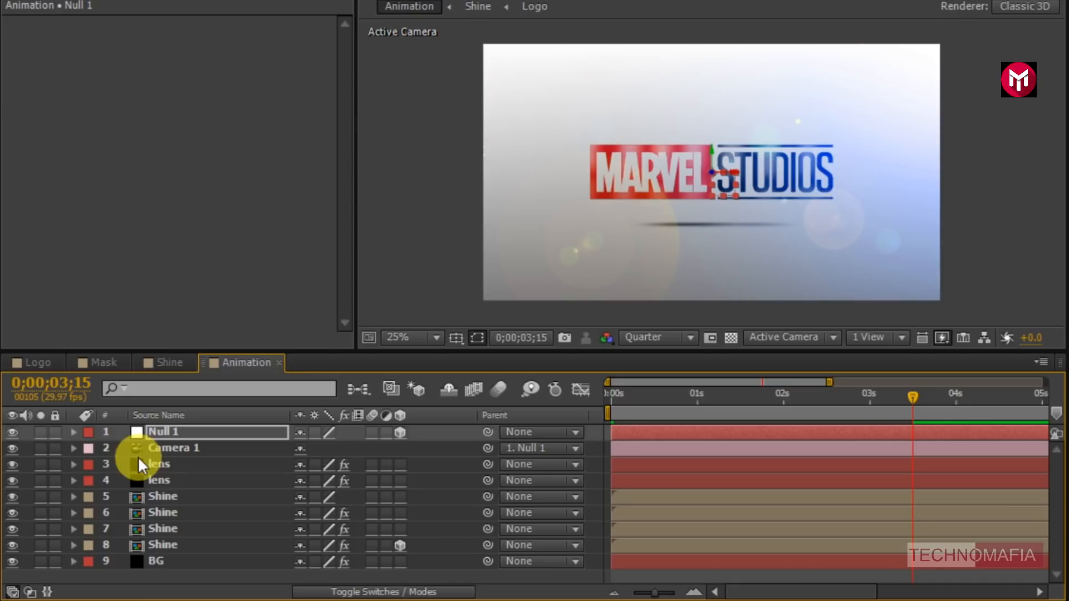
Step: Add a Z Rotation keyframe of 0x-45.0° to Camera 1 at 0;00;00;00
click(174, 448)
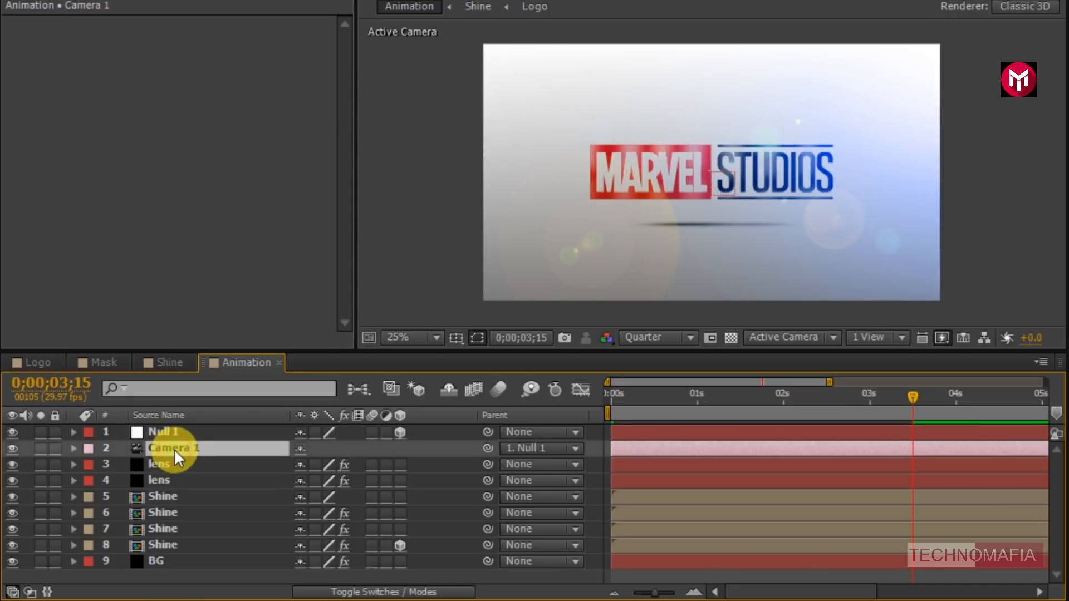
click(74, 449)
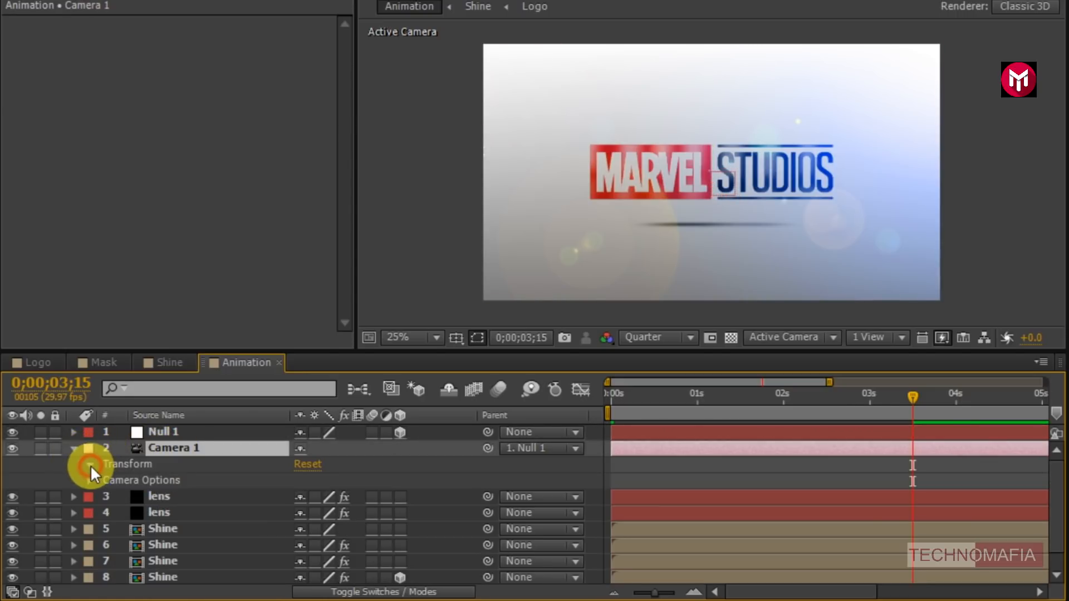
click(90, 465)
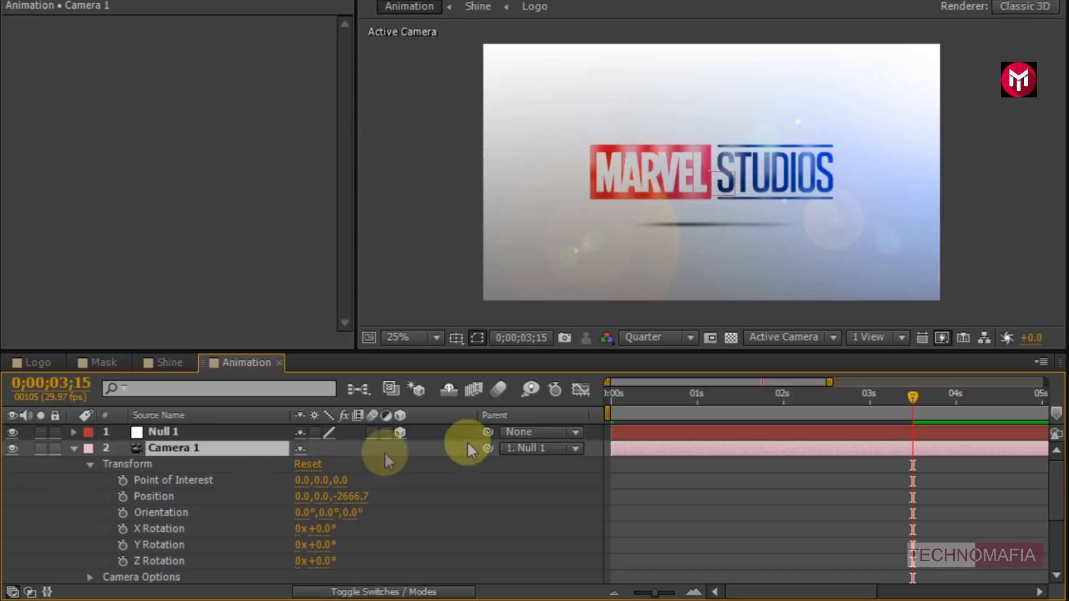
click(610, 393)
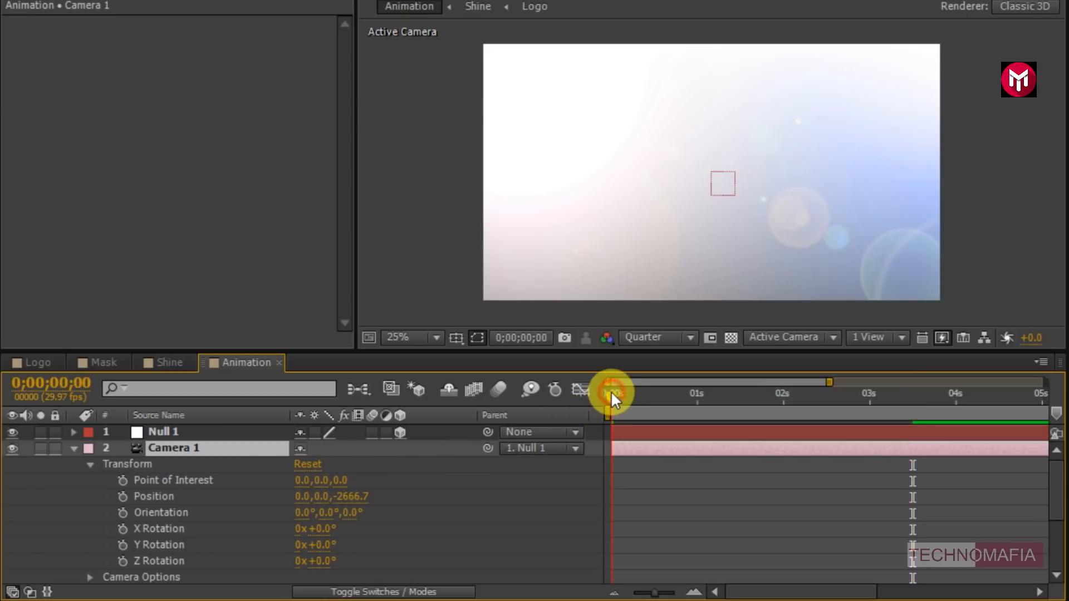
click(124, 562)
click(320, 561)
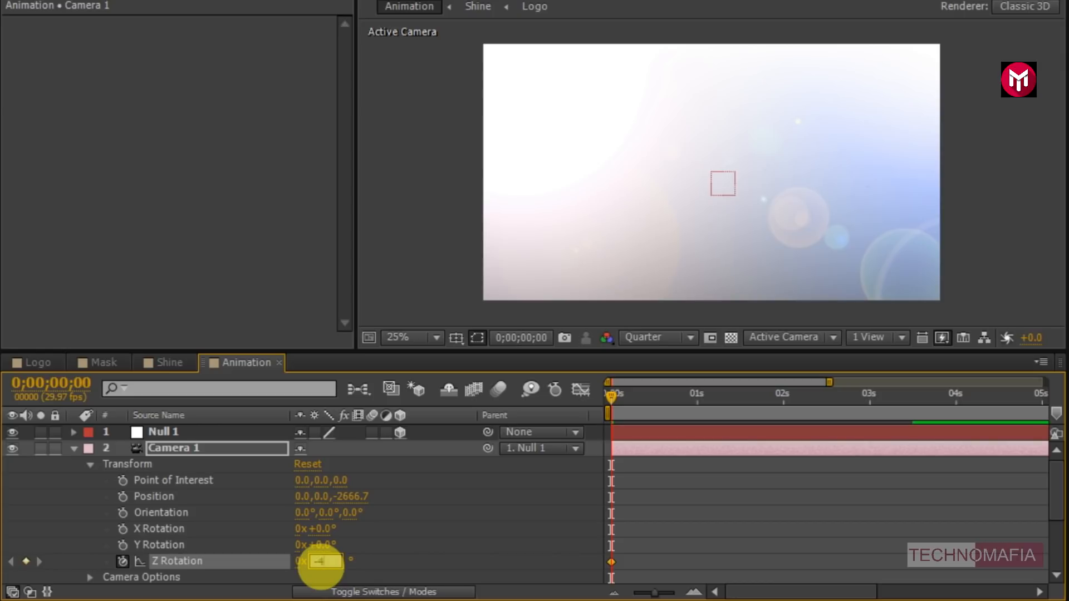
key(Return)
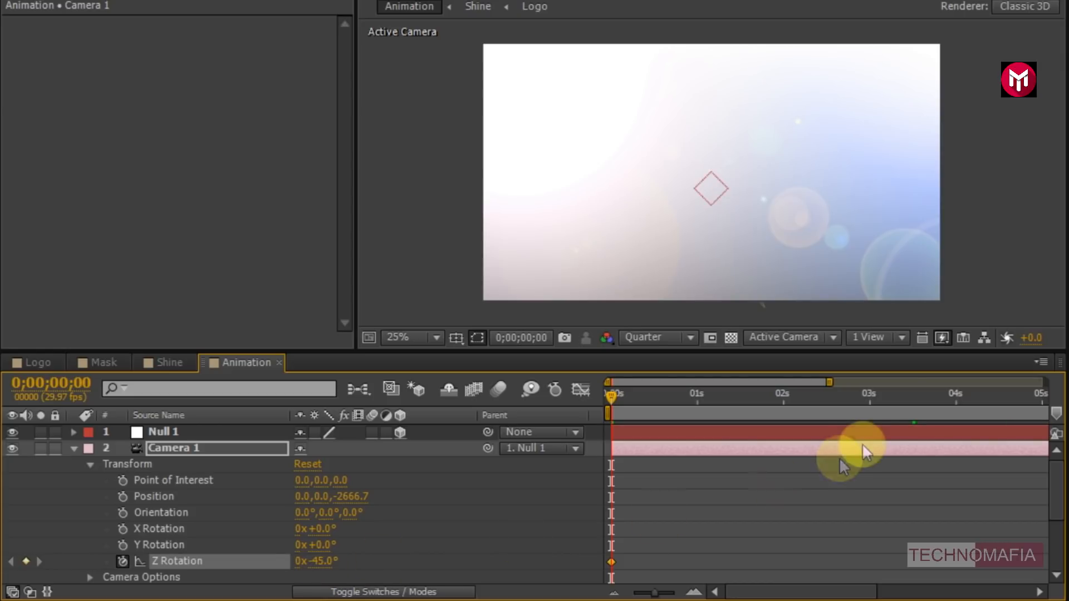
Step: Keyframe Camera 1's Z Rotation to 0x+0.0° at 0;00;03;15
click(909, 396)
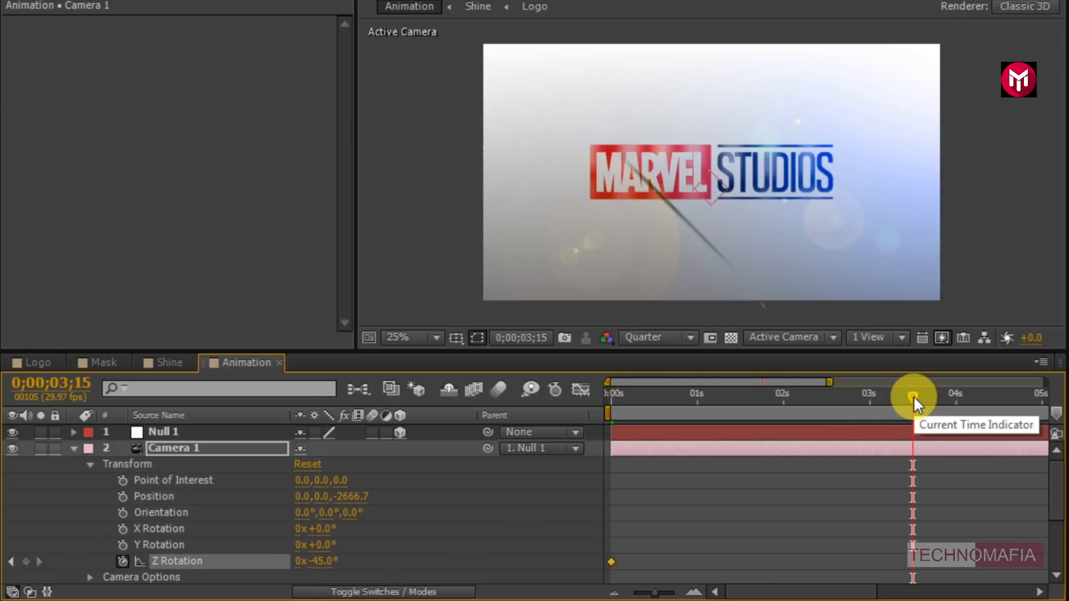
click(322, 562)
text(0)
key(Return)
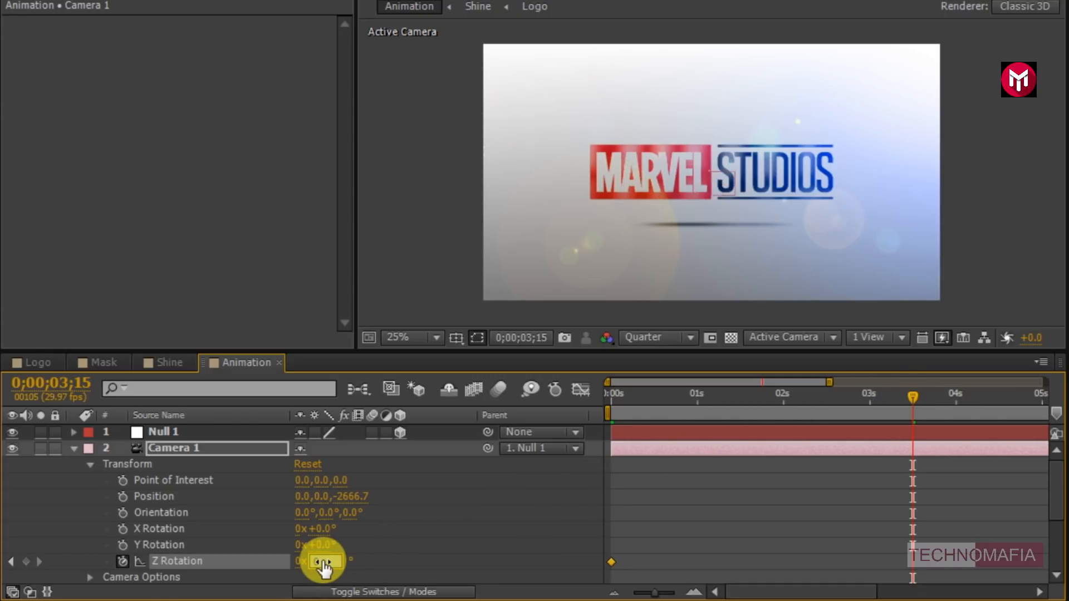
Step: Apply Easy Ease to the camera's Z Rotation keyframes and reshape their speed curve to peak at about half a second
drag(940, 554, 607, 575)
right_click(609, 562)
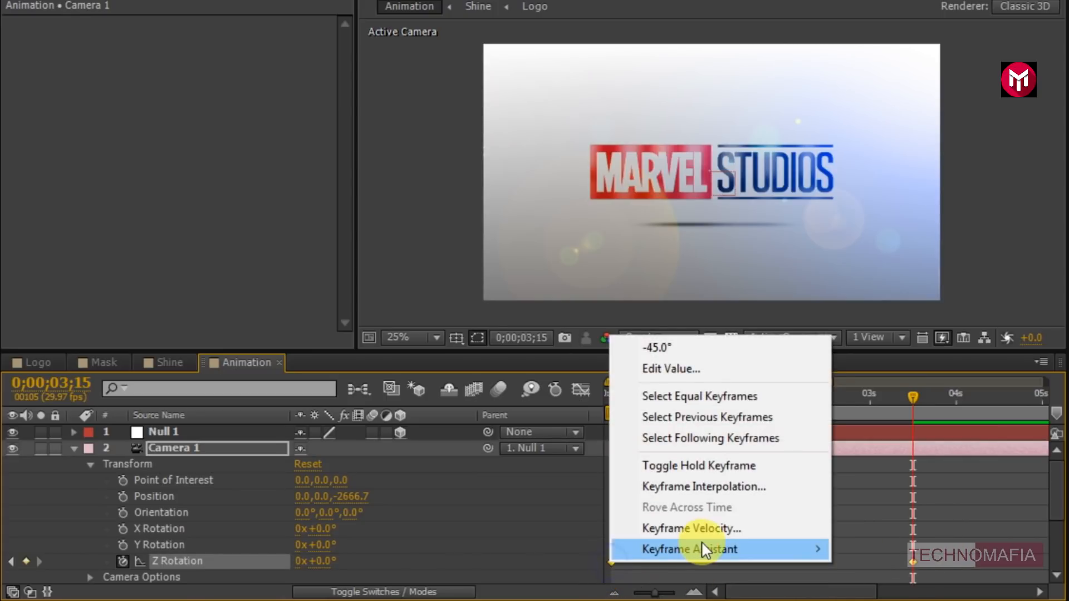
mouse_move(736, 550)
click(899, 430)
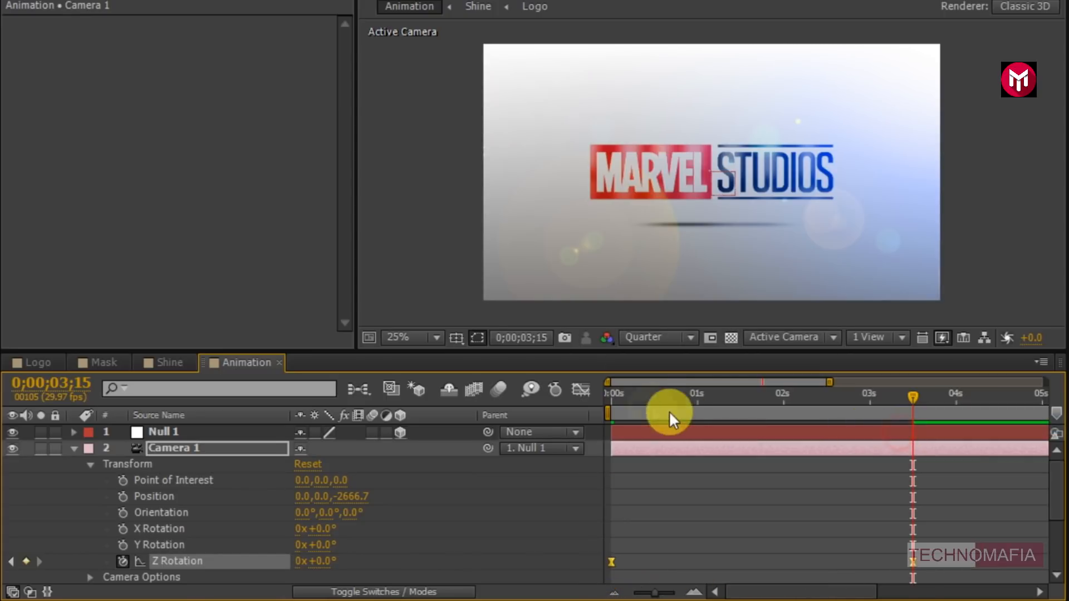
click(579, 387)
drag(949, 515, 642, 544)
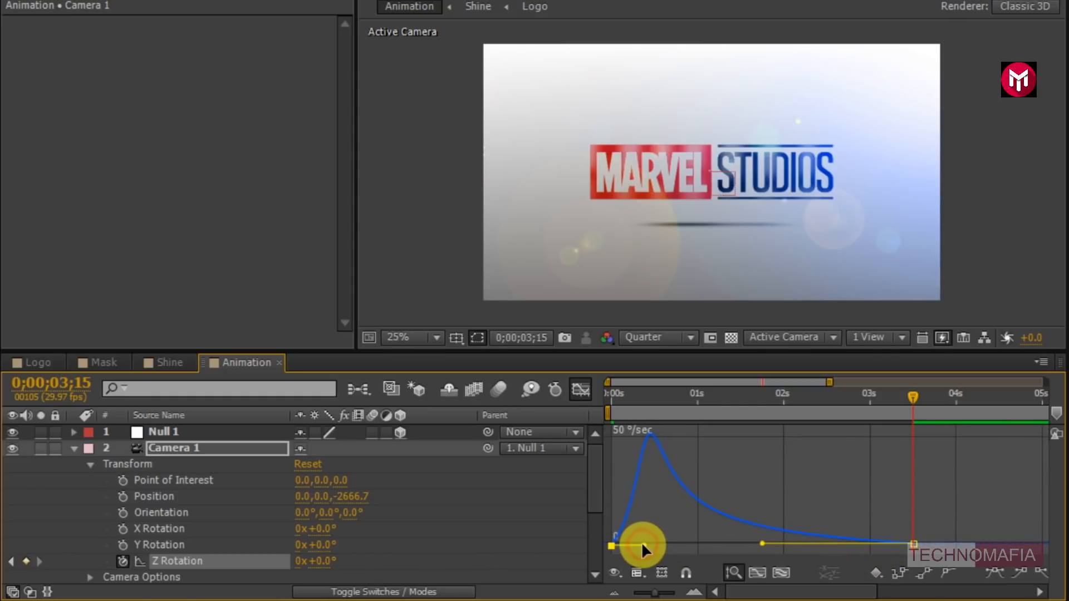
click(577, 389)
Step: Add Position keyframes to Camera 1 at 0;00;00;00 and 0;00;03;15, keeping the current position
click(611, 393)
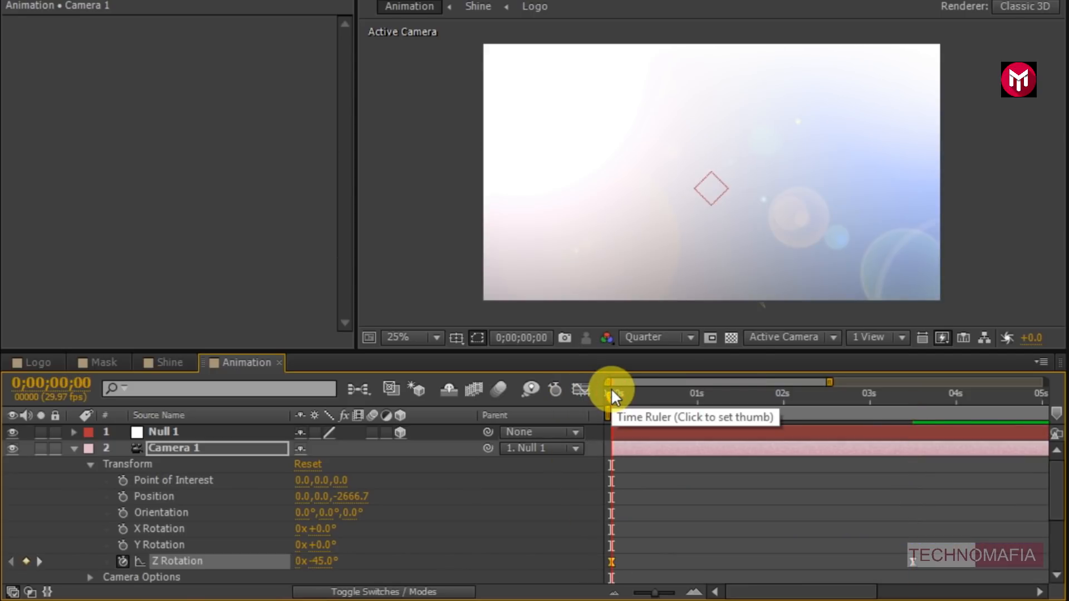
click(605, 392)
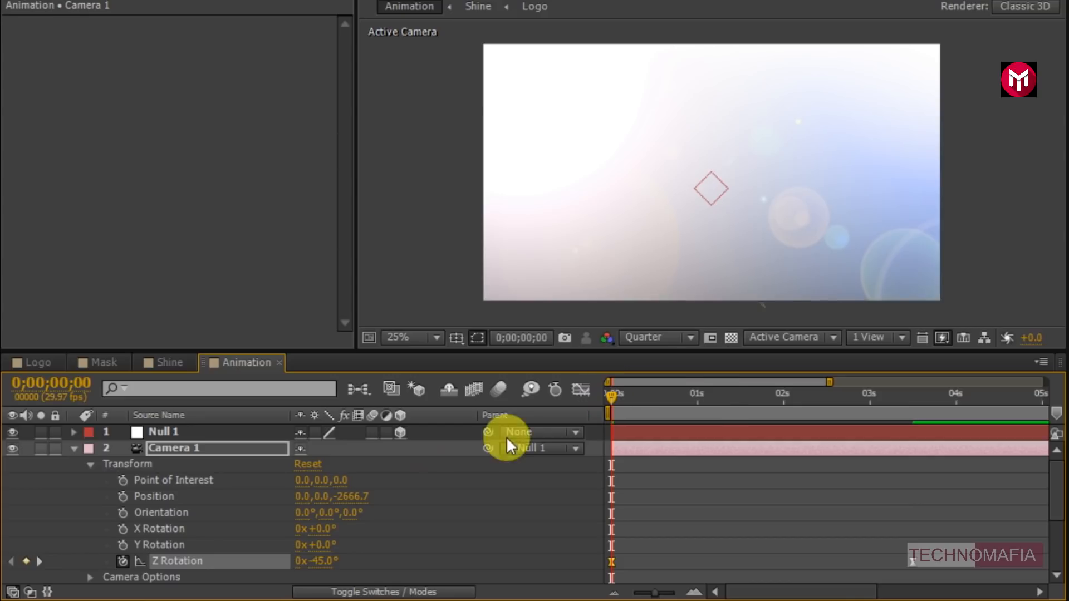
click(122, 497)
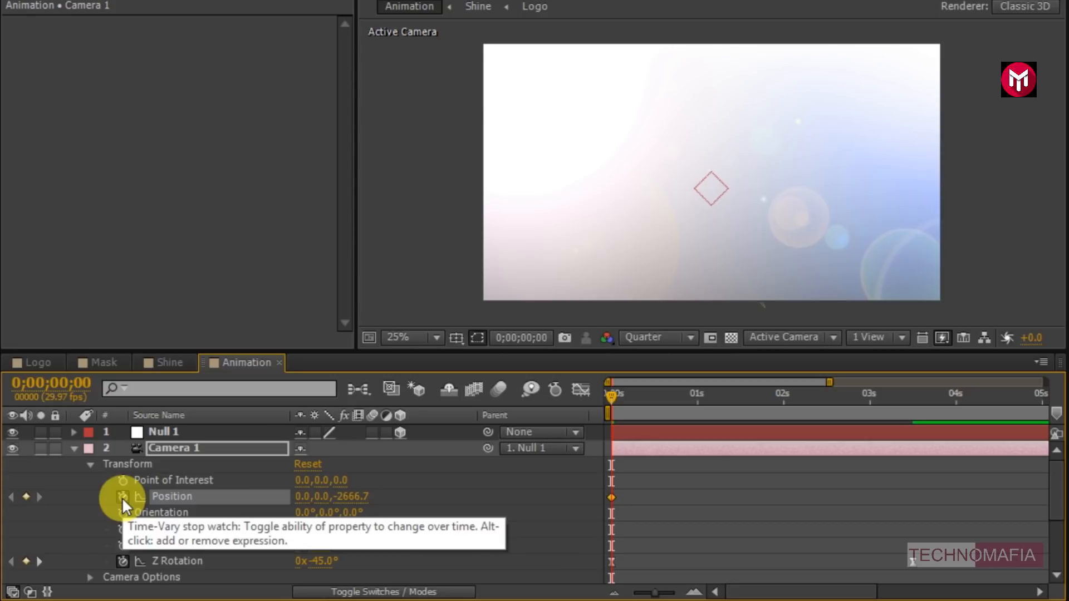
click(913, 396)
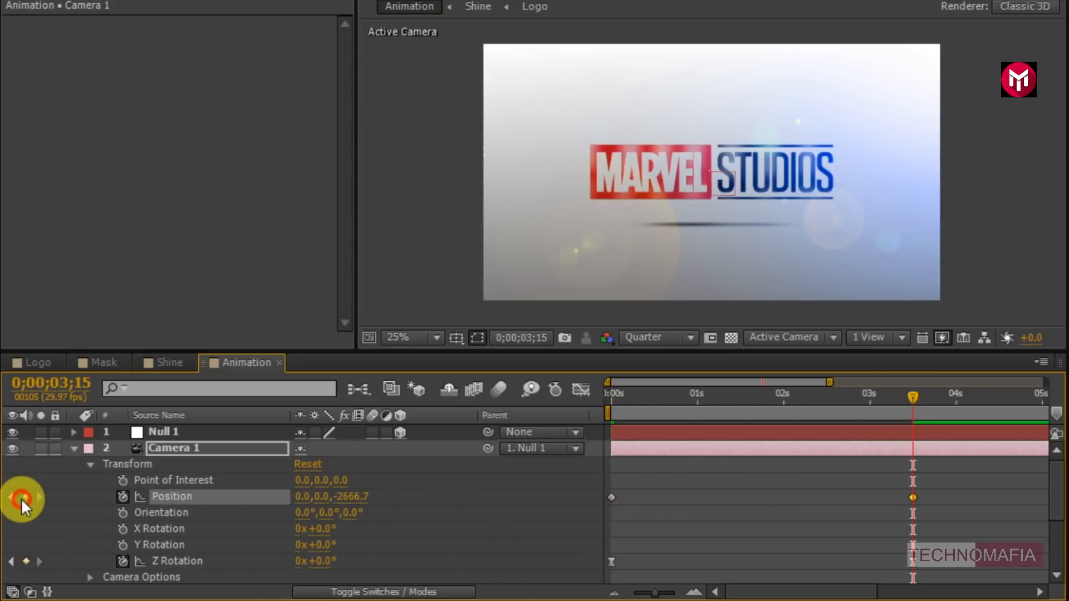
Step: Set the Z value of the camera's Position keyframe at 0;00;00;00 to -160
click(610, 393)
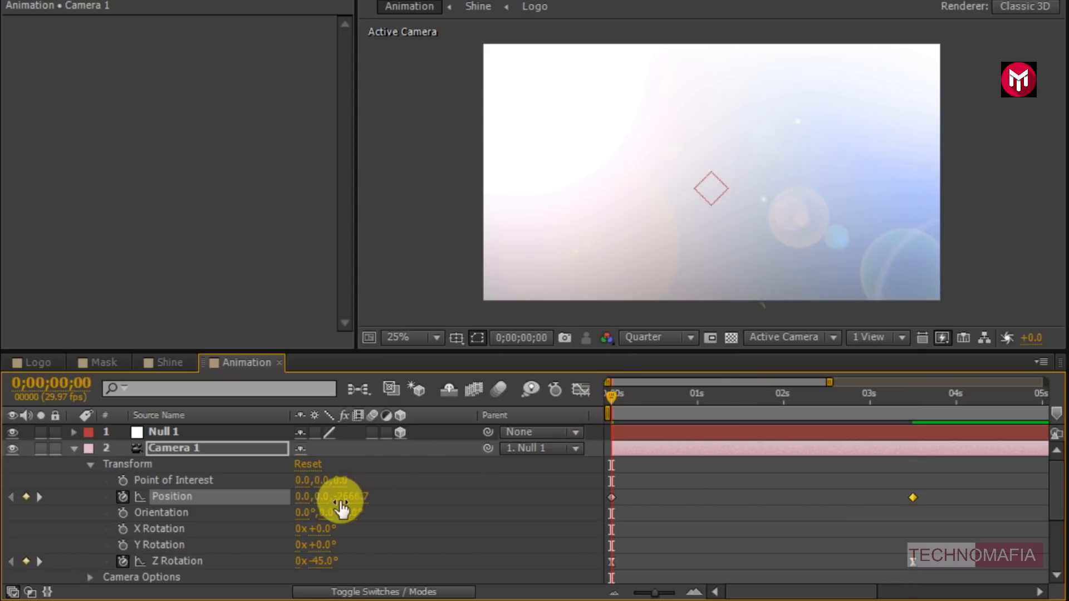
click(342, 501)
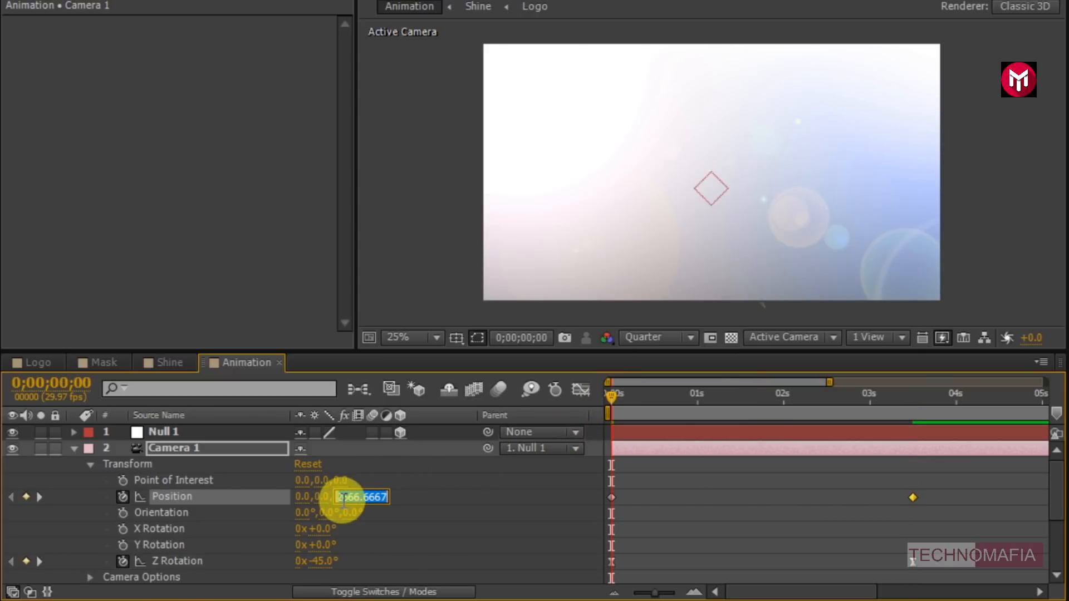
text(-160)
key(Return)
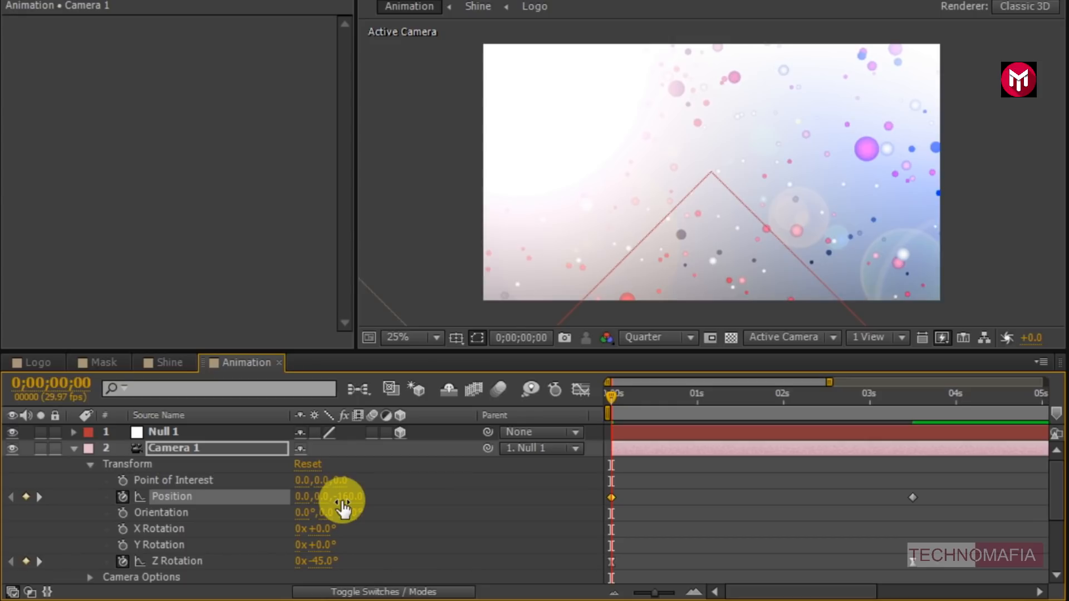
Step: Apply Easy Ease to the camera's two Position keyframes and reshape their speed curve so the move is fastest near the start
click(73, 452)
key(u)
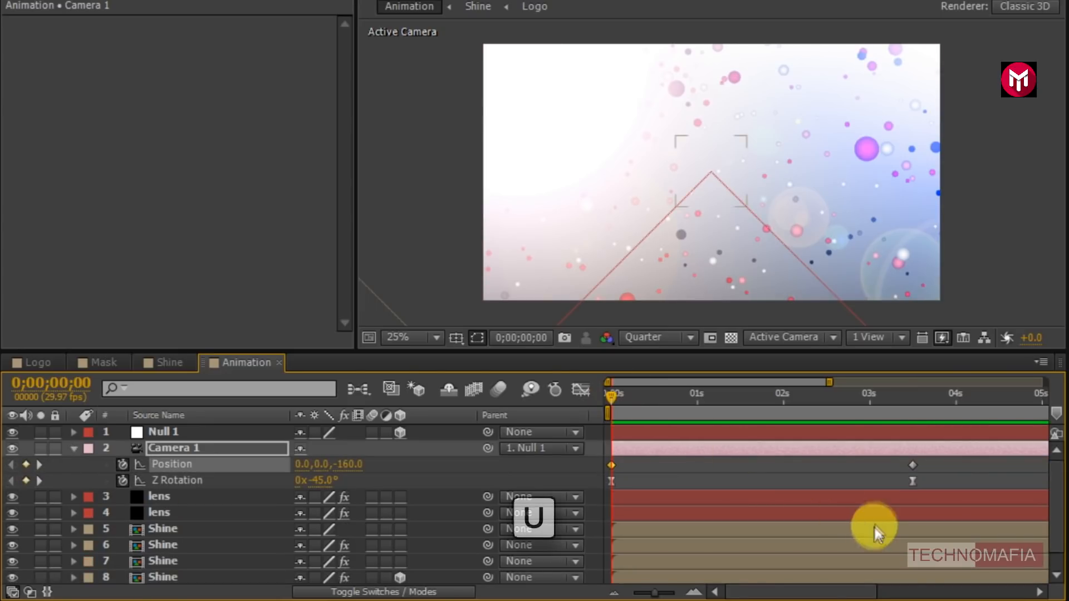
drag(932, 464, 607, 467)
right_click(609, 467)
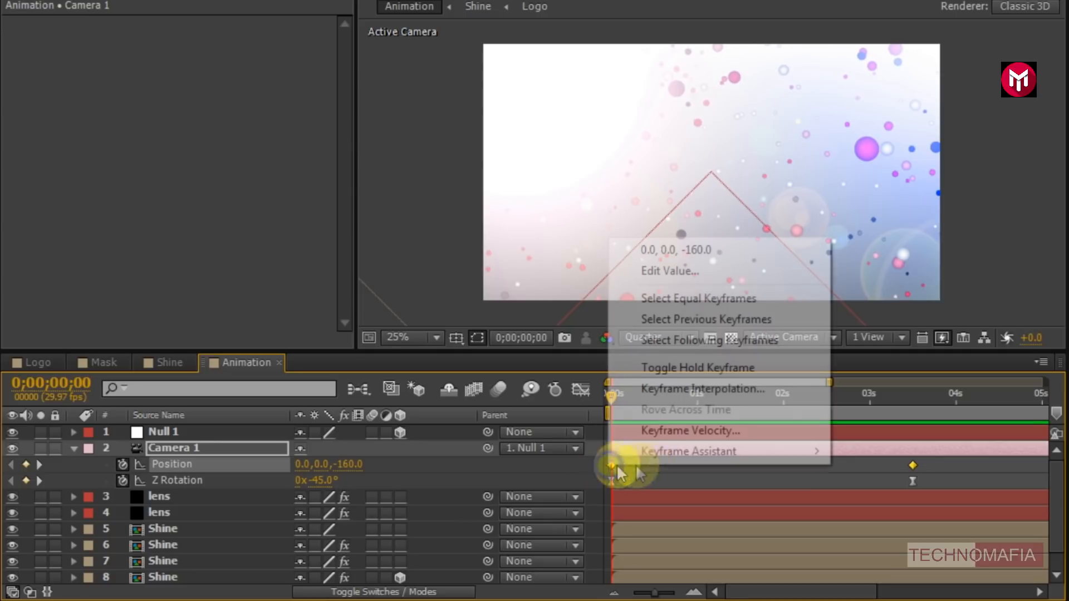
mouse_move(746, 451)
click(870, 495)
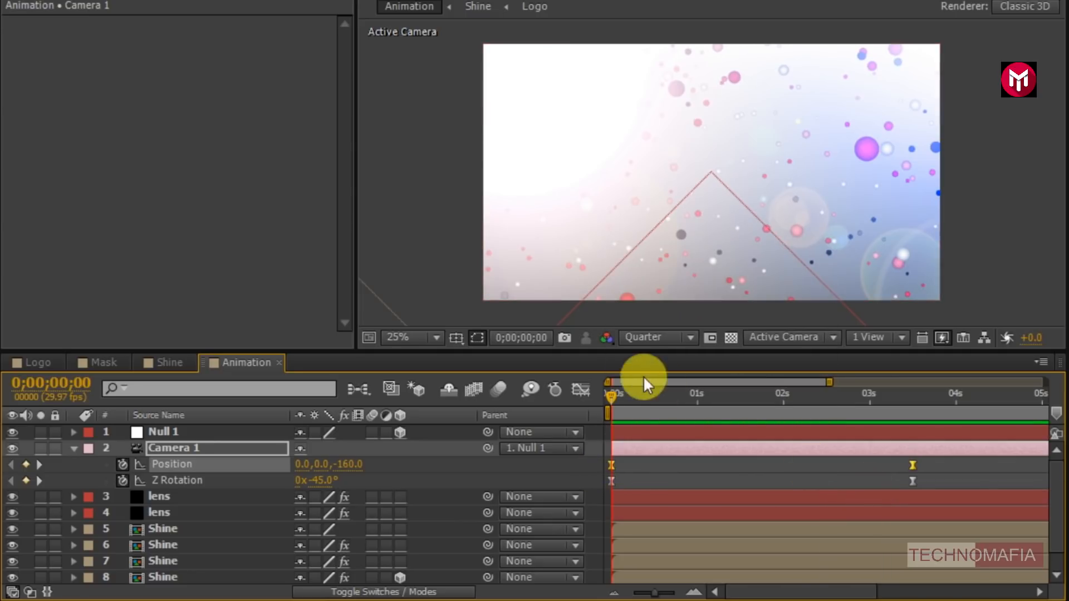
click(580, 389)
drag(870, 555, 738, 543)
drag(662, 545, 652, 547)
click(581, 391)
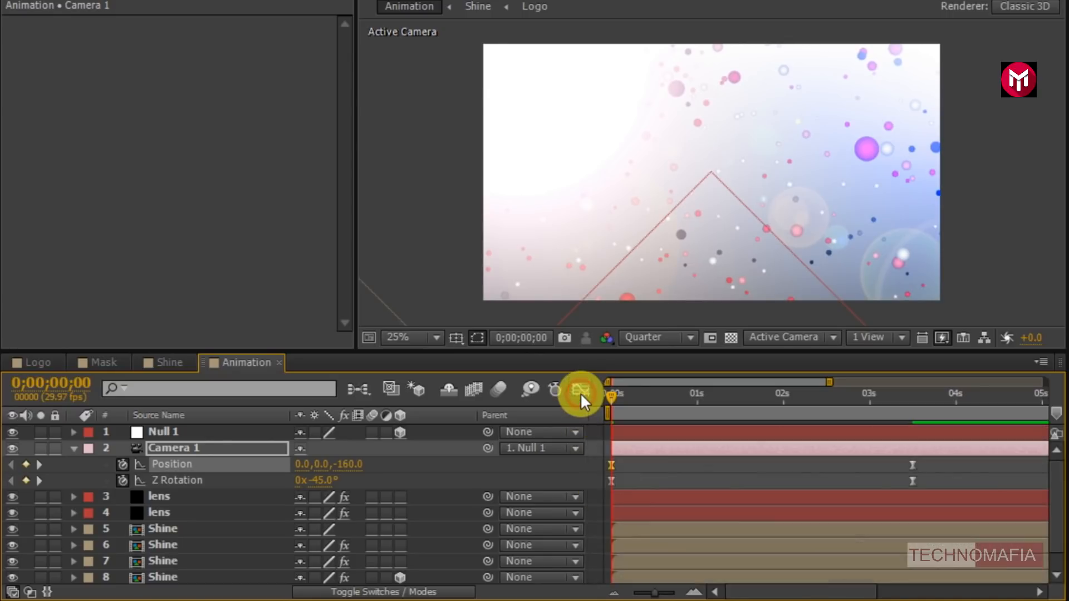
Step: Collapse the camera's properties and preview the Animation composition from 0;00;00;00
click(74, 448)
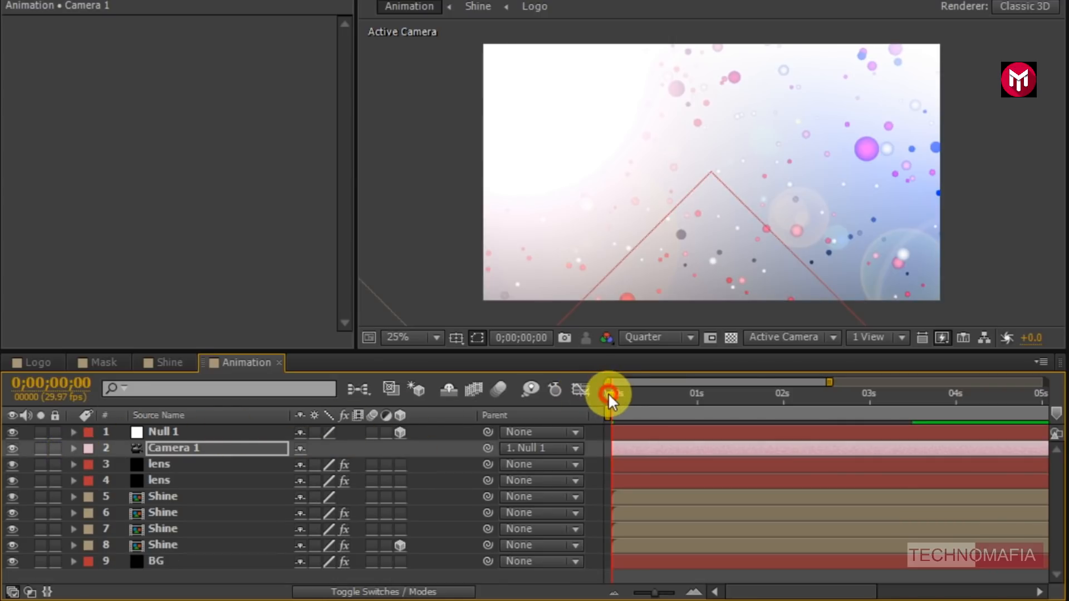
key(space)
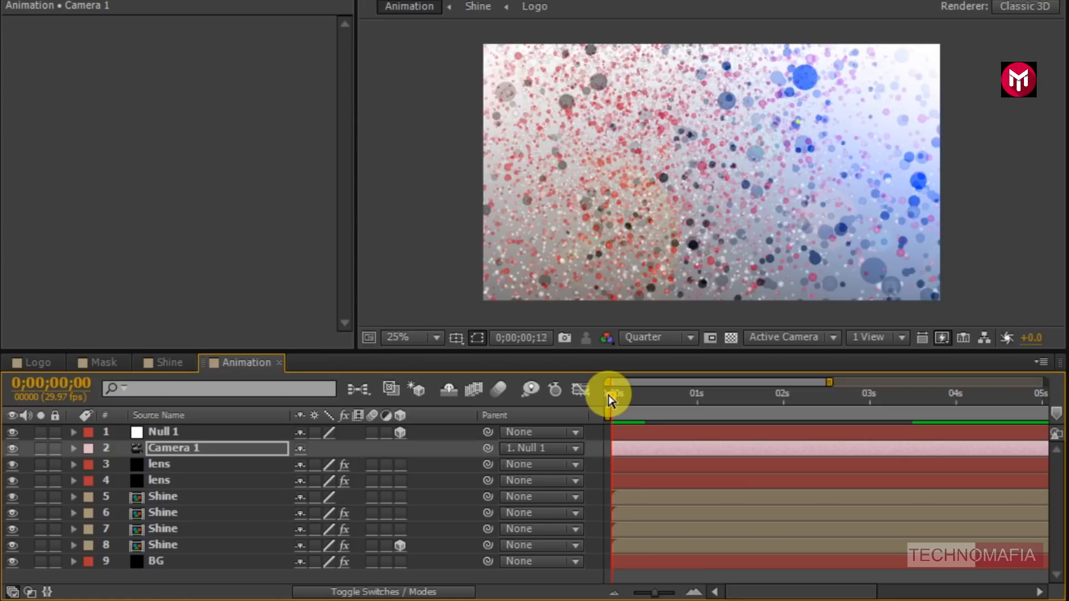